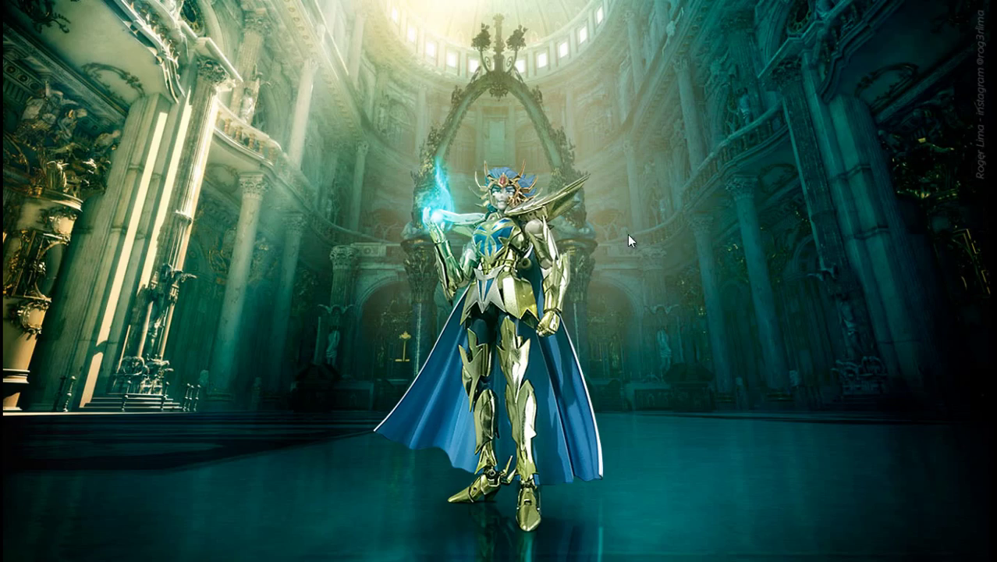
Exit the slideshow of the MDM - Final image and close Windows Photo Viewer
key("Escape")
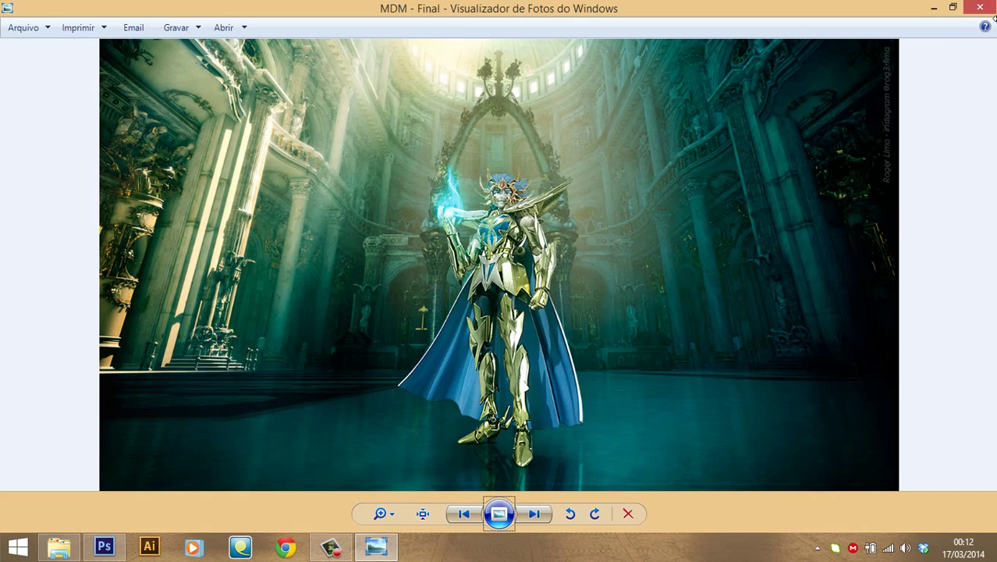
left_click(983, 7)
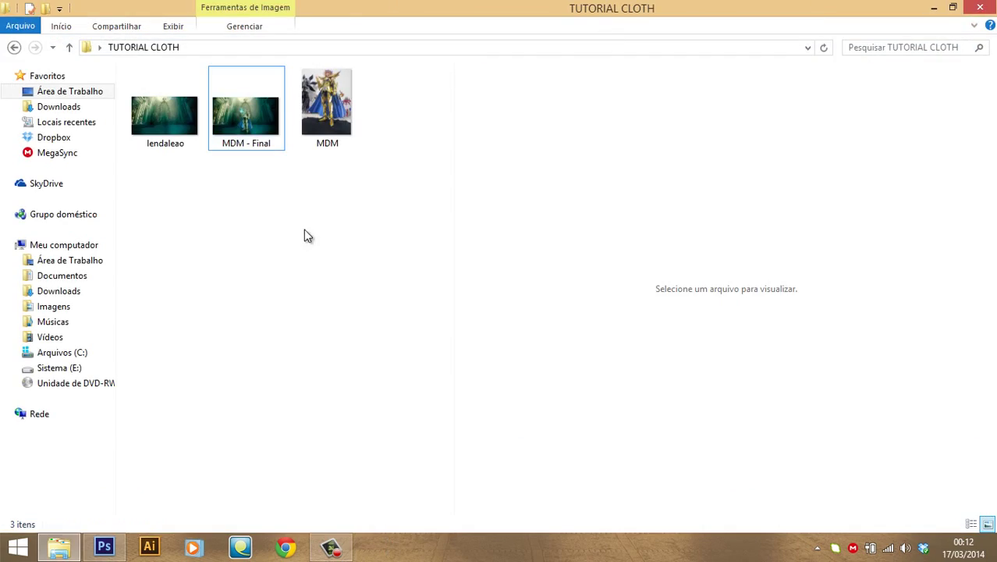
Open the original MDM photo and zoom in to inspect the figure's head and shoulders
double_click(322, 114)
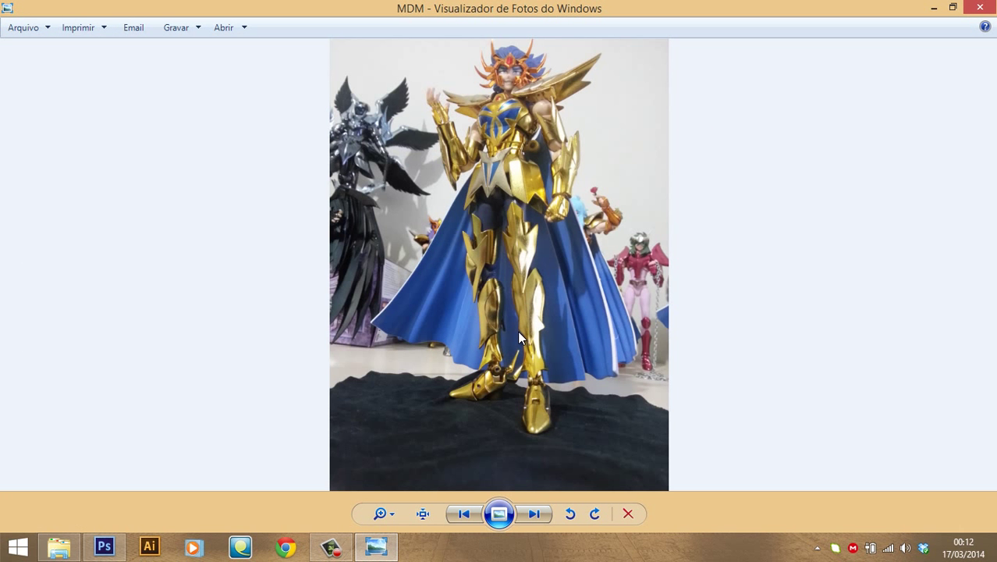
scroll(514, 320, "up", 2)
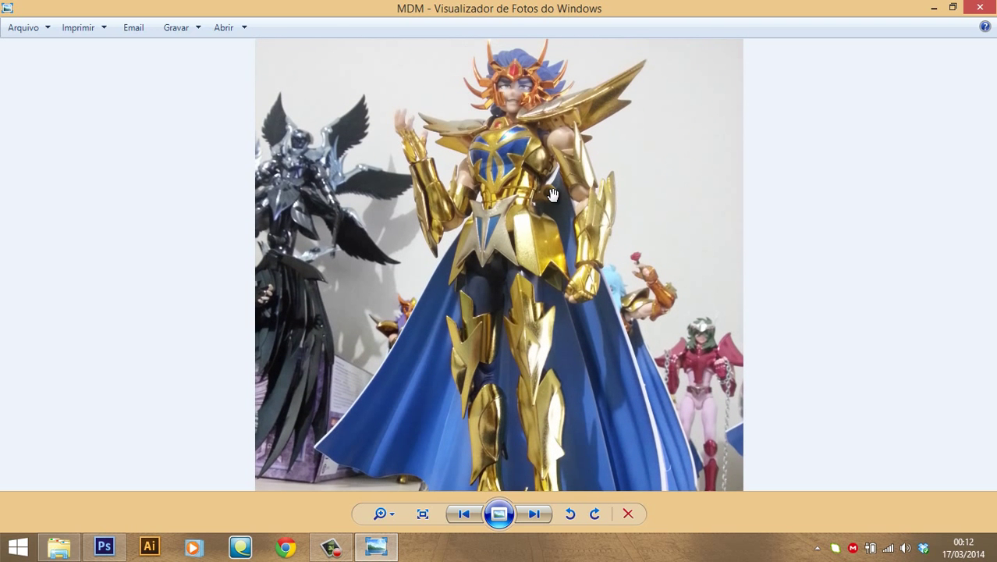
left_click_drag(553, 195, 539, 293)
scroll(525, 250, "up", 1)
left_click_drag(541, 225, 505, 300)
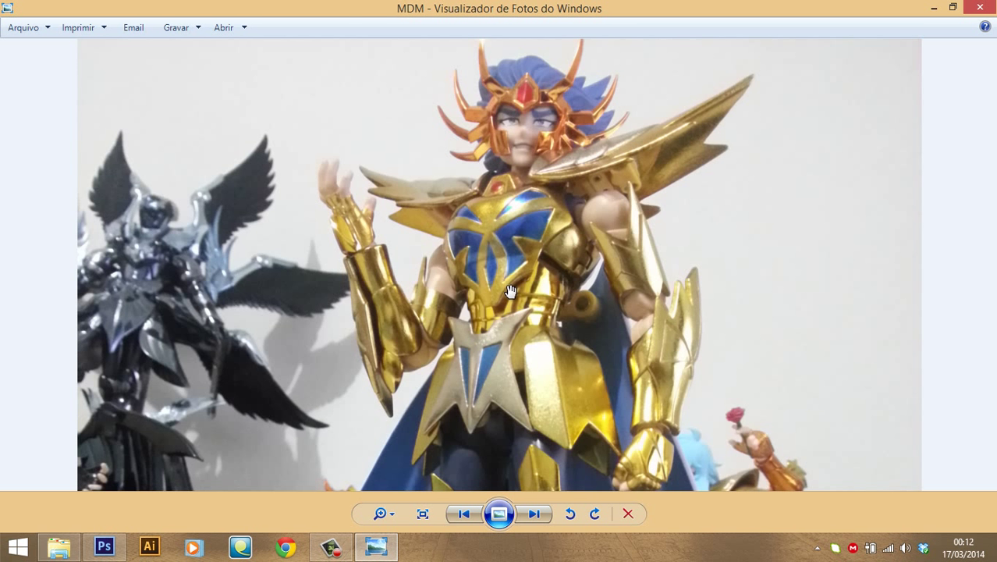
scroll(513, 294, "down", 1)
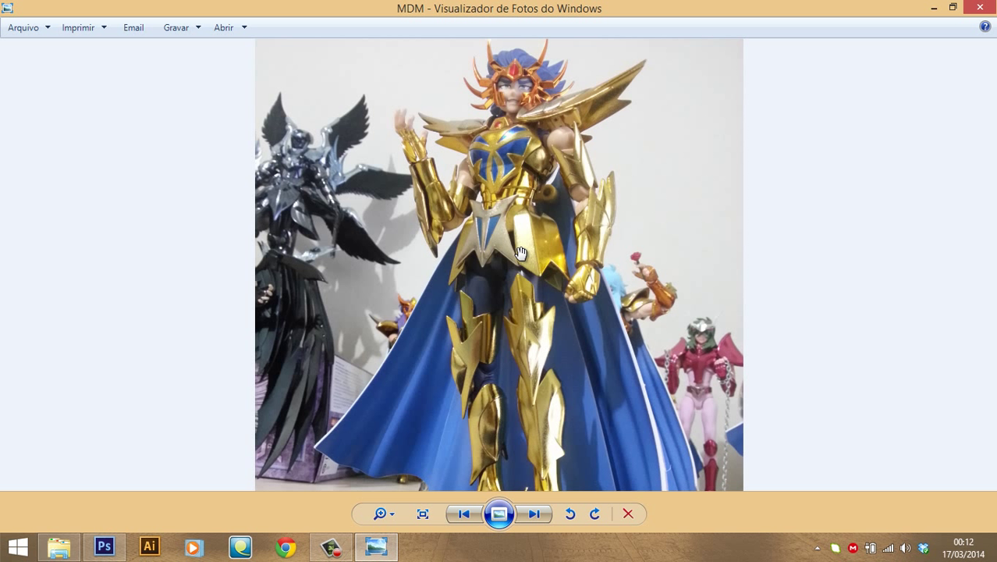
scroll(540, 318, "down", 2)
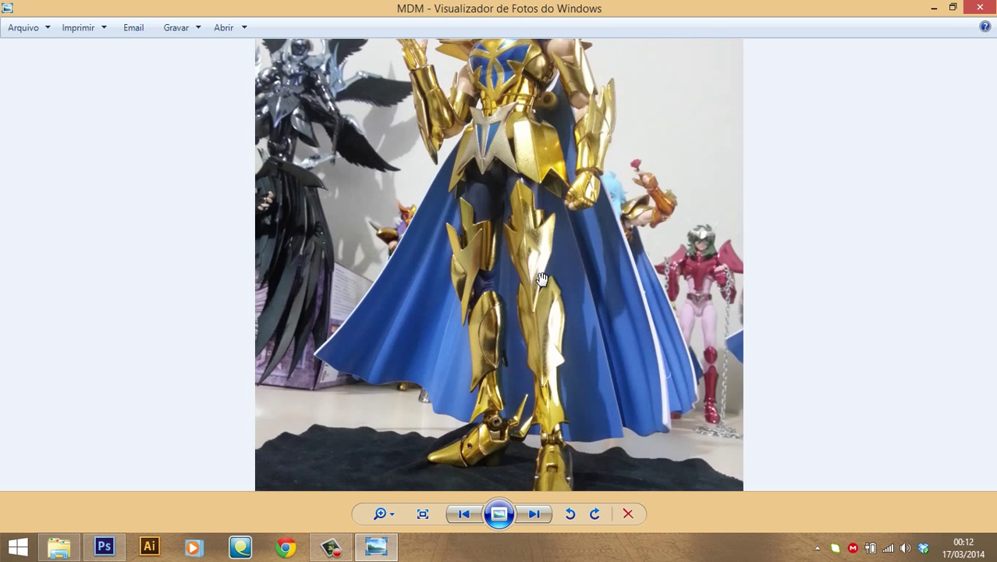
left_click_drag(538, 191, 544, 299)
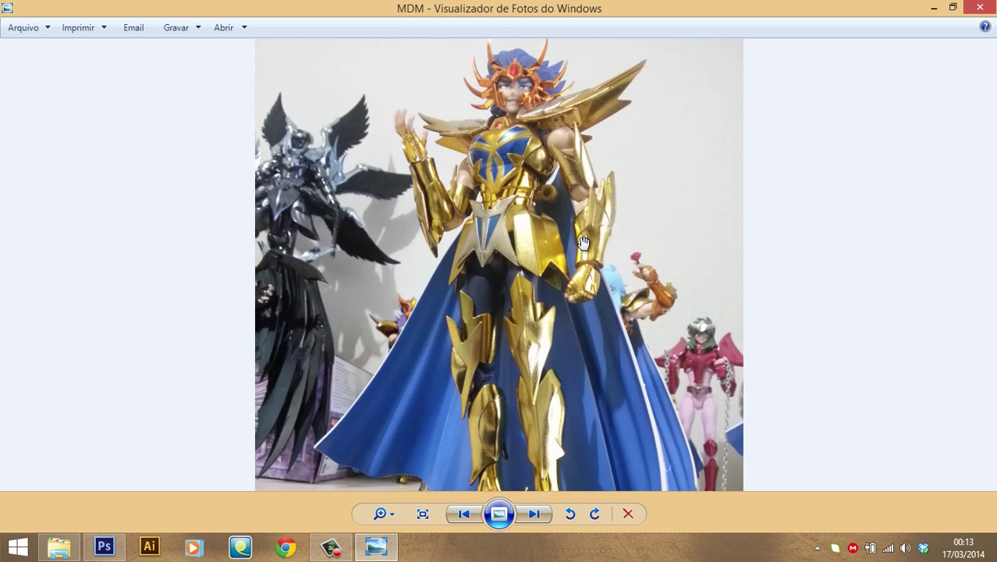
Finish inspecting the photo and open it in Adobe Photoshop CS6 through Abrir com
scroll(542, 331, "down", 1)
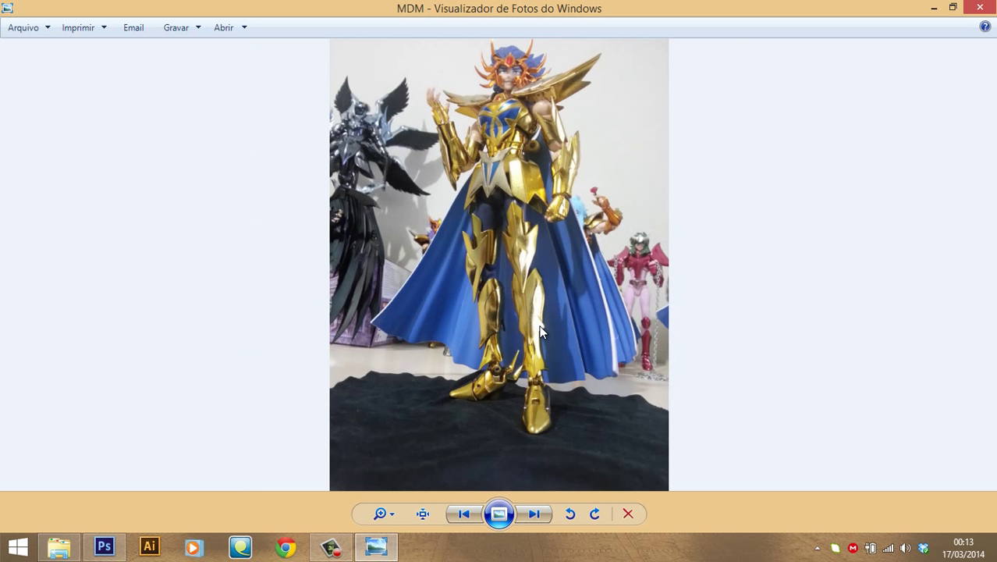
scroll(534, 249, "up", 1)
scroll(538, 266, "down", 1)
scroll(518, 296, "up", 2)
scroll(508, 266, "down", 2)
scroll(495, 225, "up", 2)
scroll(516, 235, "down", 2)
right_click(522, 193)
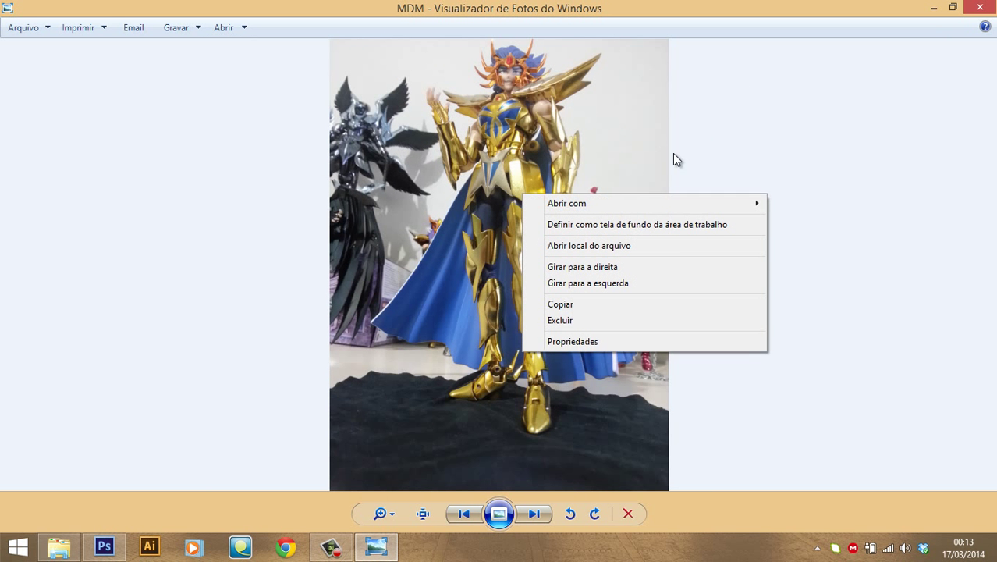
mouse_move(566, 202)
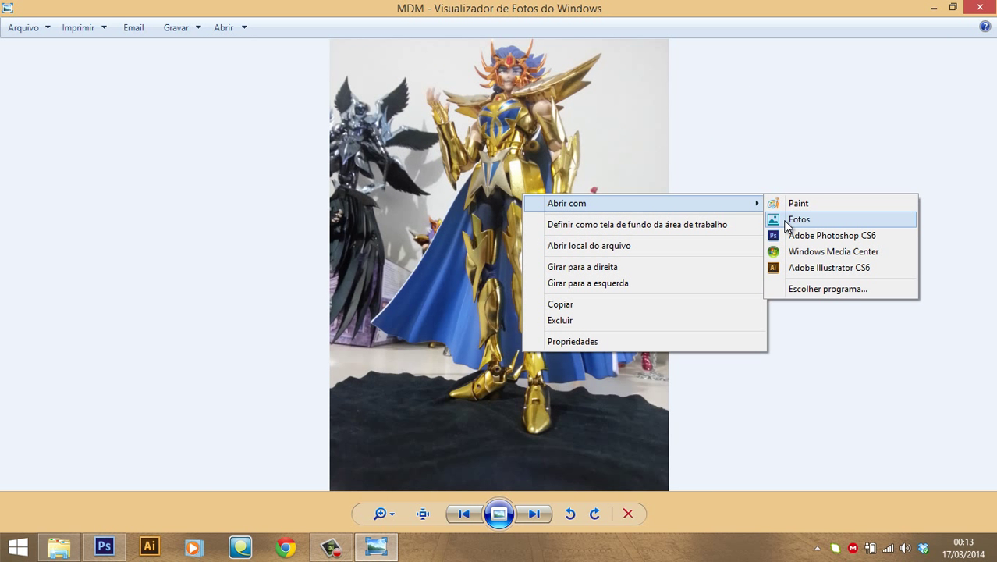
left_click(812, 237)
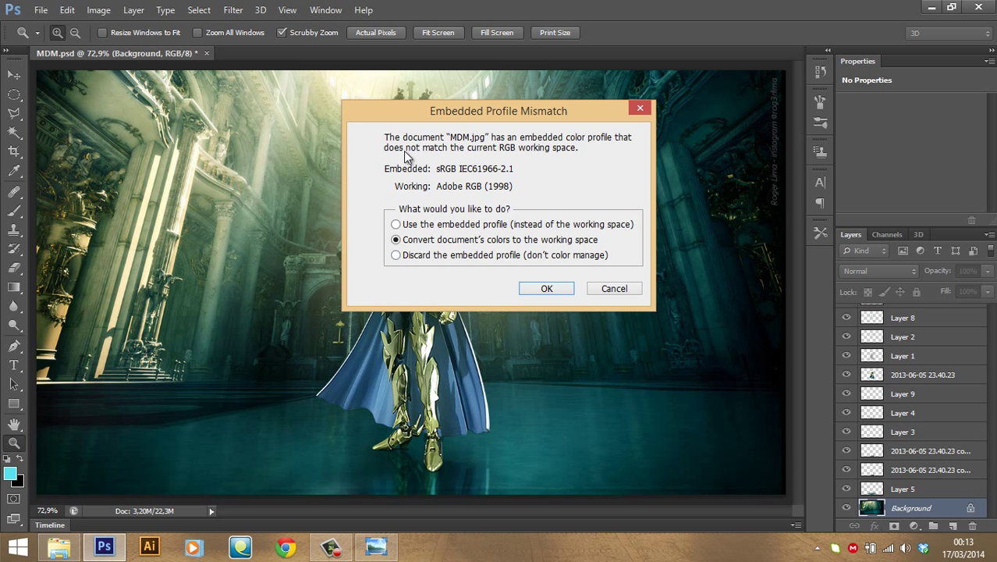
Convert MDM's colours to the Adobe RGB (1998) working space, then view at actual pixels and fit to screen
left_click(554, 290)
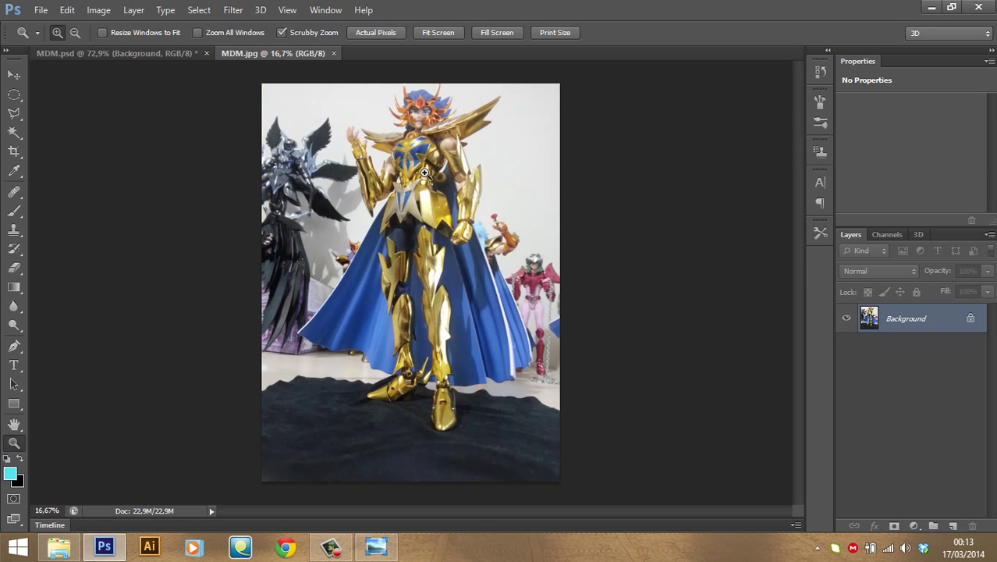
right_click(424, 148)
left_click(458, 172)
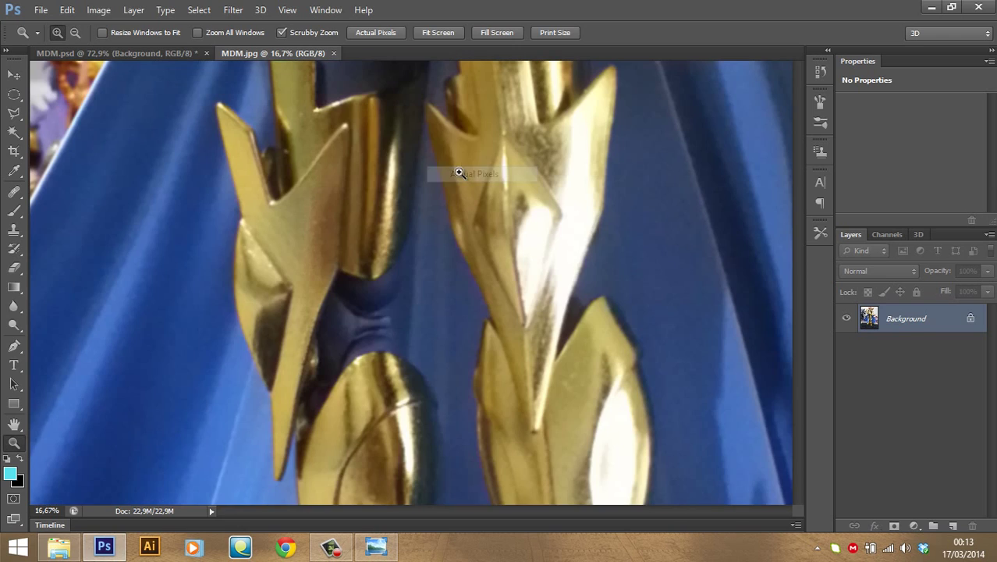
key("ctrl+minus")
key("ctrl+minus")
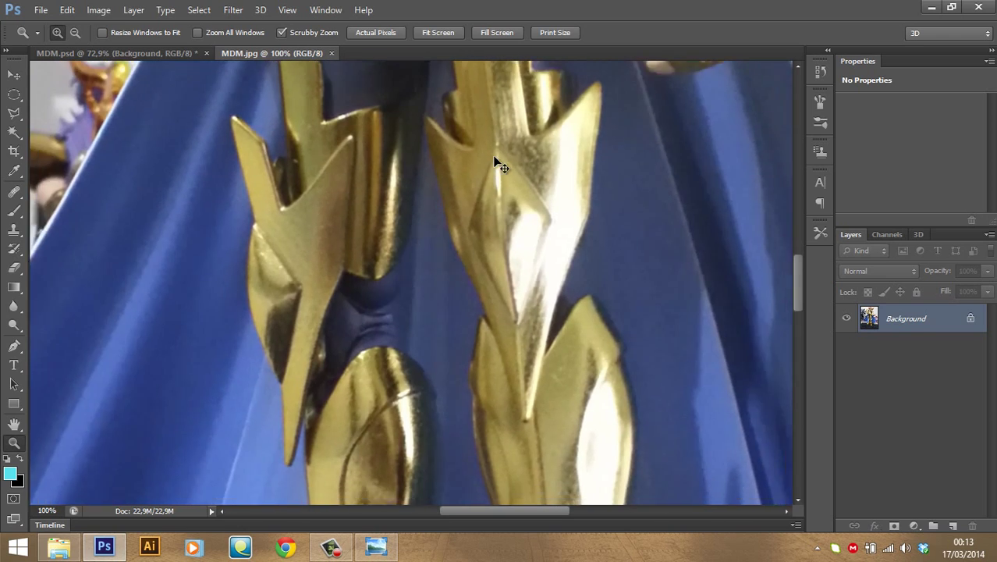
key("ctrl+minus")
key("ctrl+minus")
key("ctrl+0")
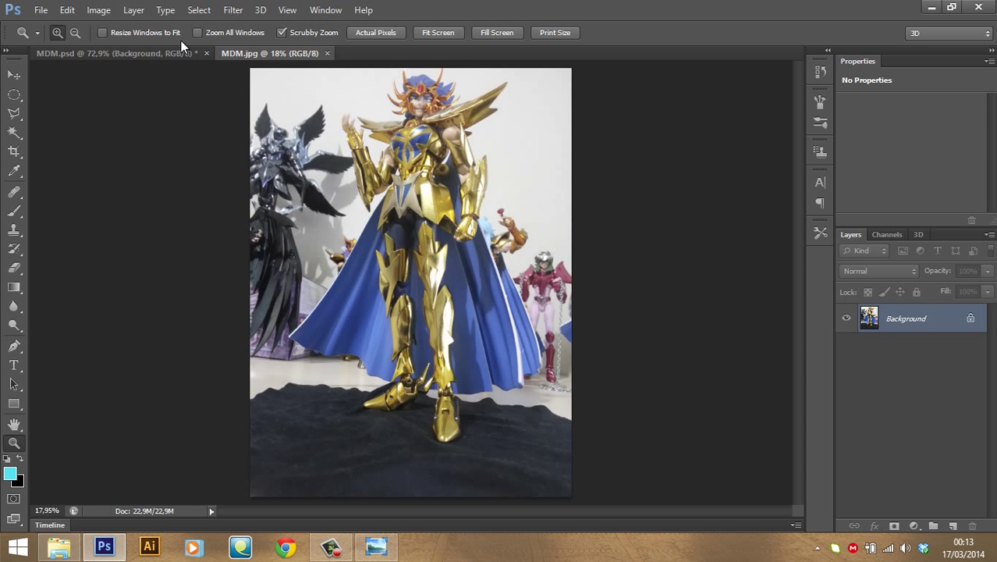
left_click(101, 10)
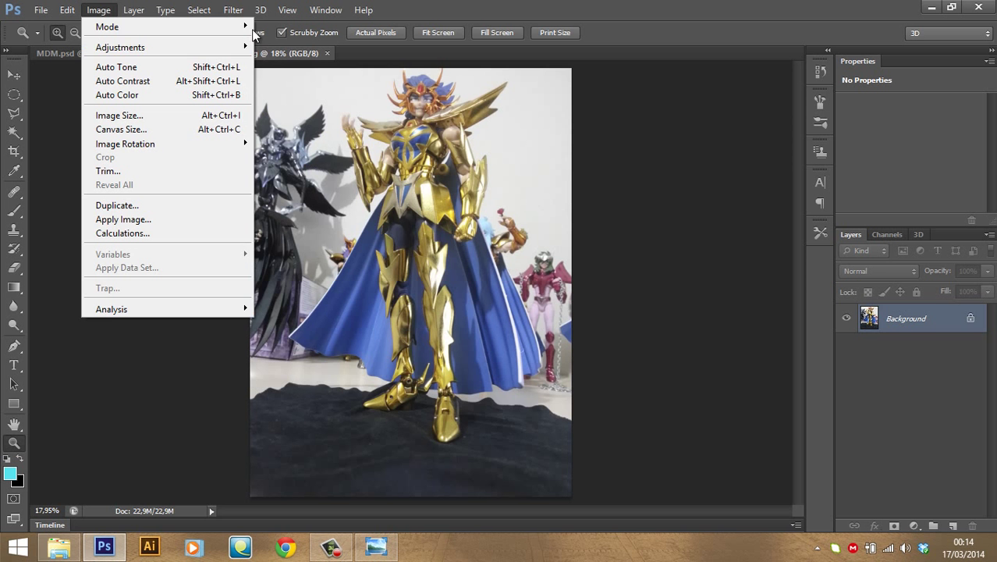
mouse_move(120, 47)
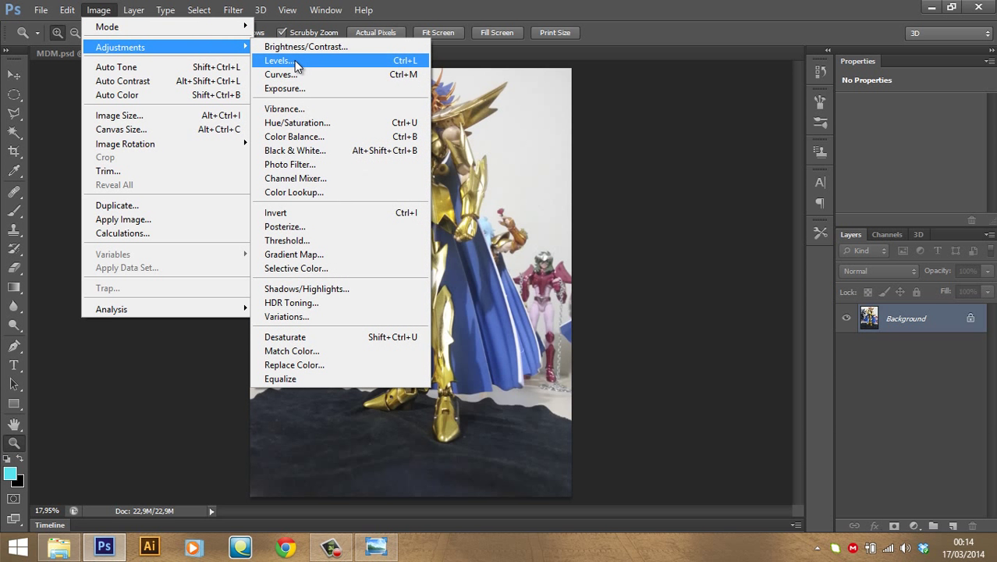
Apply Levels with input black 18 and input white 245, then check the result at actual pixels
left_click(296, 62)
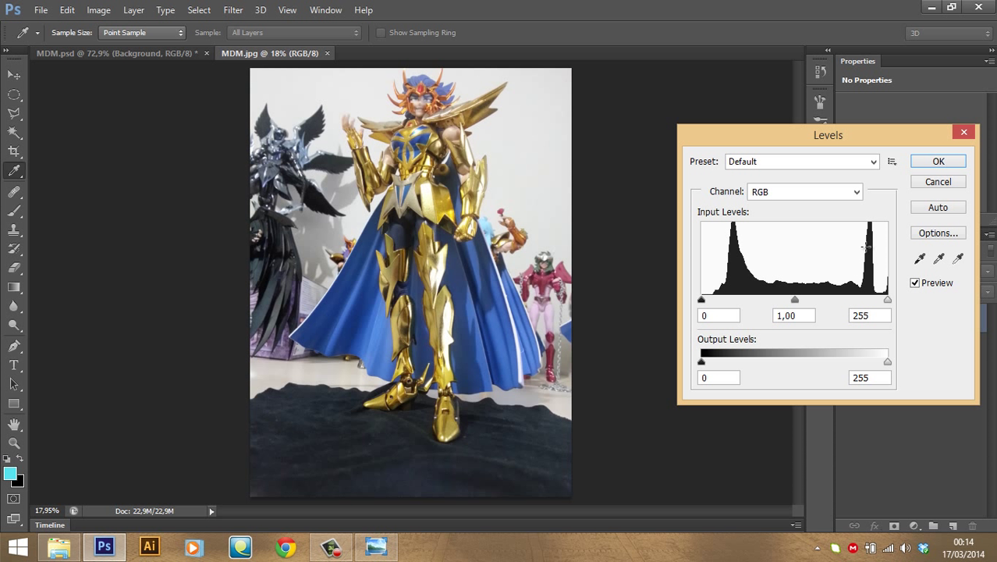
left_click_drag(701, 300, 715, 301)
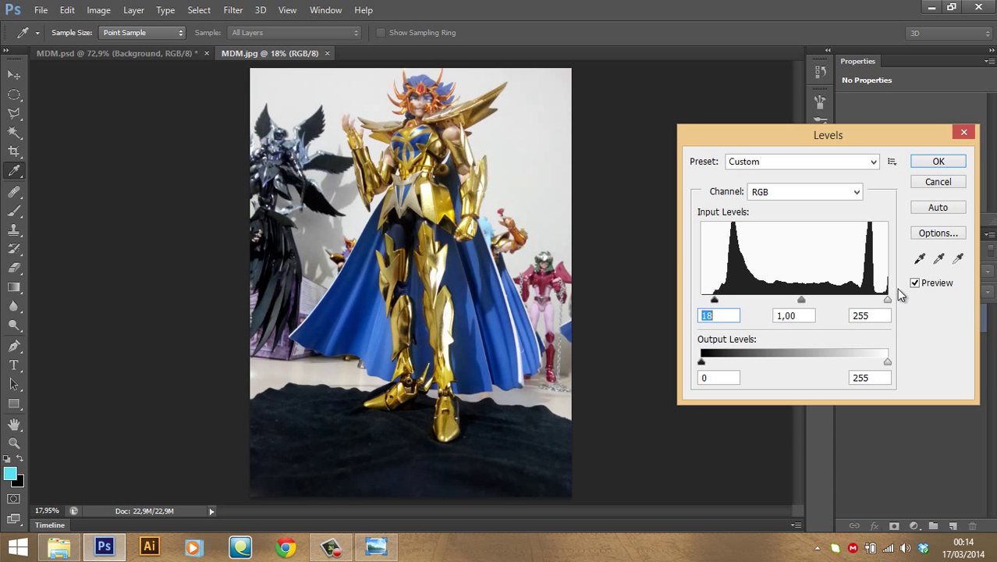
left_click_drag(888, 302, 882, 303)
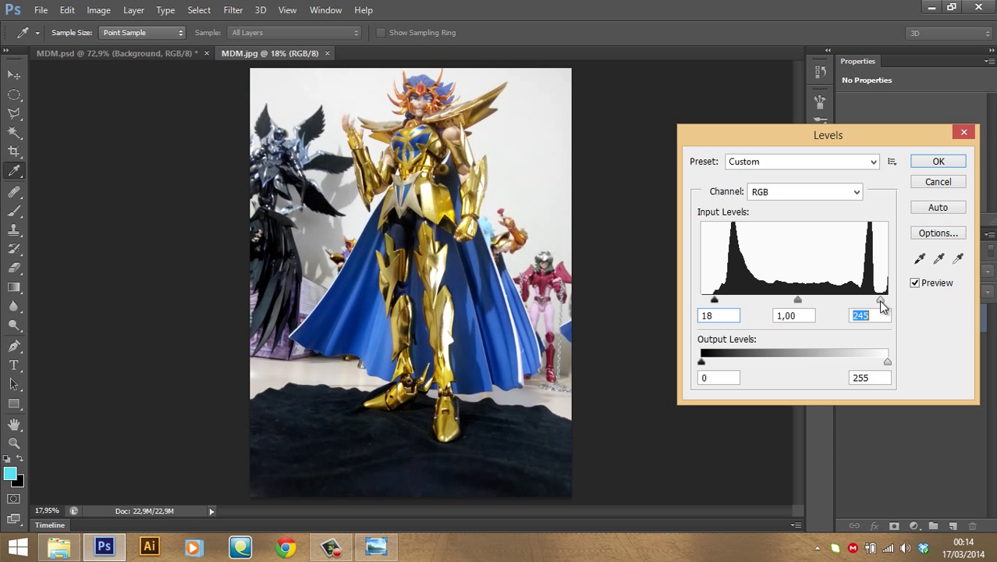
left_click(939, 162)
key("z")
right_click(395, 153)
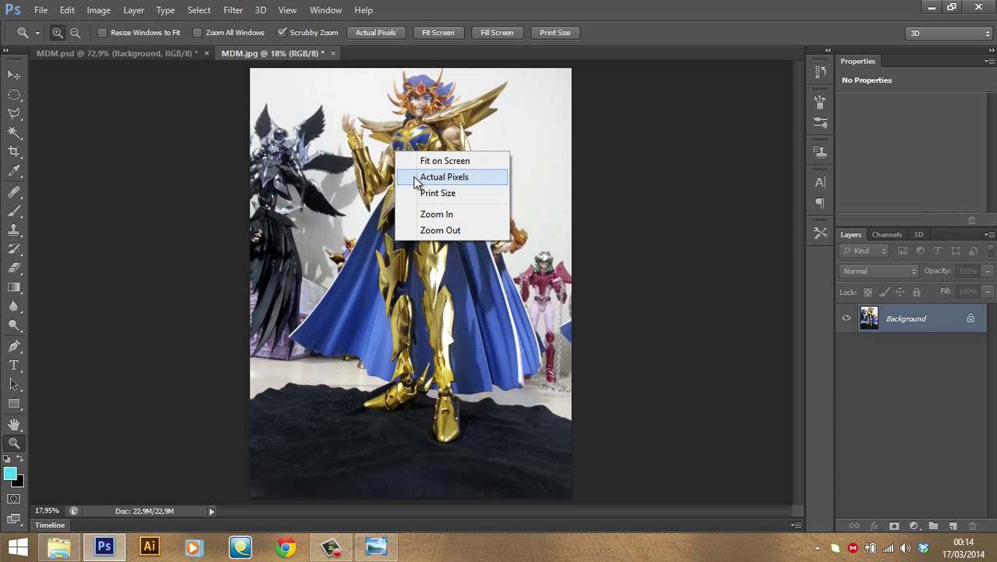
left_click(442, 178)
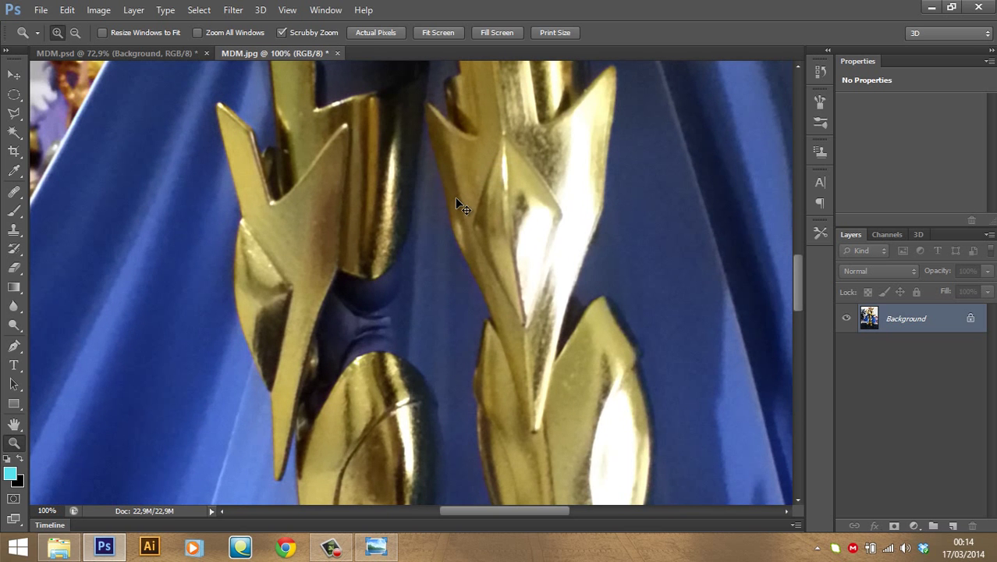
key("ctrl+0")
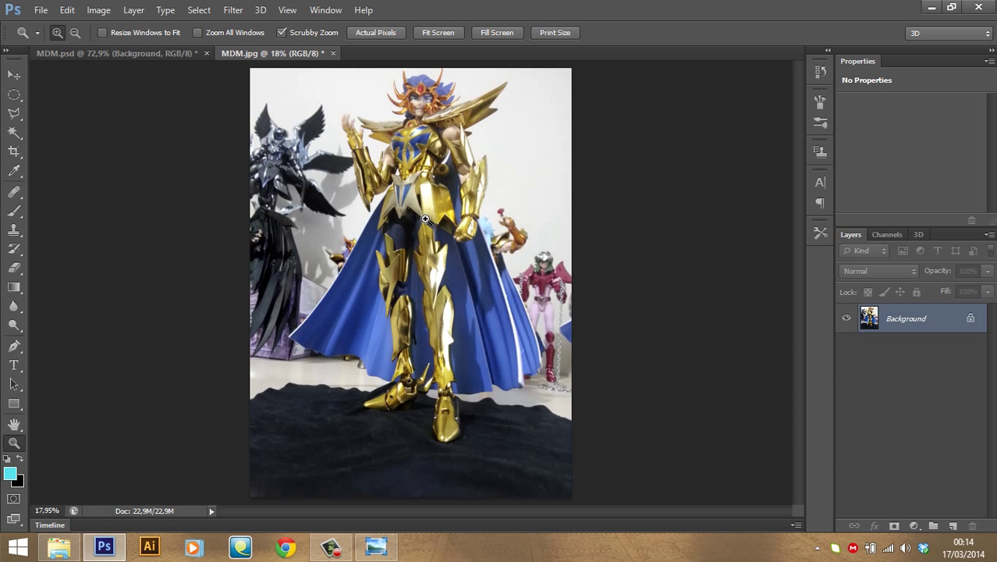
Apply an Unsharp Mask of 130% amount and 1.0 pixel radius, comparing with preview off and on
left_click(237, 11)
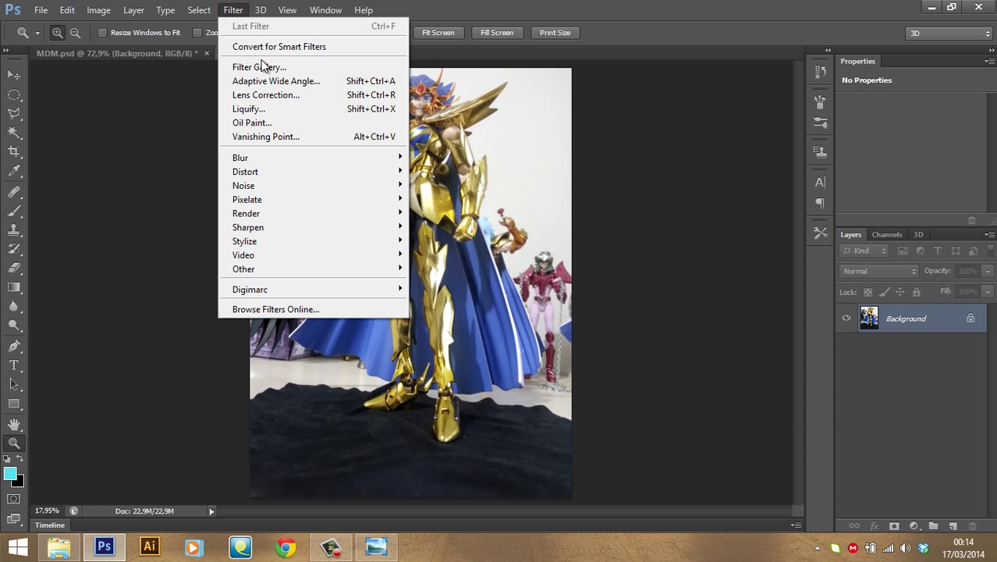
mouse_move(248, 227)
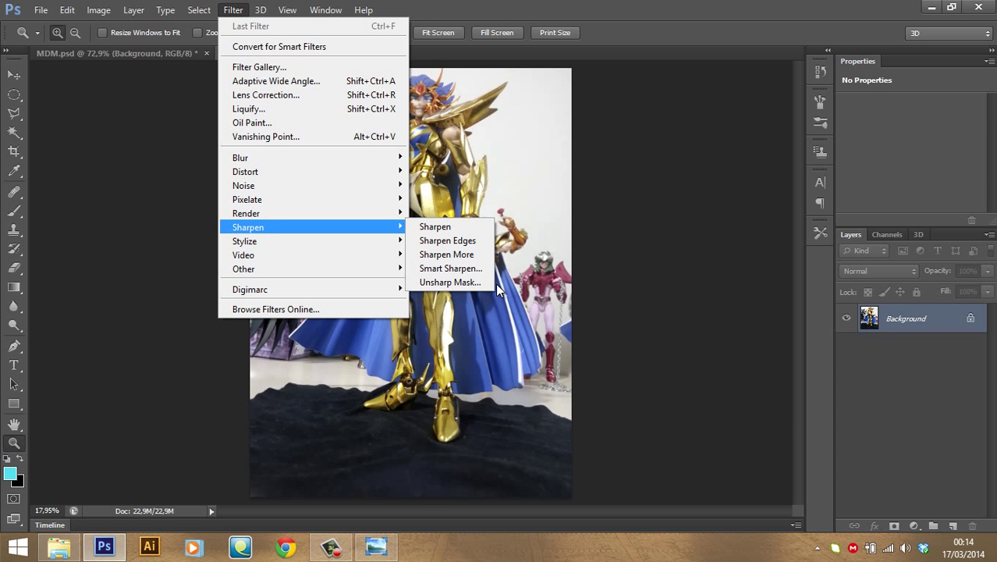
left_click(457, 283)
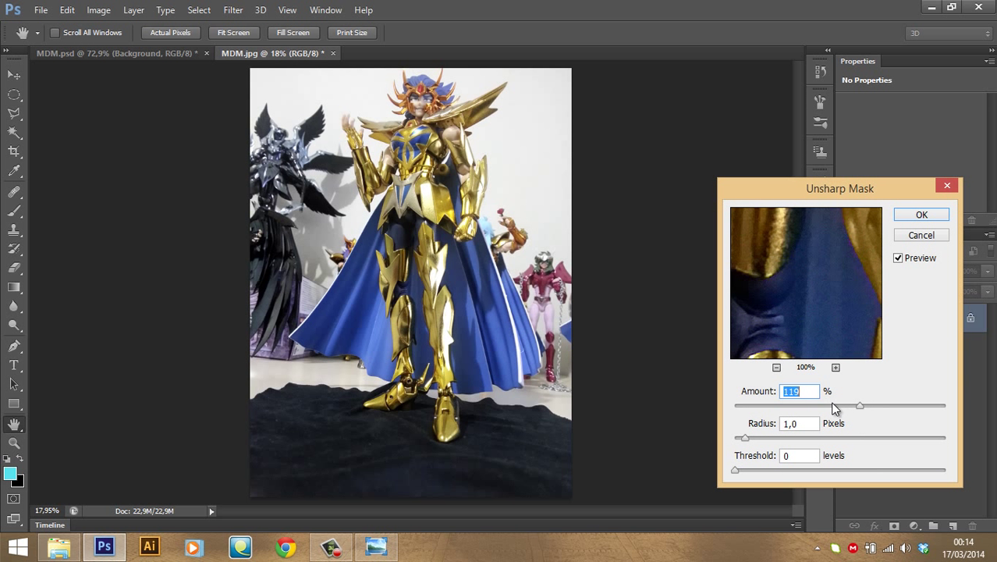
type("130")
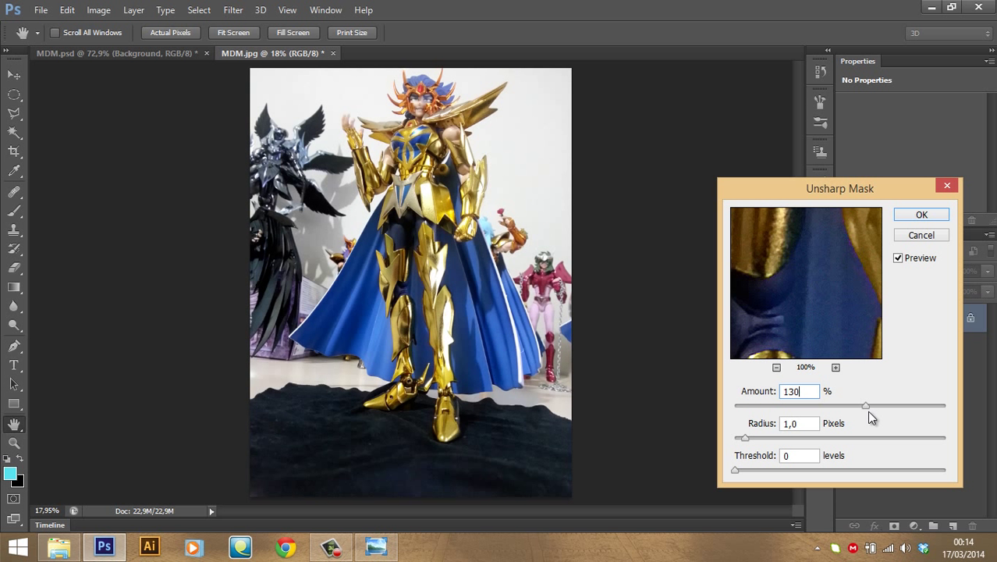
left_click(900, 261)
left_click(900, 260)
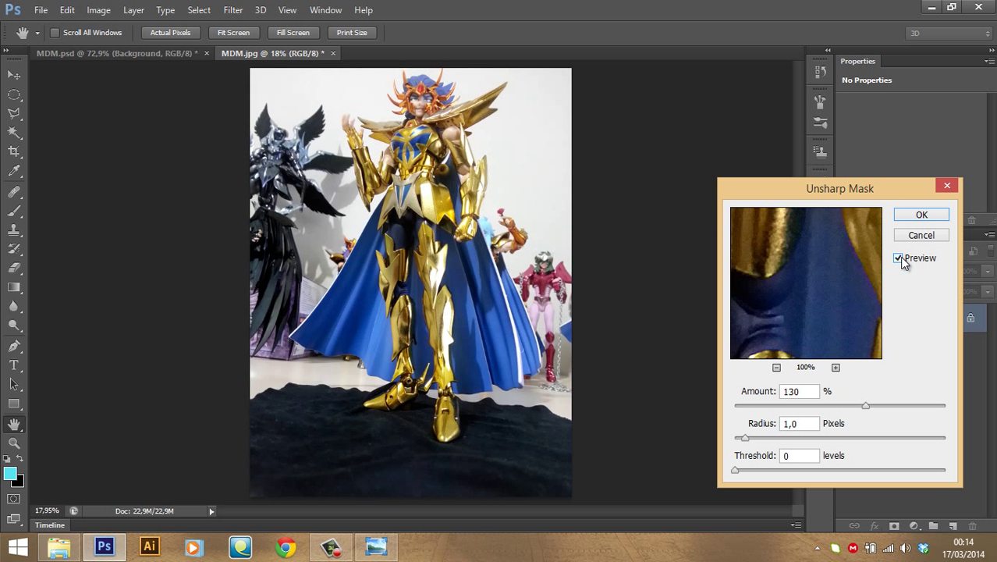
left_click(919, 215)
key("z")
right_click(434, 141)
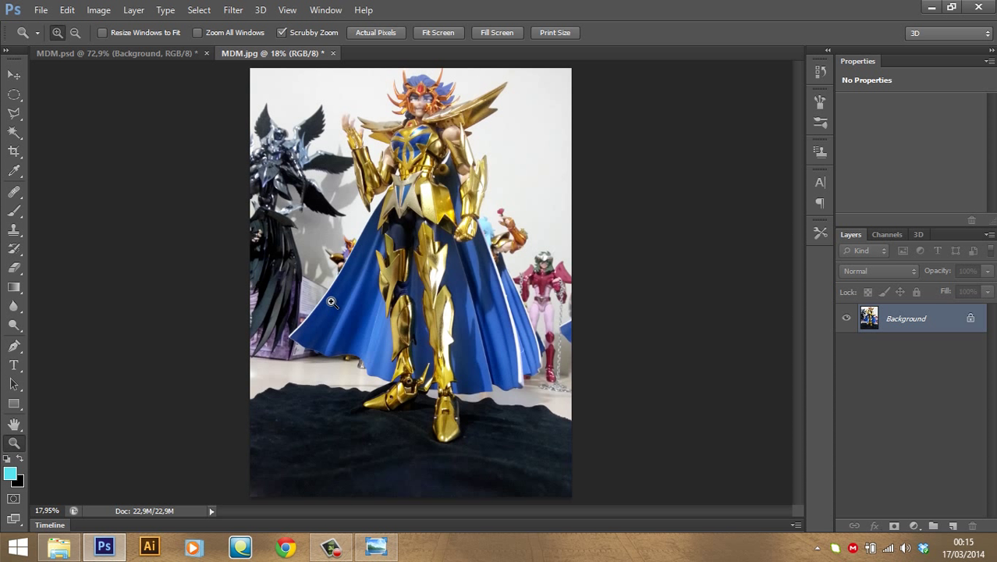
right_click(423, 149)
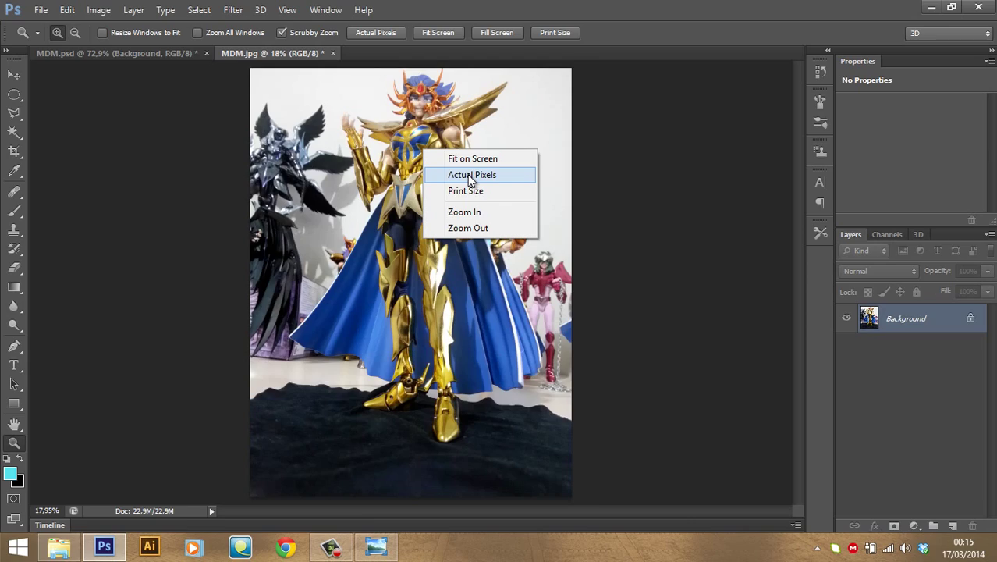
left_click(469, 176)
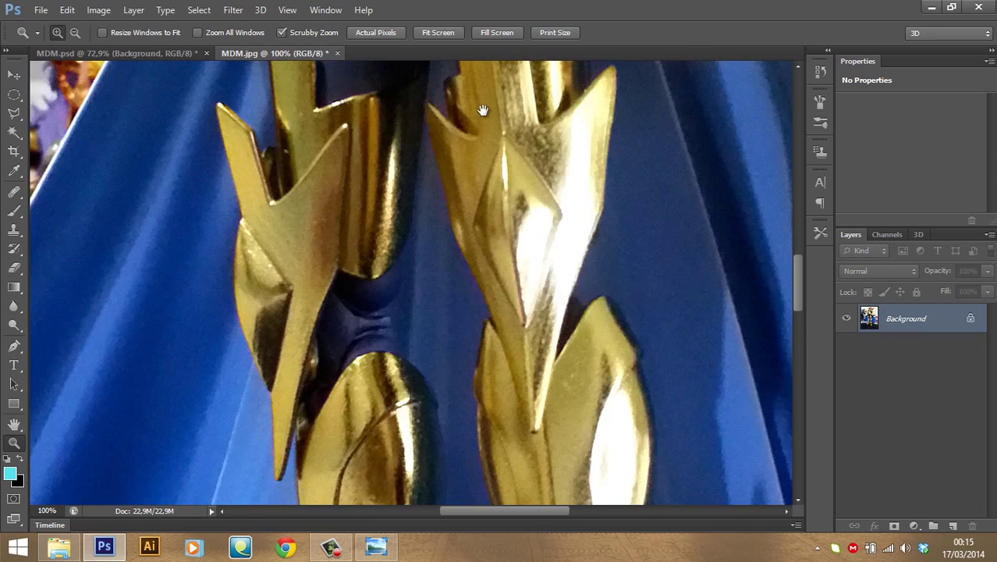
mouse_move(483, 110)
left_mouse_down()
mouse_move(457, 189)
mouse_move(507, 289)
mouse_move(442, 416)
left_mouse_up()
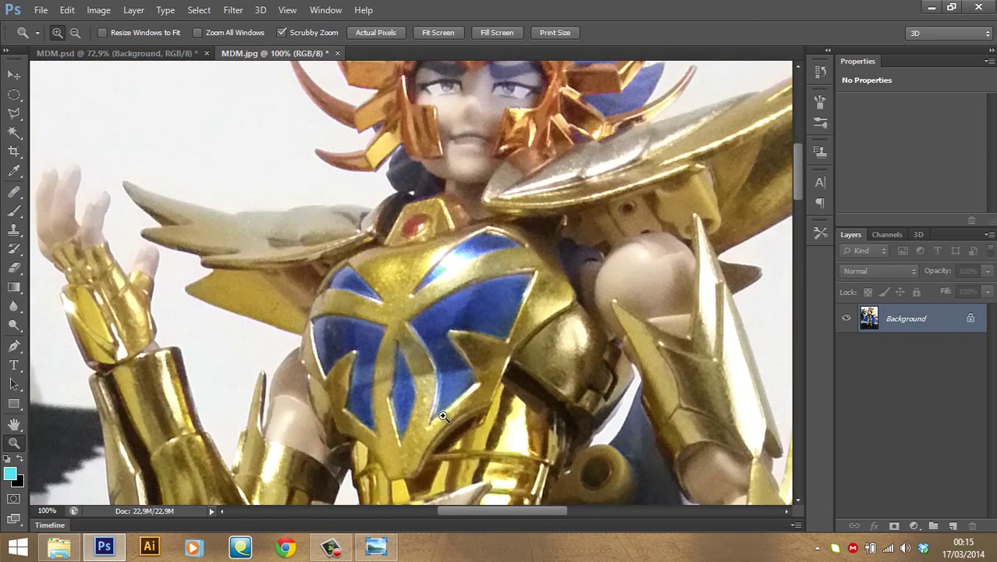
key("ctrl+0")
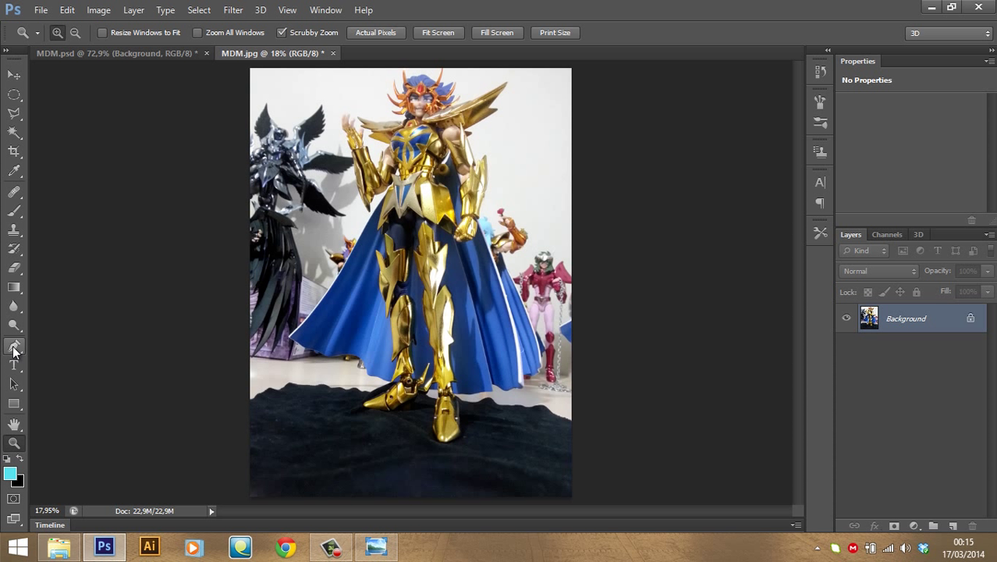
Select the Pen tool, zoom in on the blue cape, and anchor the path at its lower tip
left_click(14, 347)
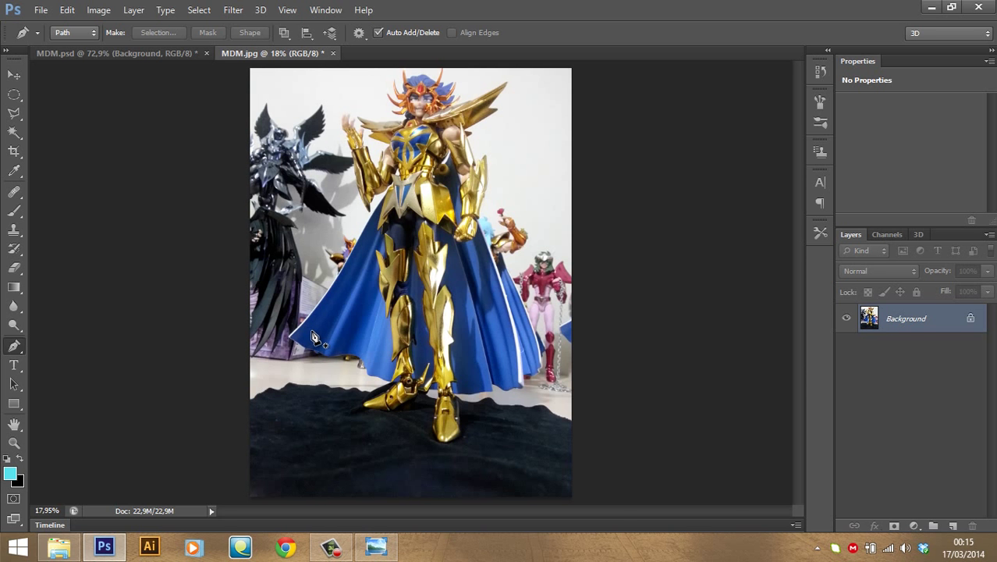
scroll(312, 336, "up", 1)
scroll(320, 335, "up", 2)
scroll(335, 337, "up", 1)
scroll(335, 338, "up", 3)
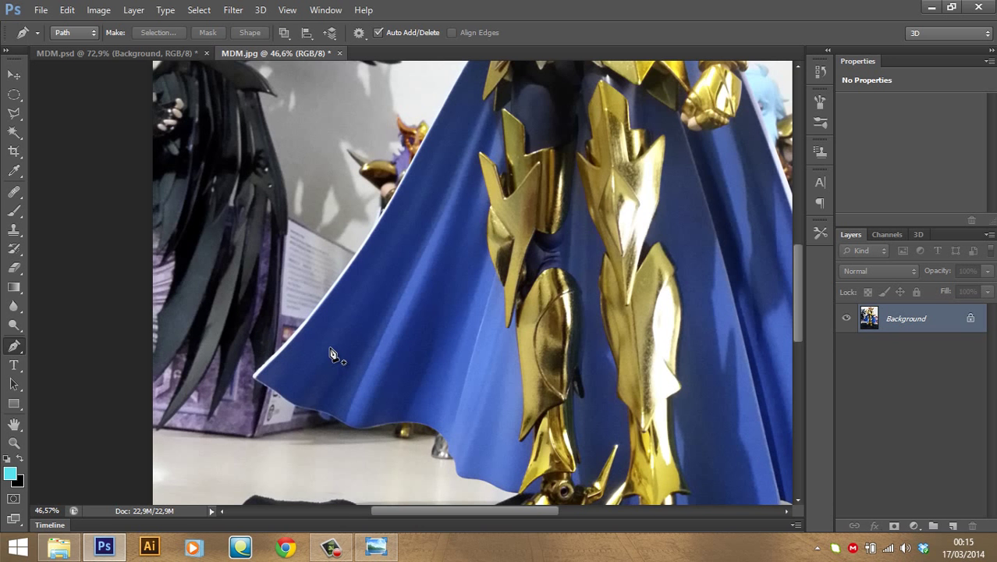
left_click_drag(341, 362, 416, 395)
scroll(374, 426, "up", 1)
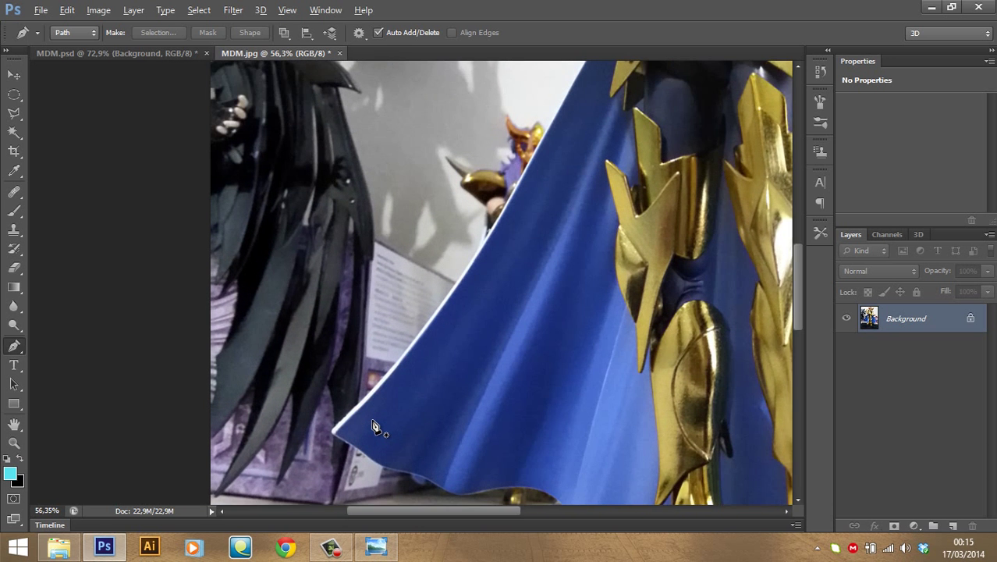
scroll(374, 425, "up", 1)
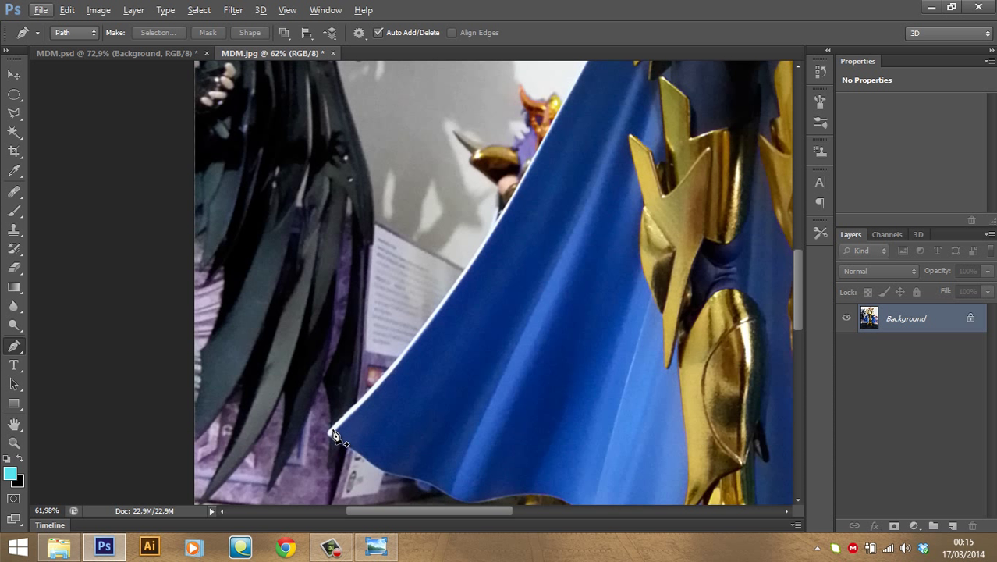
left_click(328, 430)
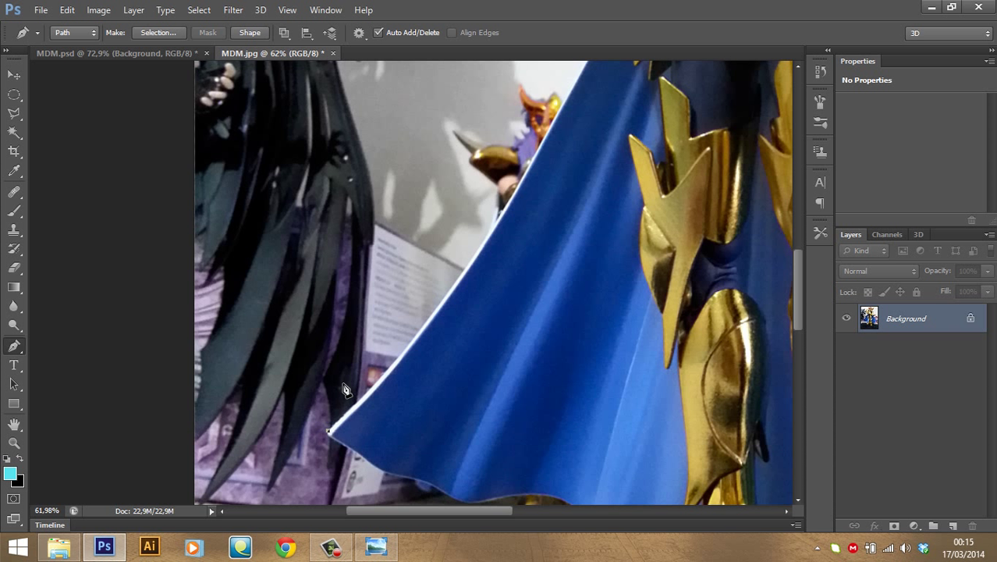
left_click(328, 430)
Add curved anchor points up the cape's left edge, undoing one misplaced segment
left_click(485, 242)
left_click_drag(485, 240, 550, 139)
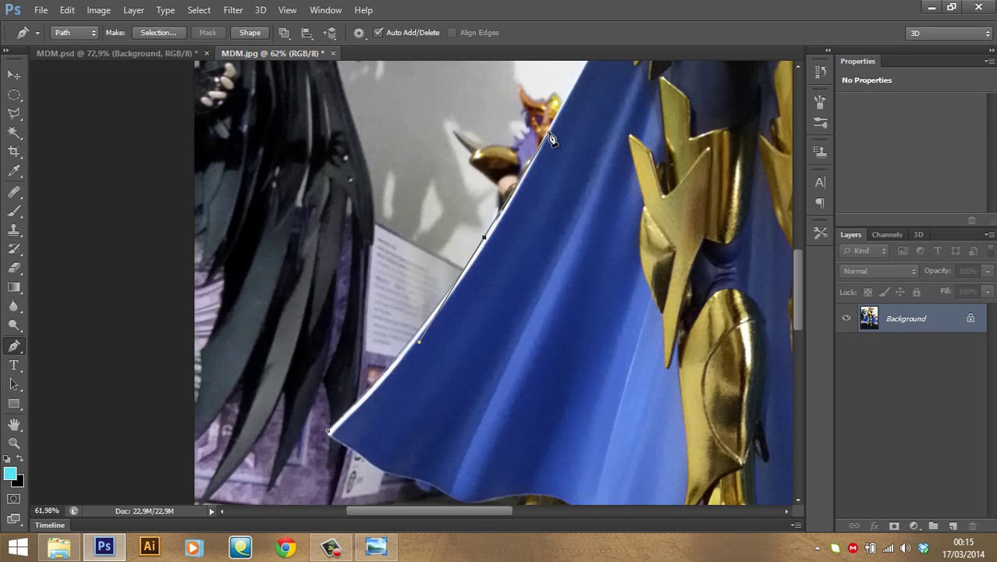
left_click(485, 238)
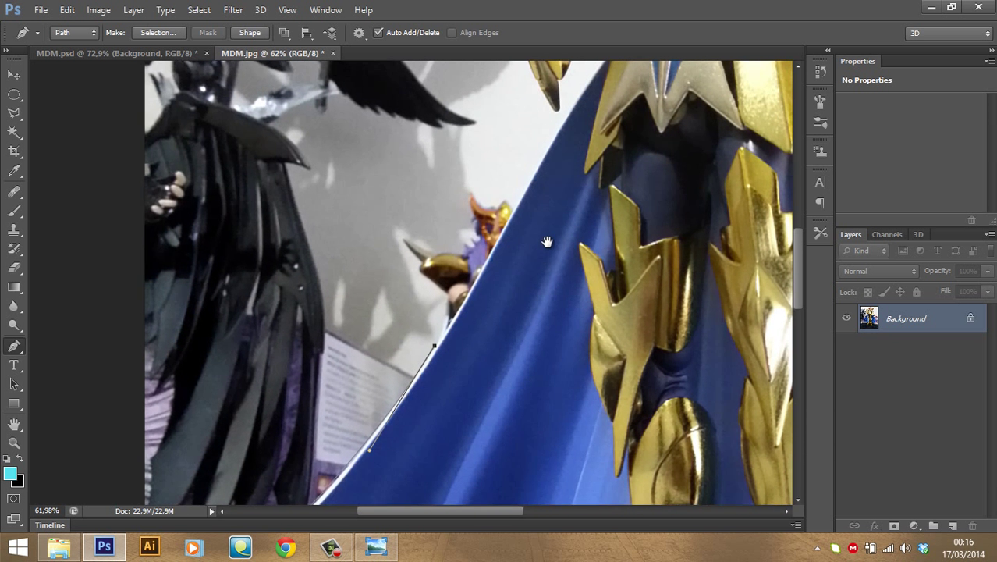
left_click_drag(589, 127, 538, 249)
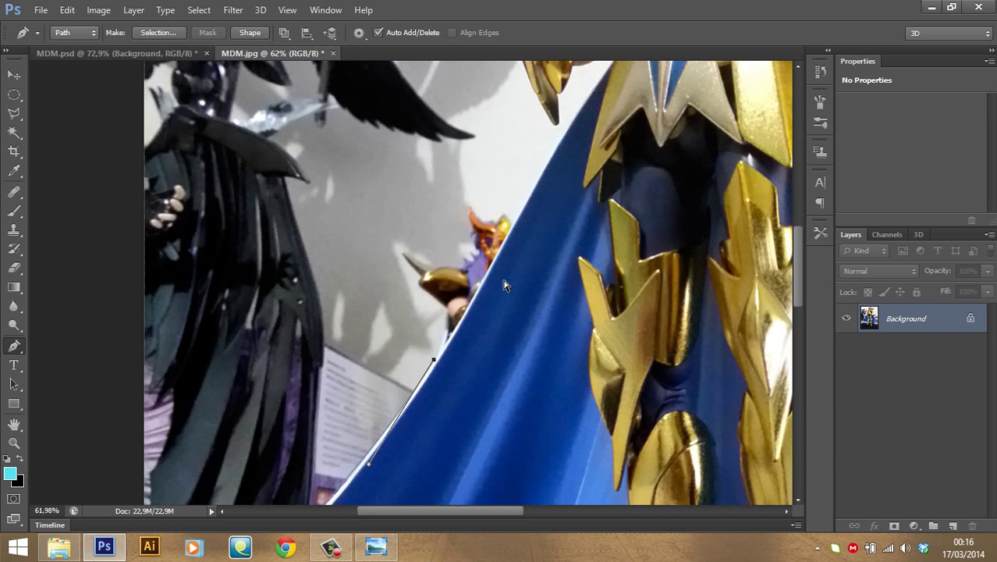
left_click(498, 255)
left_click_drag(498, 255, 491, 138)
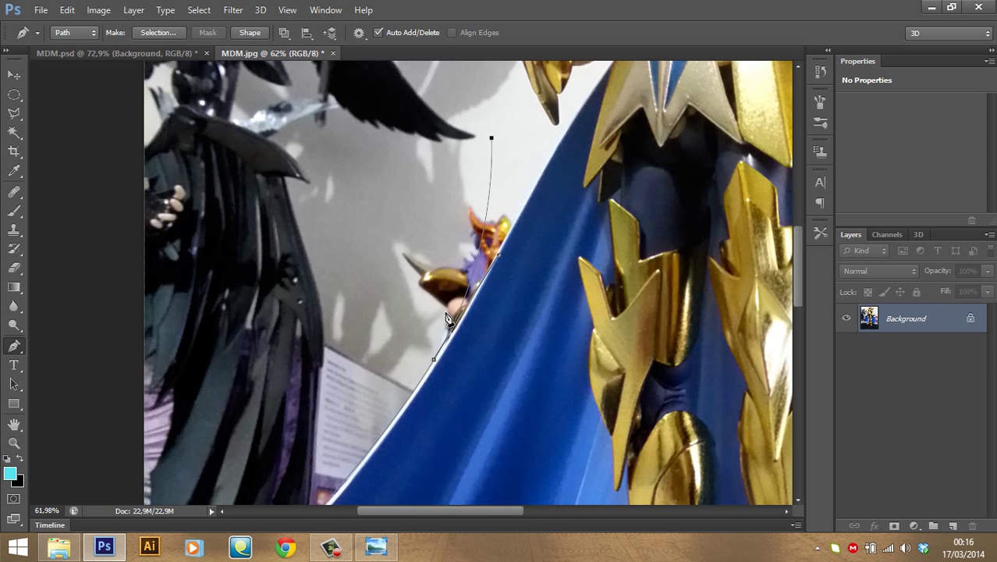
left_click(562, 144)
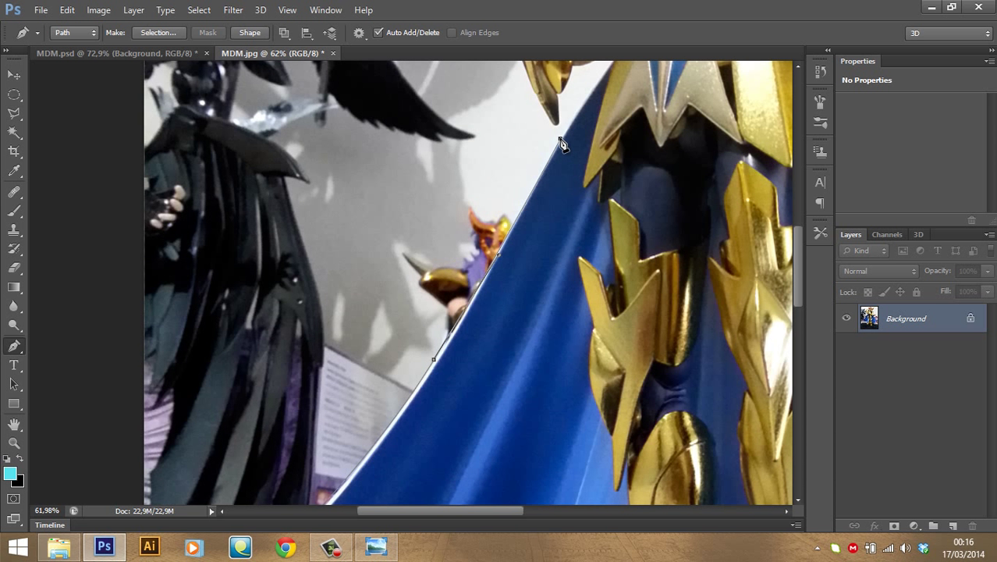
left_click(490, 262)
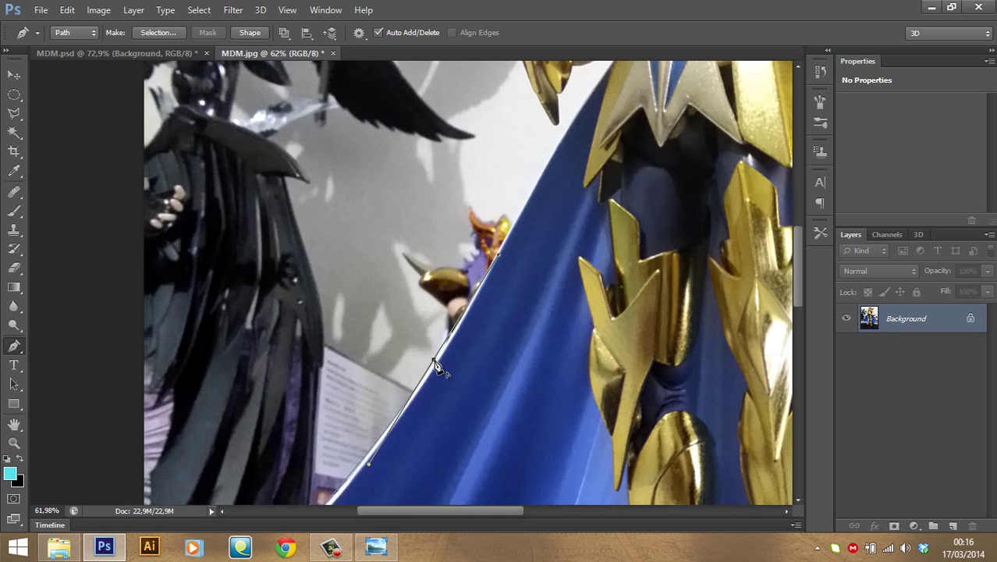
key("ctrl+z")
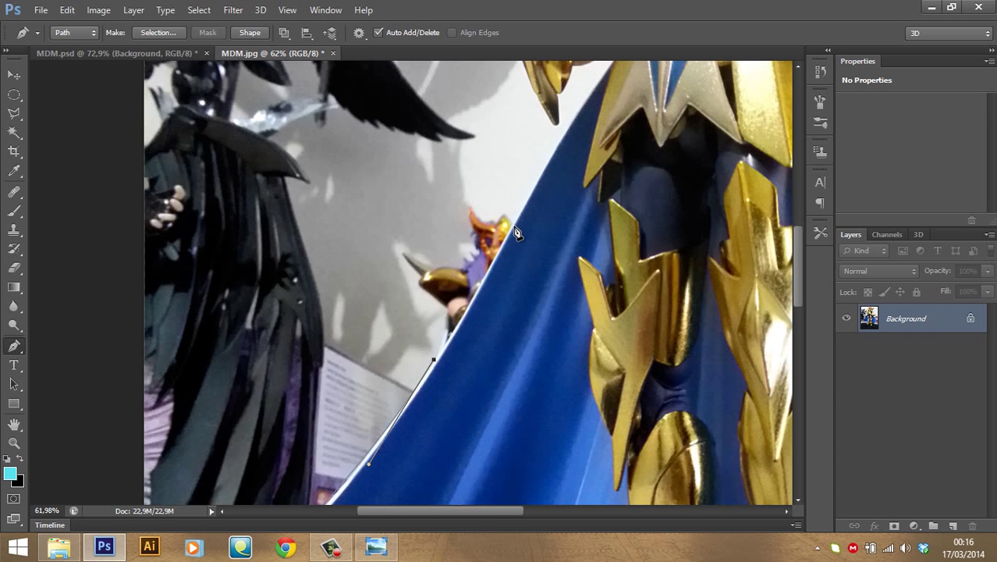
Continue the curved path up the cape edge to where it meets the gold armour
left_click_drag(529, 193, 565, 129)
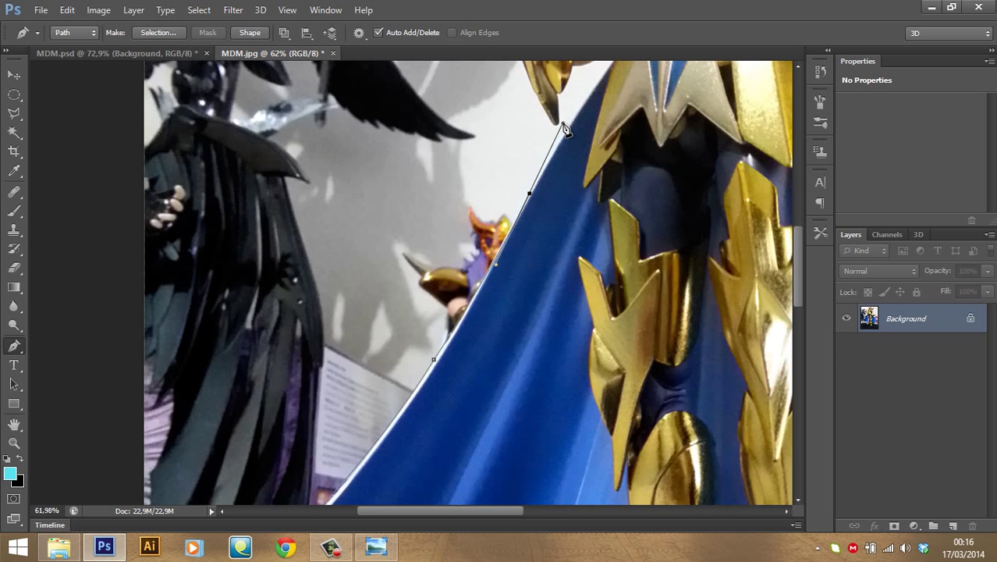
left_click(530, 194, "alt")
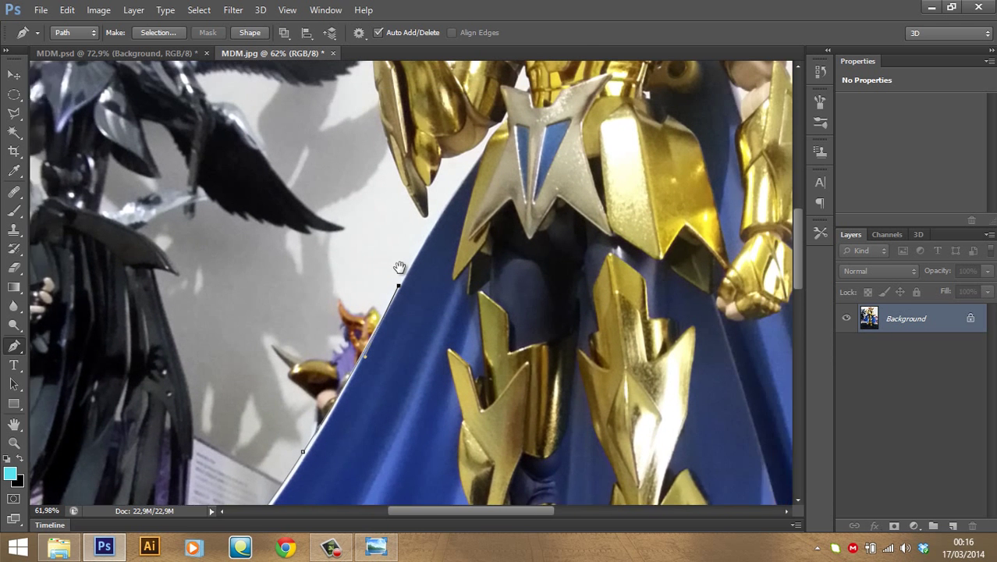
left_click_drag(554, 172, 390, 283)
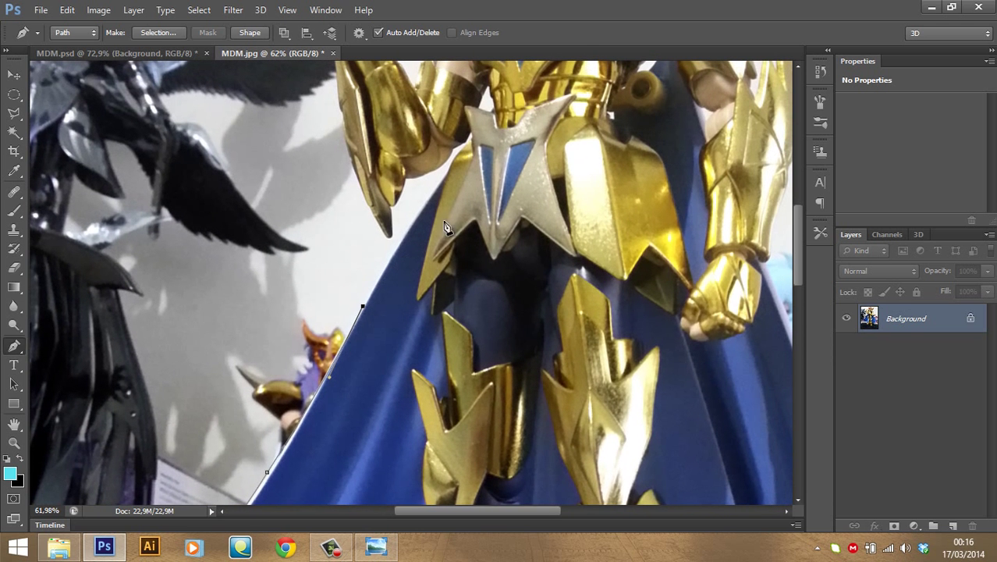
left_click_drag(422, 200, 468, 147)
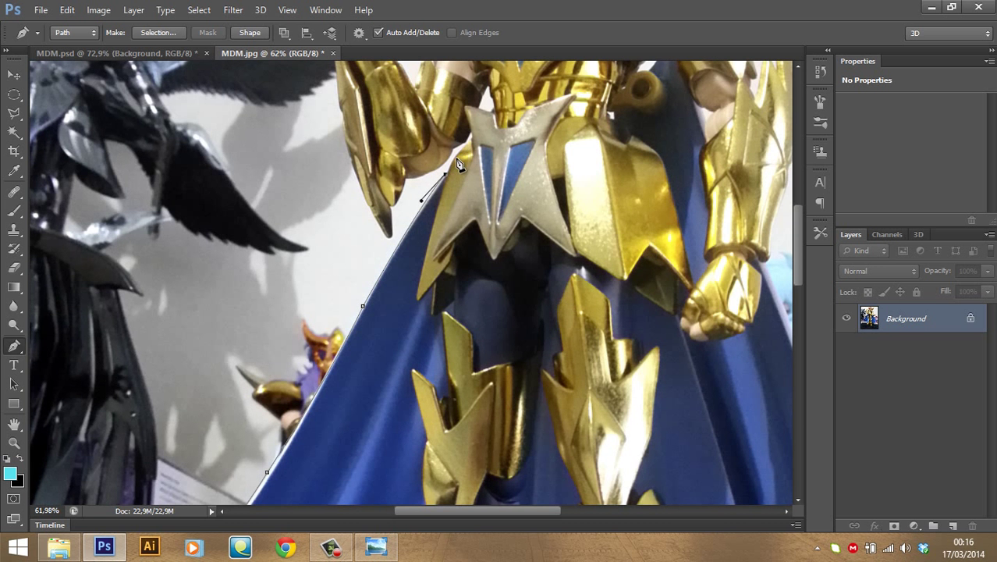
left_click_drag(458, 170, 468, 150)
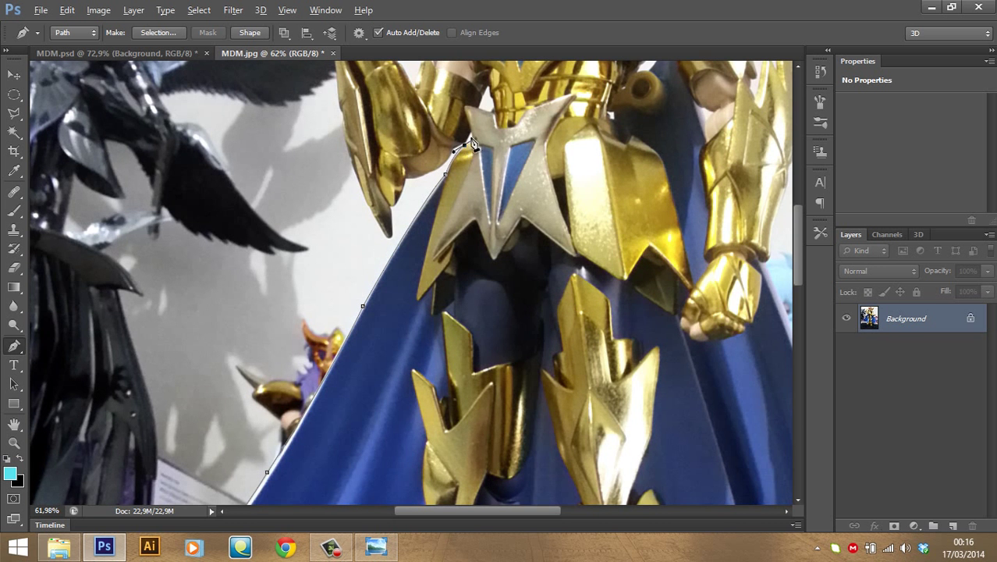
left_click(465, 147)
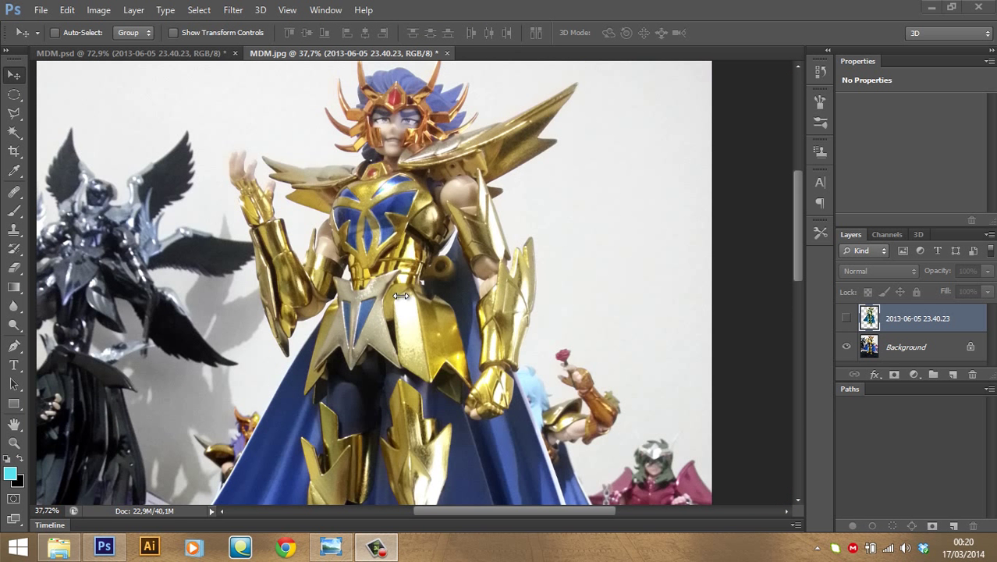
Delete the hidden extra photo layer and select the Background Eraser with a 200-px brush
left_click(944, 324)
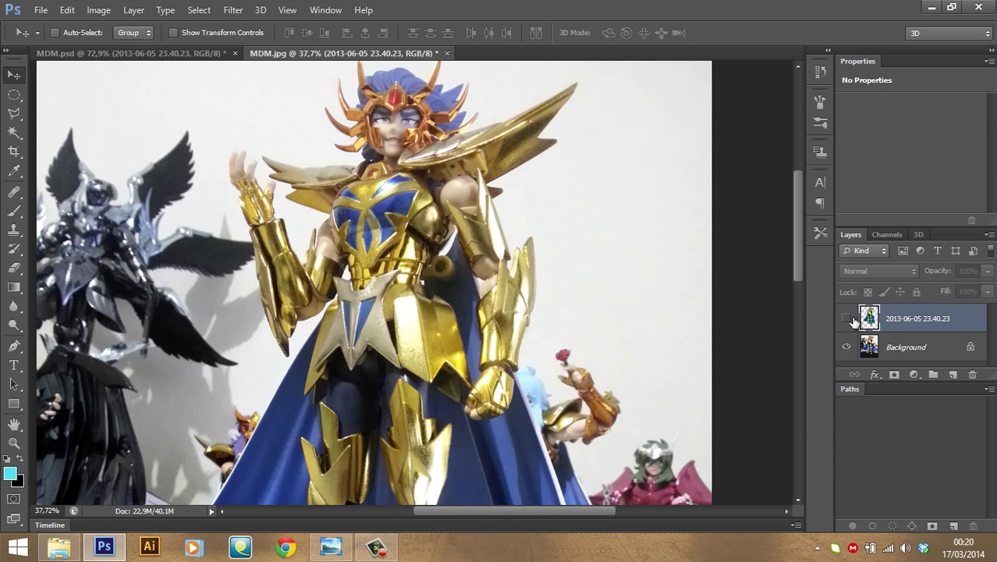
key("Delete")
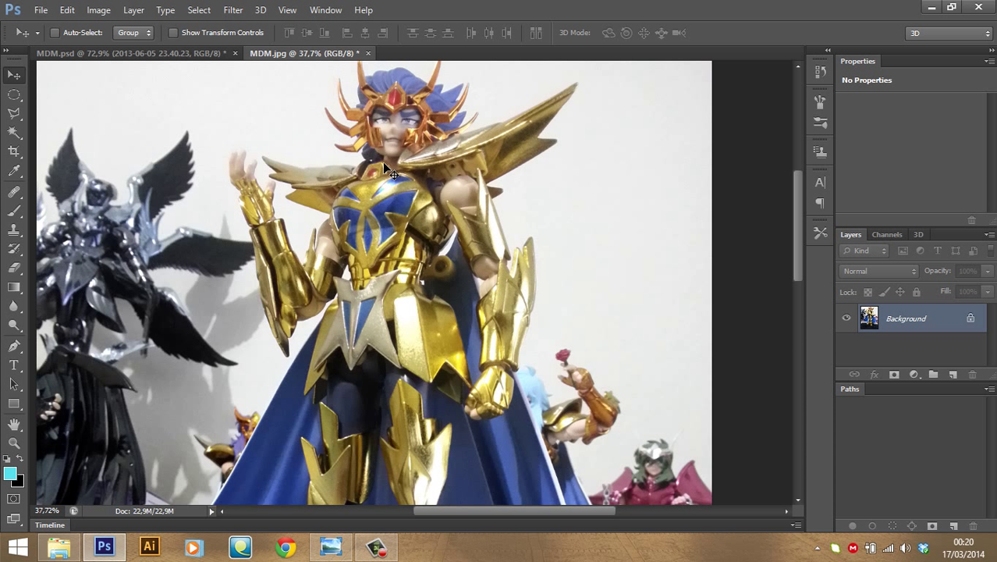
left_click(21, 273)
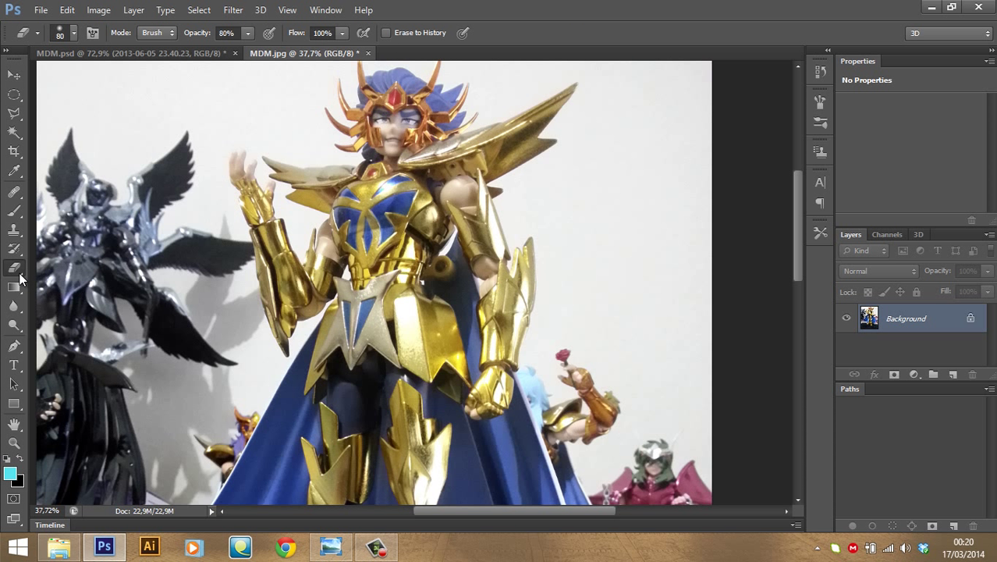
right_click(20, 278)
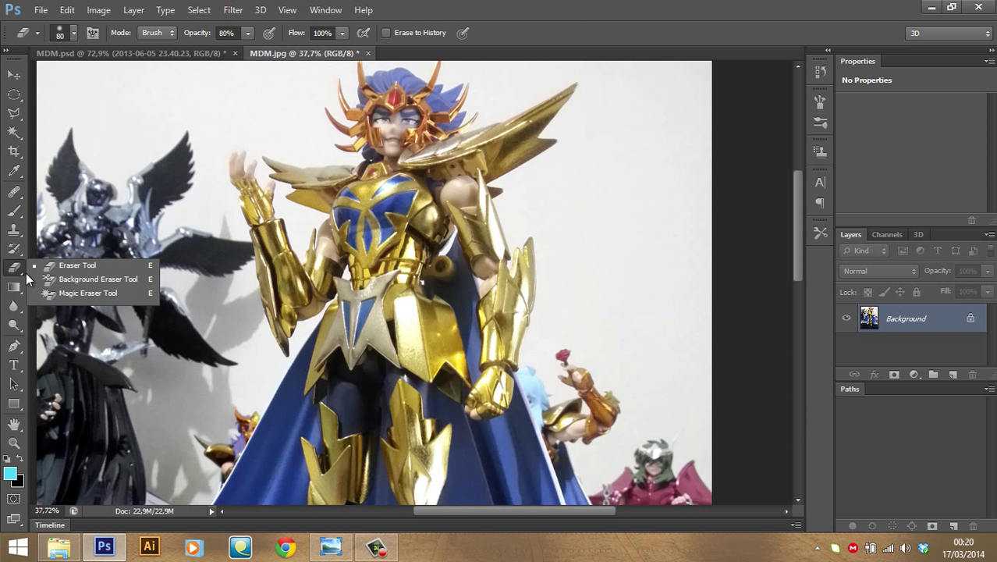
left_click(117, 280)
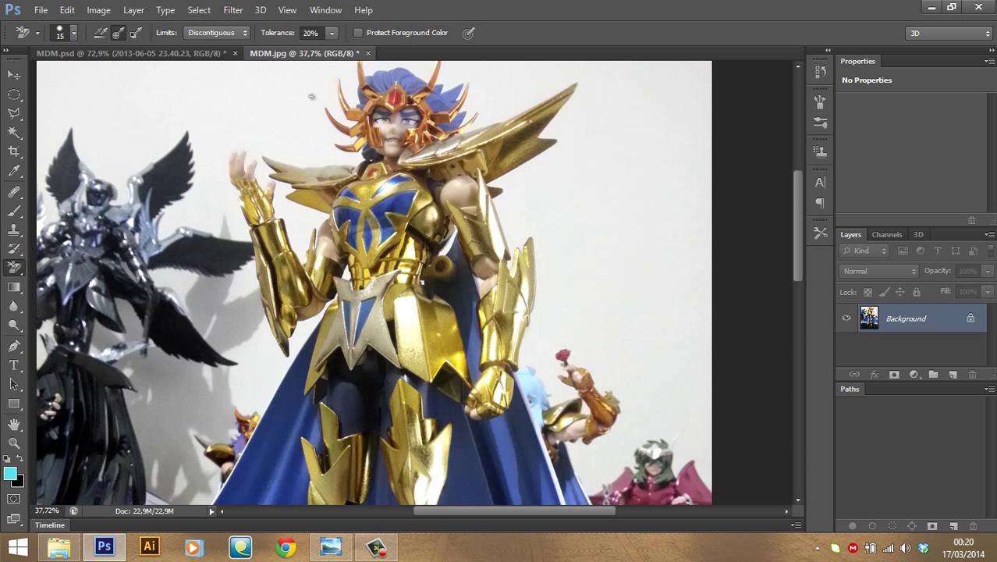
key("bracketright")
key("bracketright")
key("bracketright")
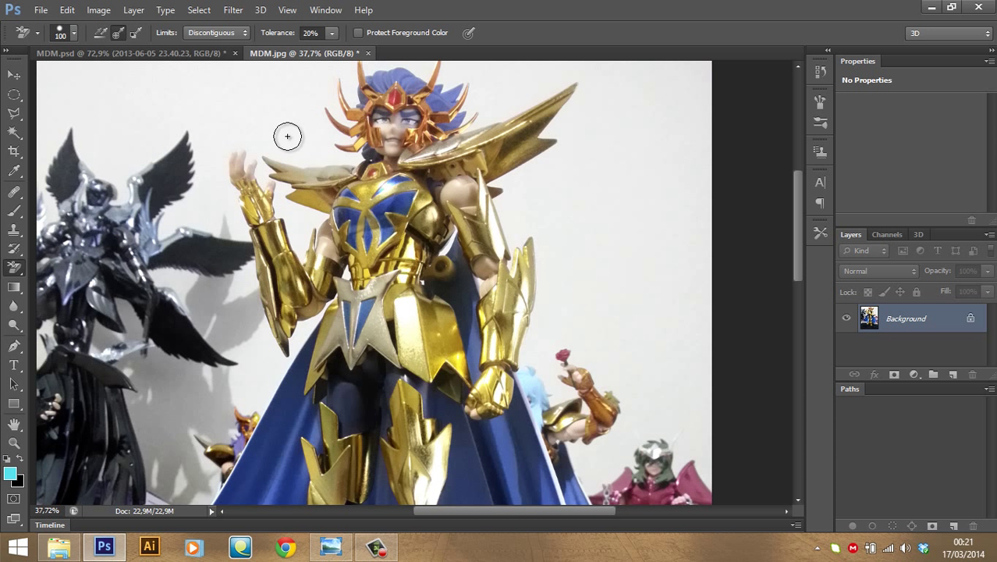
key("bracketright")
key("bracketright")
key("bracketright")
key("bracketright")
key("bracketright")
key("bracketright")
key("bracketright")
Set the eraser Limits to Find Edges and convert the Background into unlocked Layer 0
left_click(233, 32)
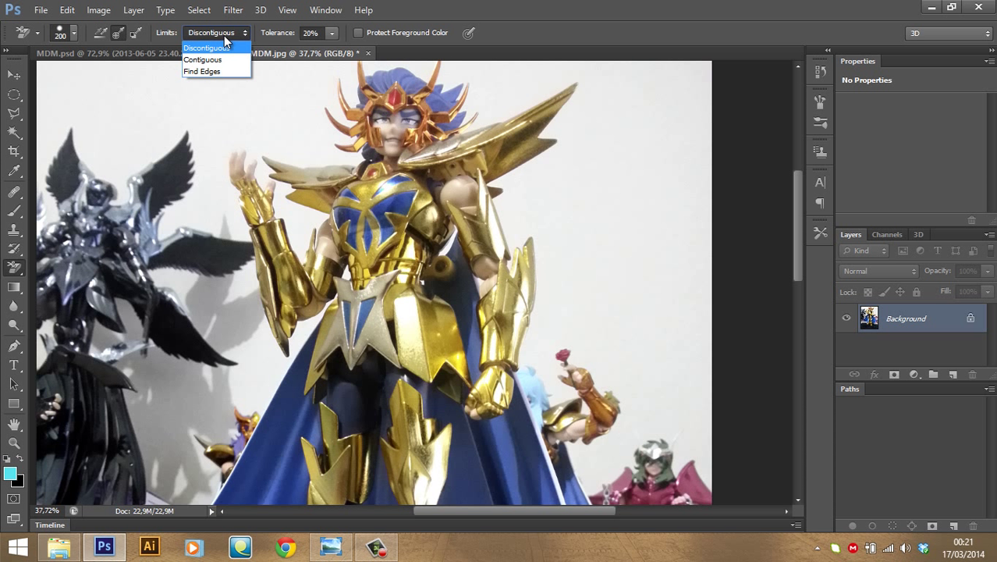
left_click(201, 71)
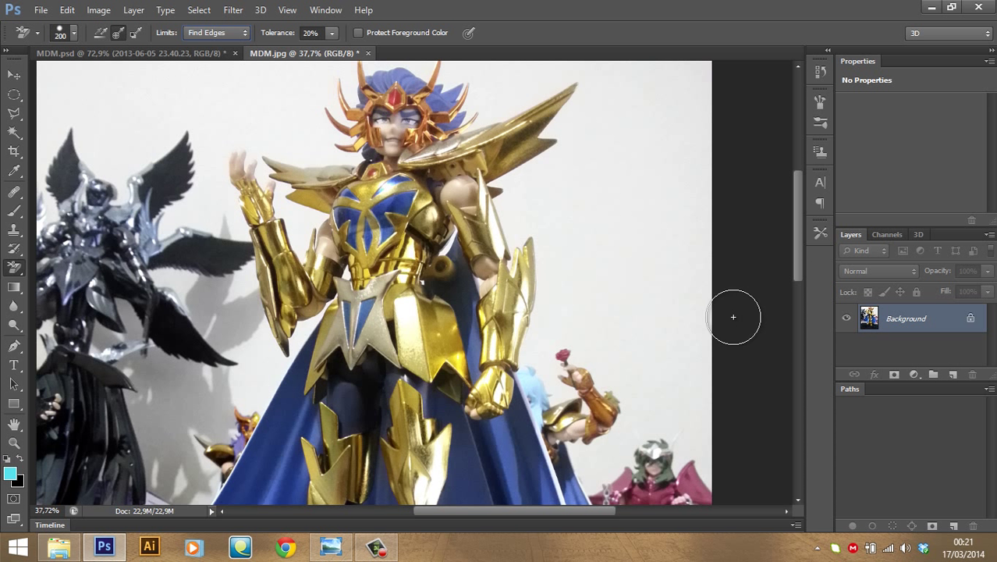
double_click(866, 316)
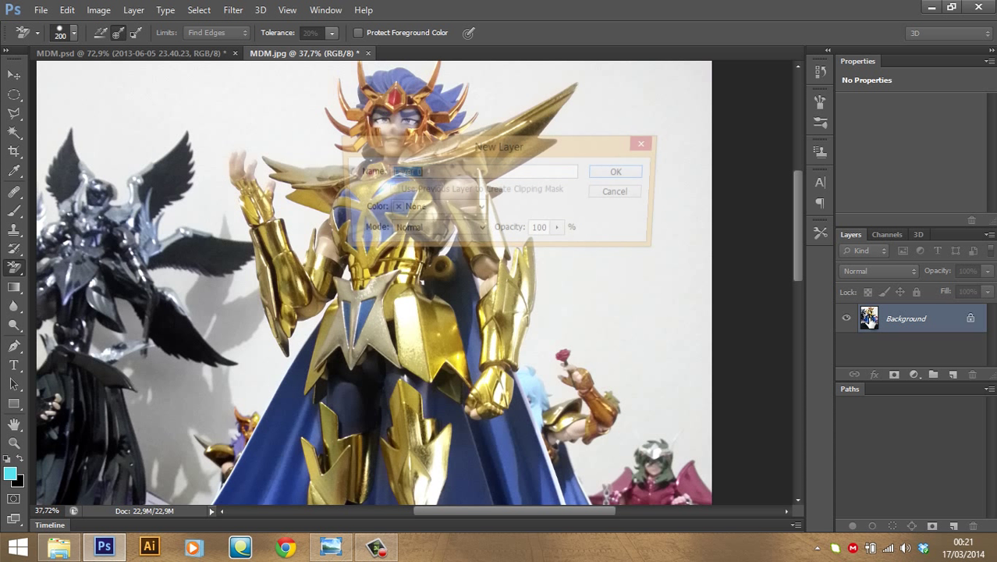
left_click(614, 173)
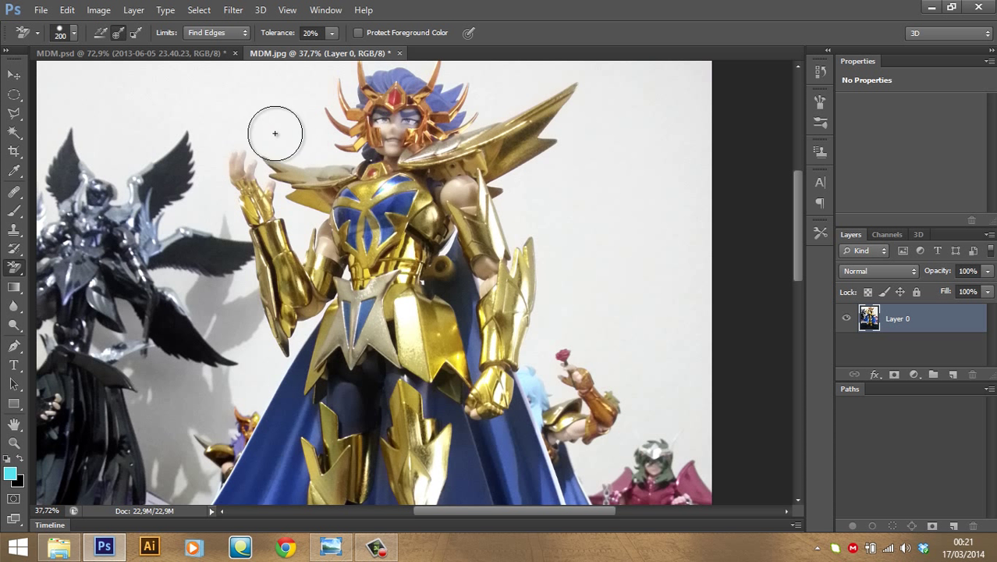
Erase white wall around the figure's head and shoulder, raising eraser tolerance to 30%
left_click(295, 146)
mouse_move(295, 146)
left_mouse_down()
mouse_move(304, 125)
mouse_move(316, 163)
mouse_move(568, 203)
left_mouse_up()
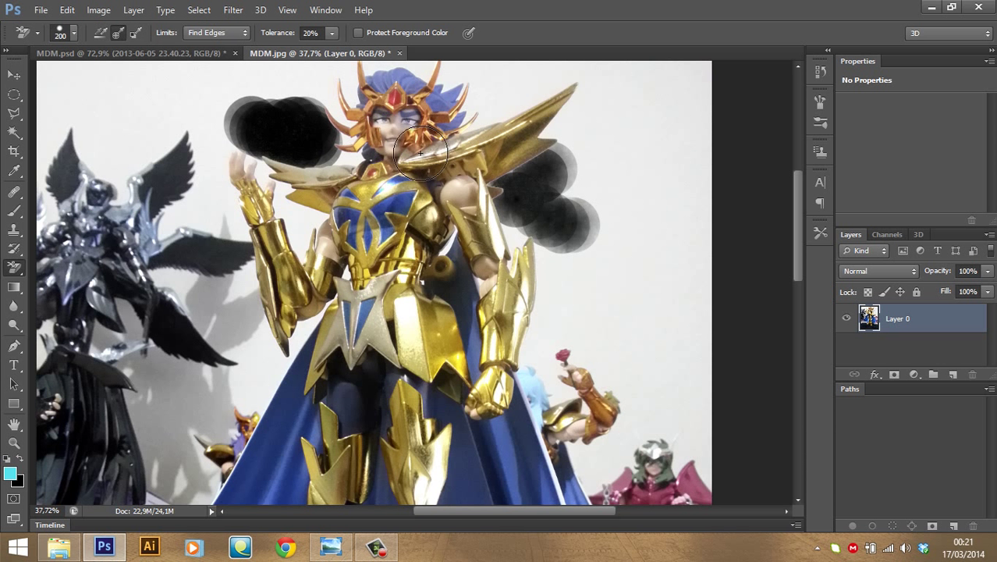
left_click_drag(504, 144, 490, 191)
type("30")
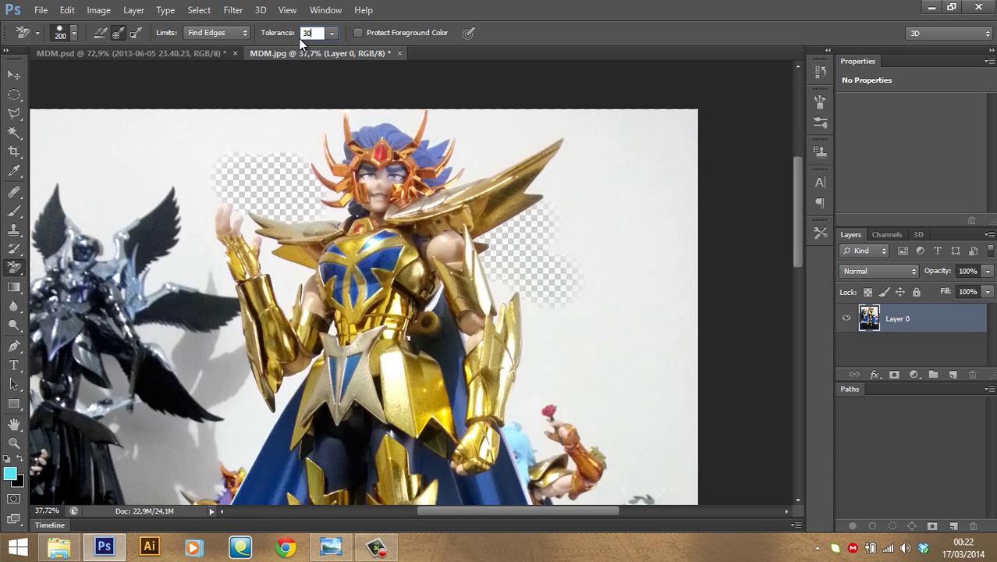
key("Return")
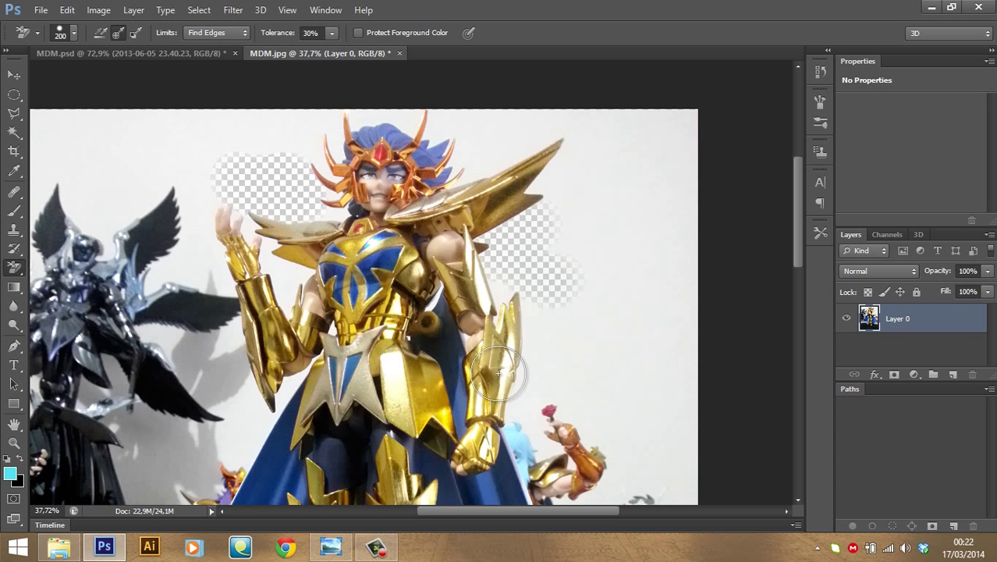
mouse_move(530, 364)
left_mouse_down()
mouse_move(555, 240)
mouse_move(593, 250)
left_mouse_up()
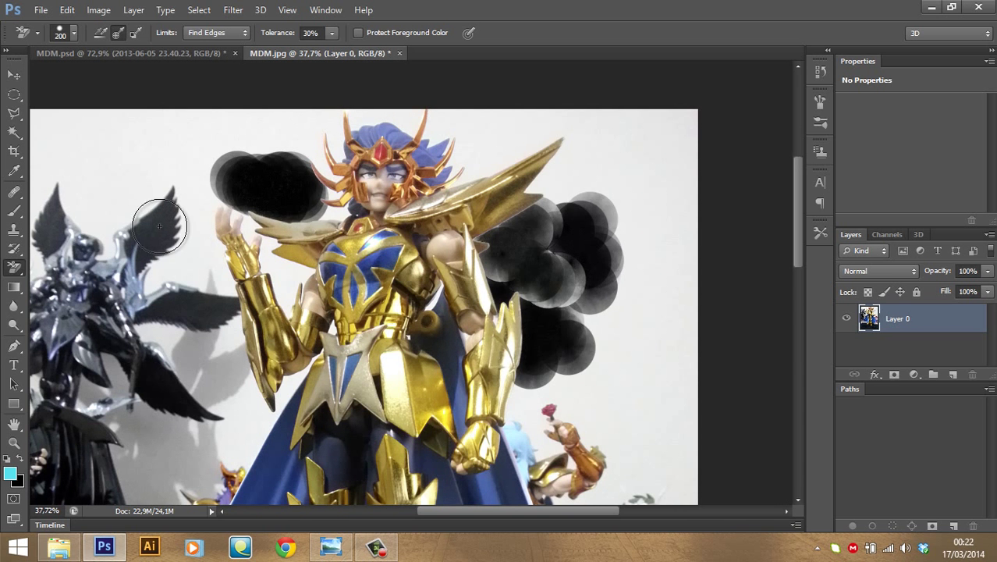
left_click(542, 258)
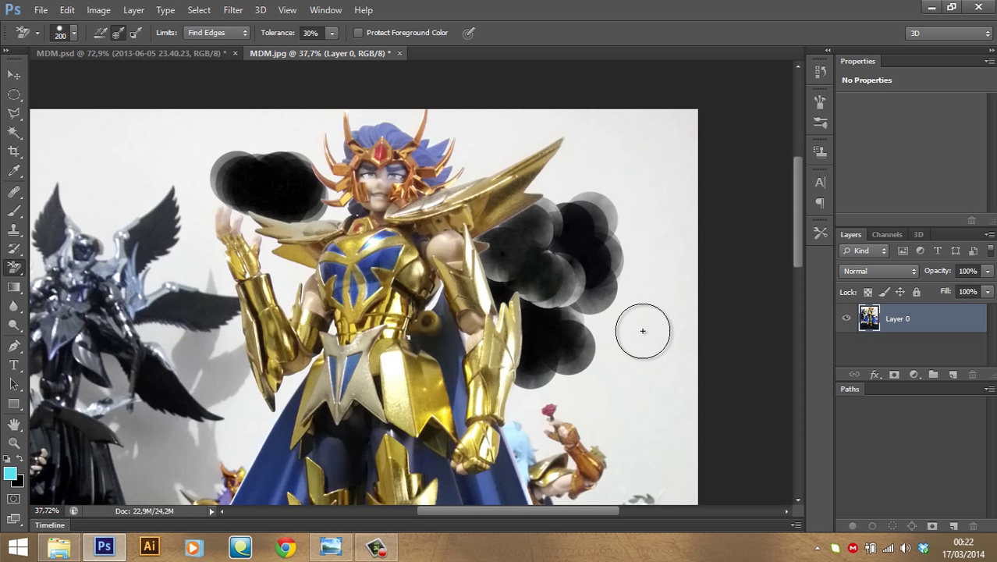
Close MDM.jpg without saving and close the Paths panel to enlarge the layers list
left_click(398, 54)
left_click(479, 215)
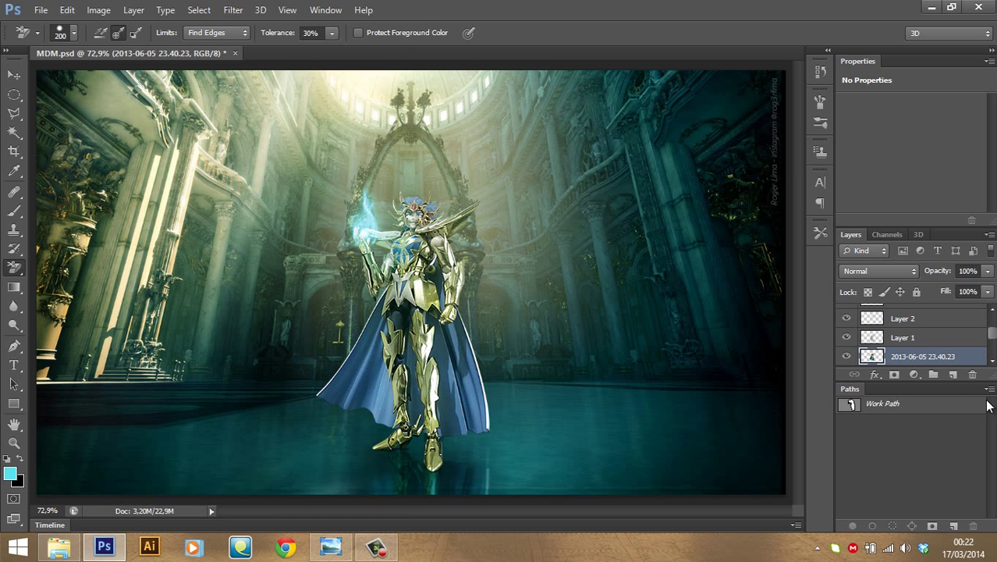
left_click_drag(851, 389, 669, 323)
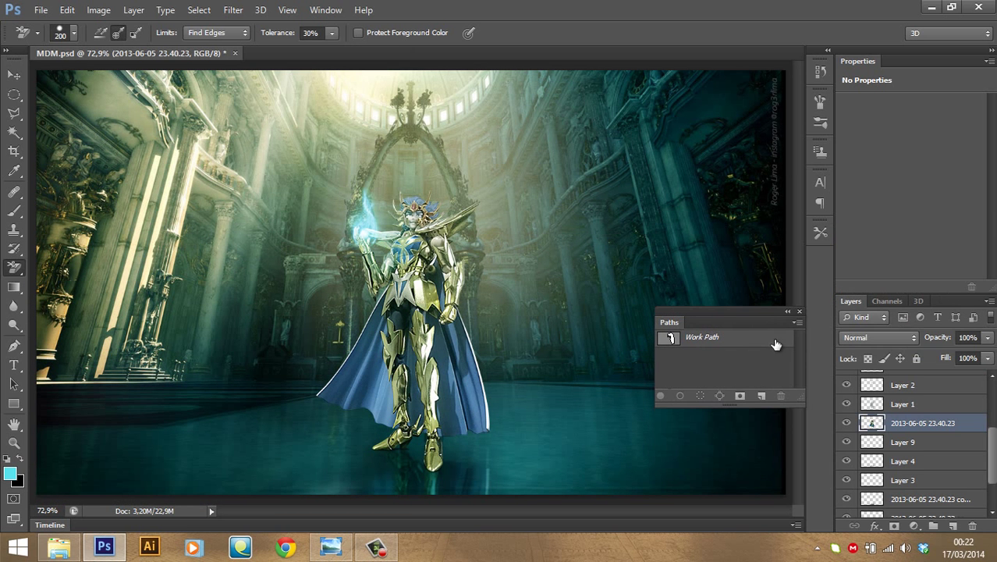
left_click(798, 313)
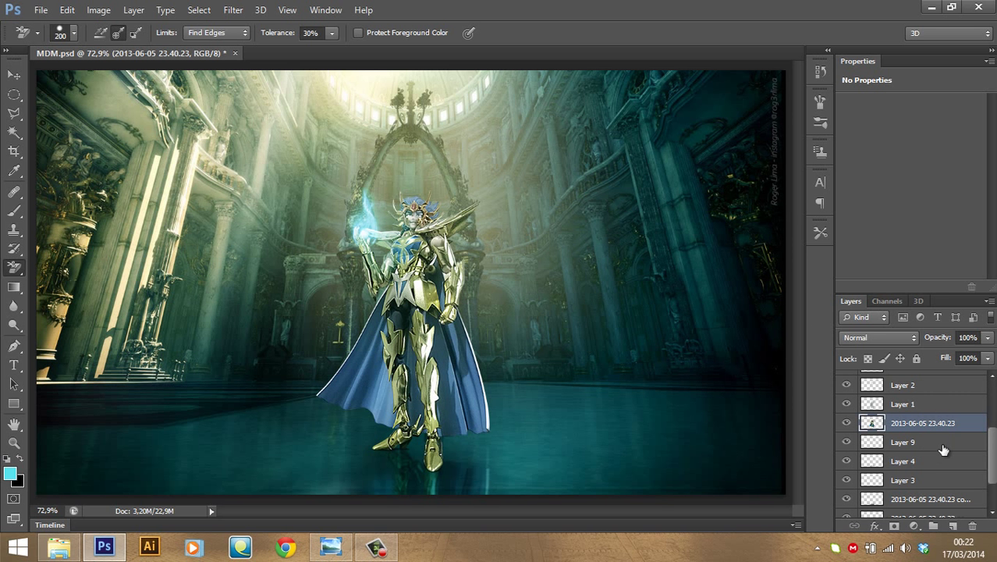
Hide the fireball and effect layers, then select the lendaleao image in the TUTORIAL CLOTH folder
scroll(889, 461, "down", 2)
left_click(847, 411)
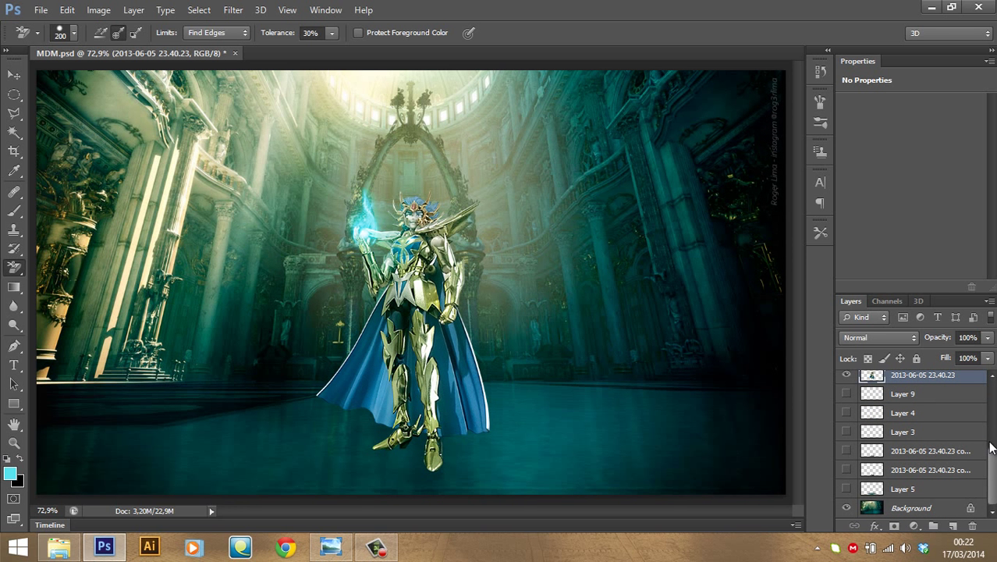
left_click_drag(991, 449, 994, 405)
left_click_drag(847, 511, 847, 380)
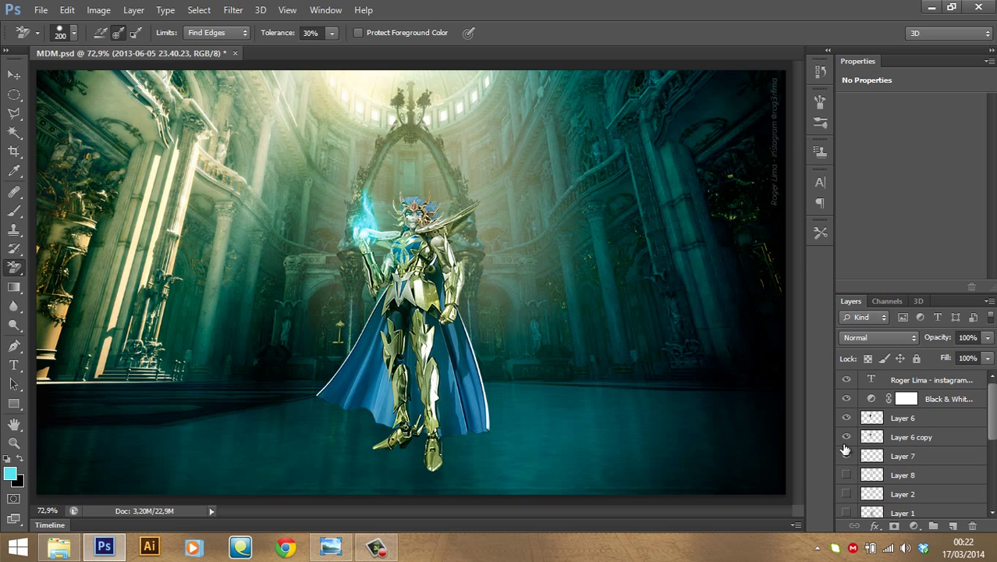
left_click_drag(993, 402, 993, 468)
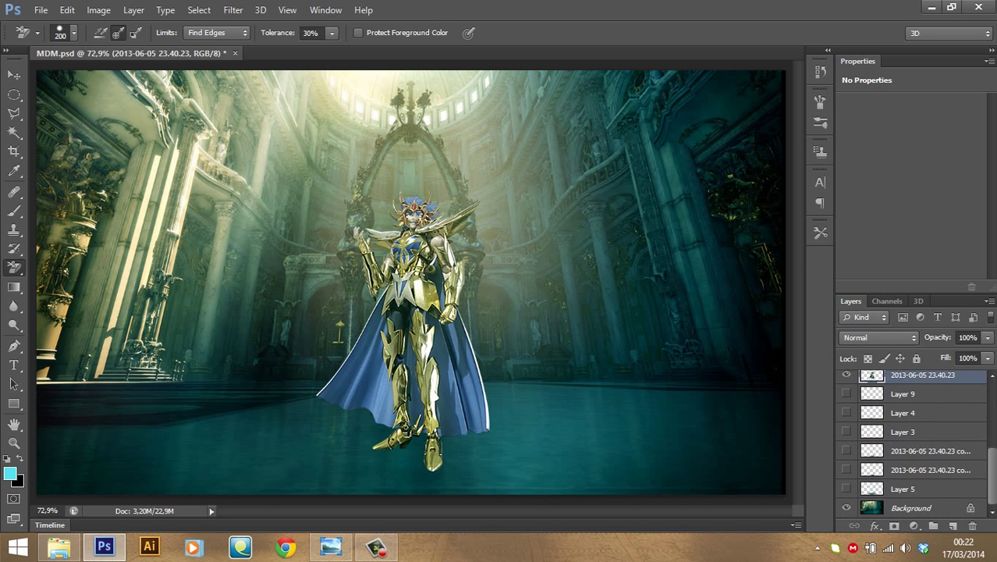
left_click(846, 508)
left_click(847, 508)
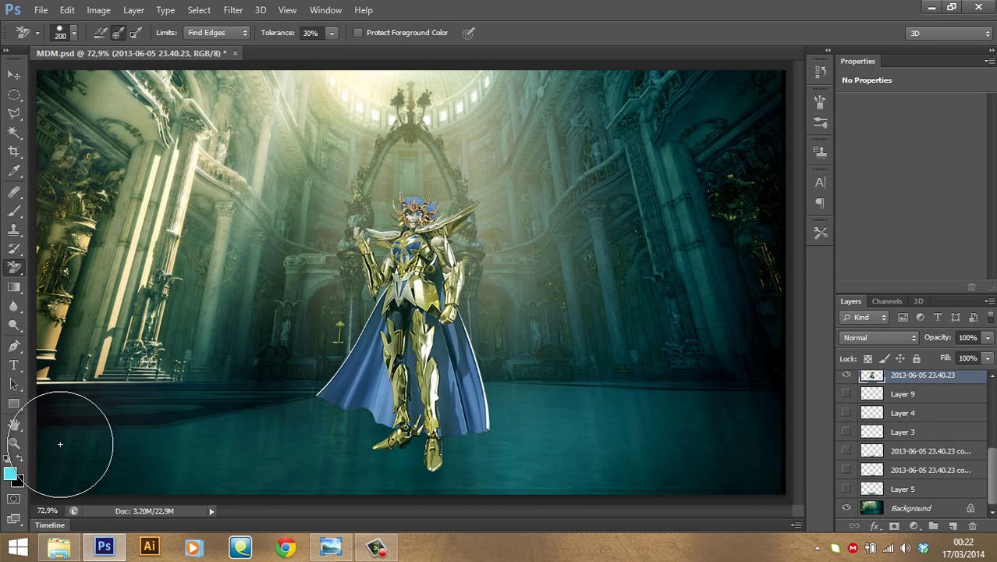
left_click(59, 546)
left_click(165, 137)
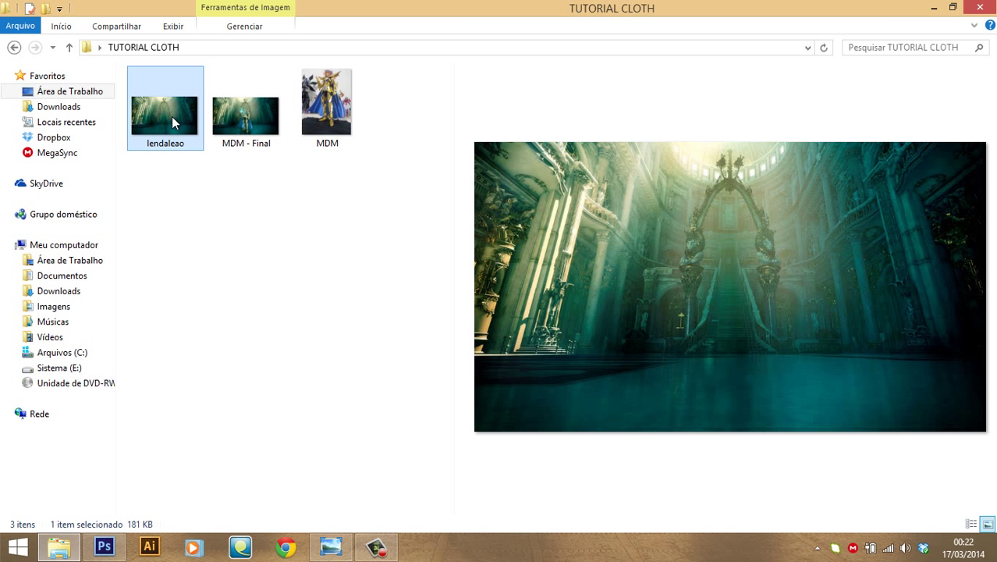
Open lendaleao.jpg from File Explorer with Open With > Adobe Photoshop CS6
right_click(169, 107)
mouse_move(226, 304)
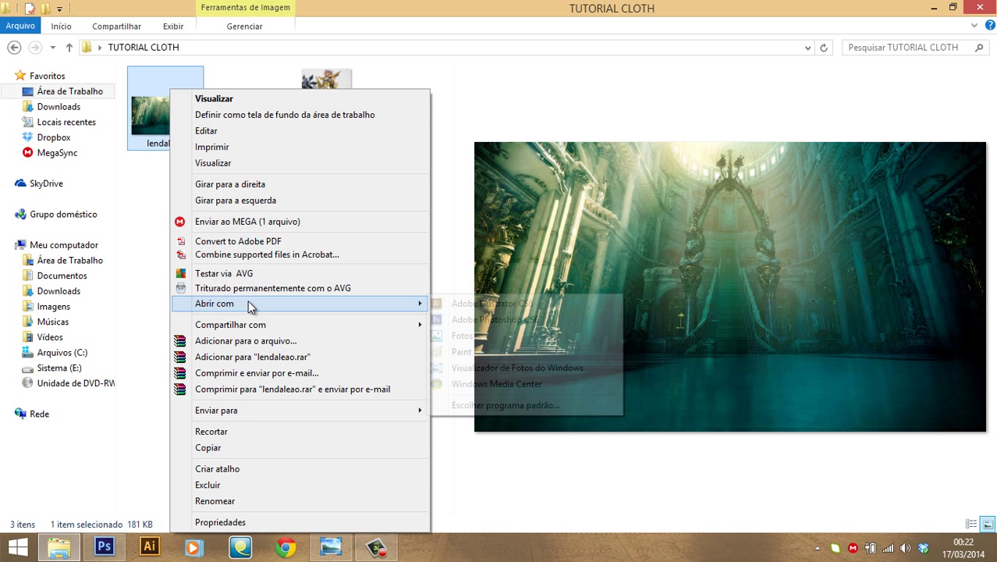
left_click(492, 321)
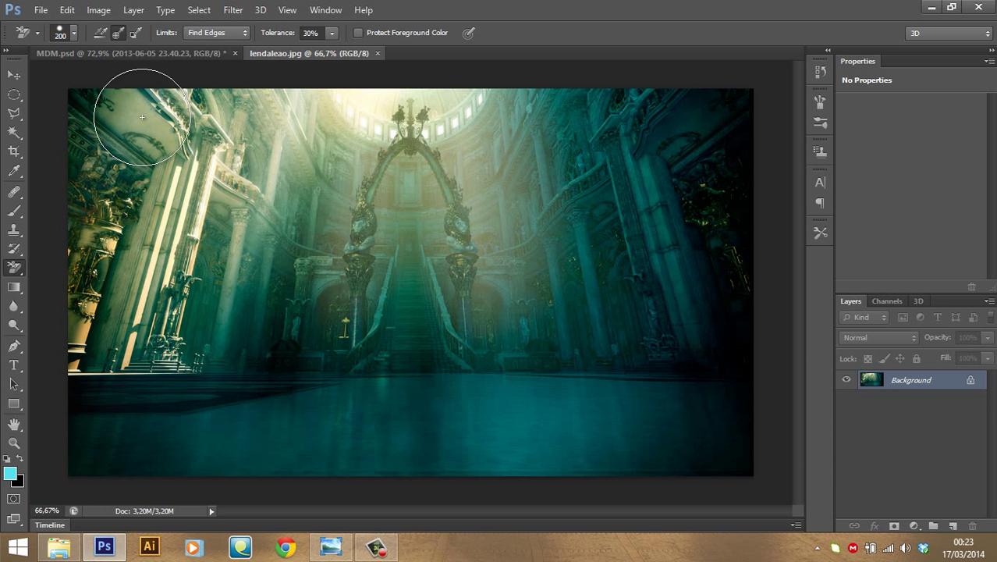
Drag the MDM photo from the TUTORIAL CLOTH folder onto the Photoshop taskbar icon
left_click(192, 54)
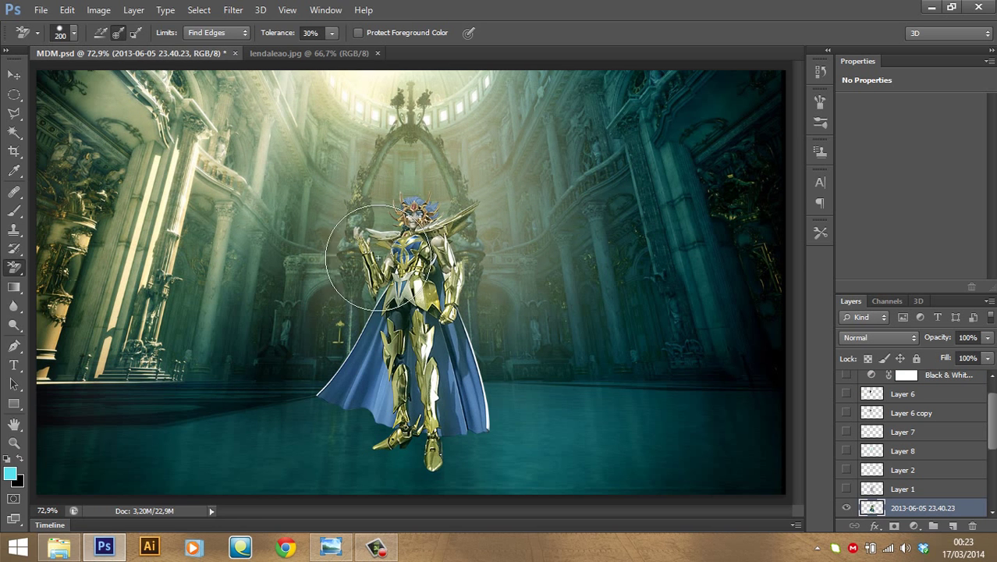
left_click(59, 546)
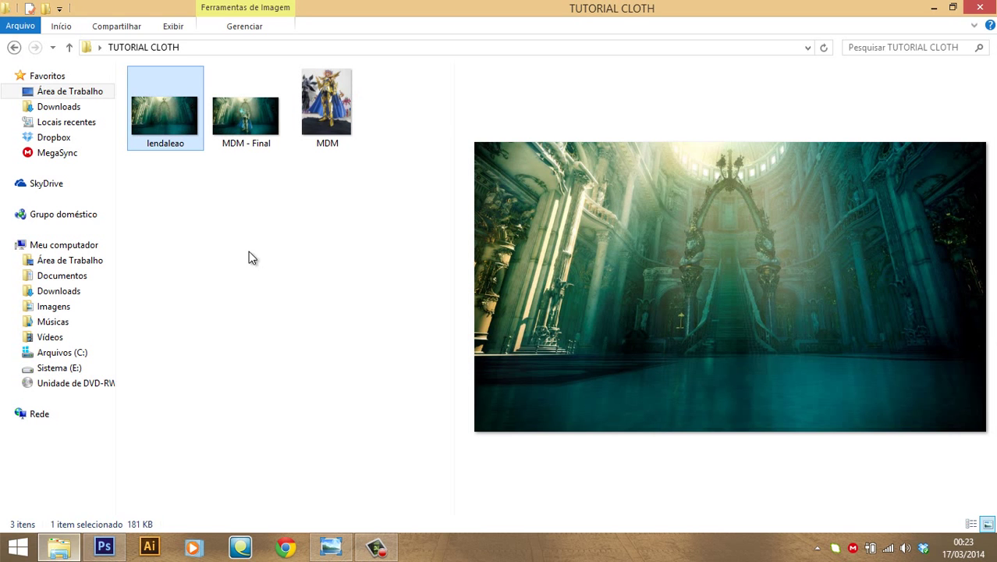
left_click(338, 118)
right_click(338, 119)
left_click(313, 102)
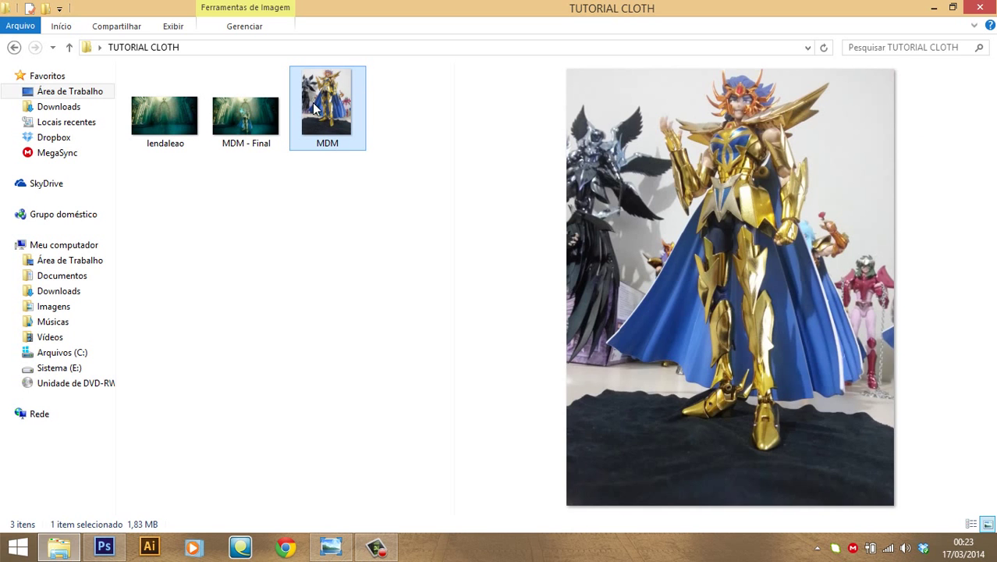
left_click_drag(328, 117, 125, 538)
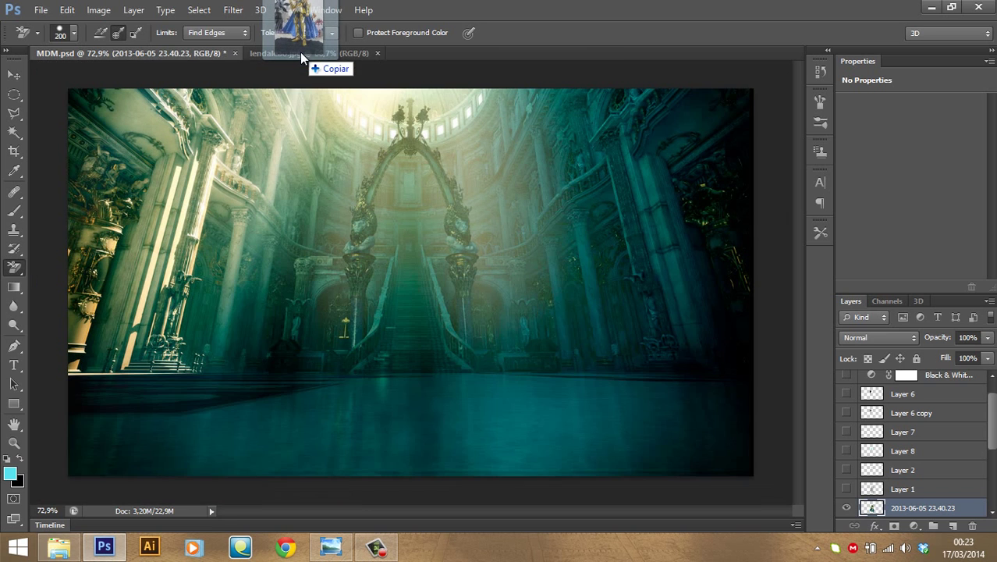
Place the MDM photo on the lendaleao canvas, scaled to about 18.5% and centred low
mouse_move(125, 539)
left_mouse_down()
mouse_move(478, 262)
mouse_move(416, 271)
left_mouse_up()
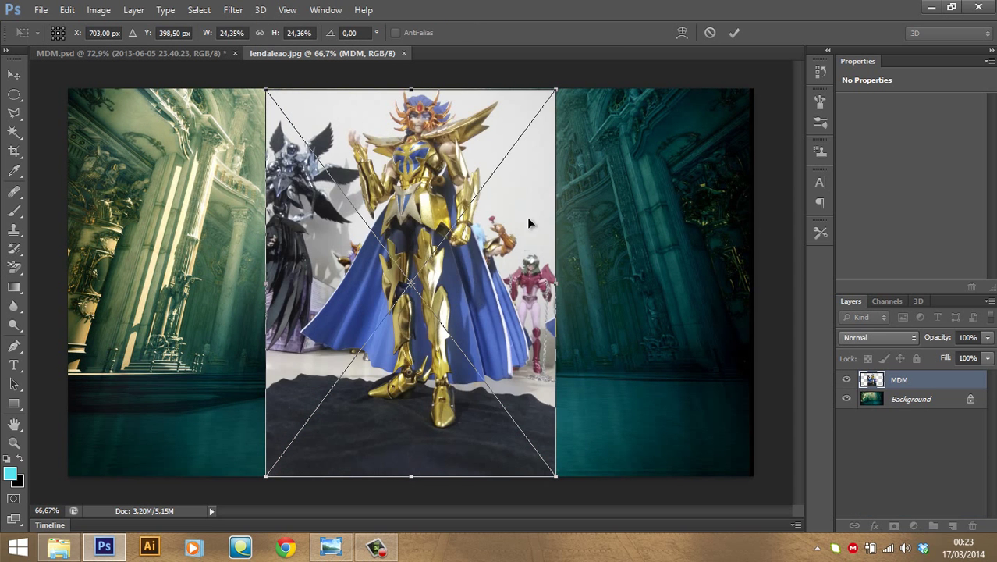
left_click_drag(552, 101, 487, 160)
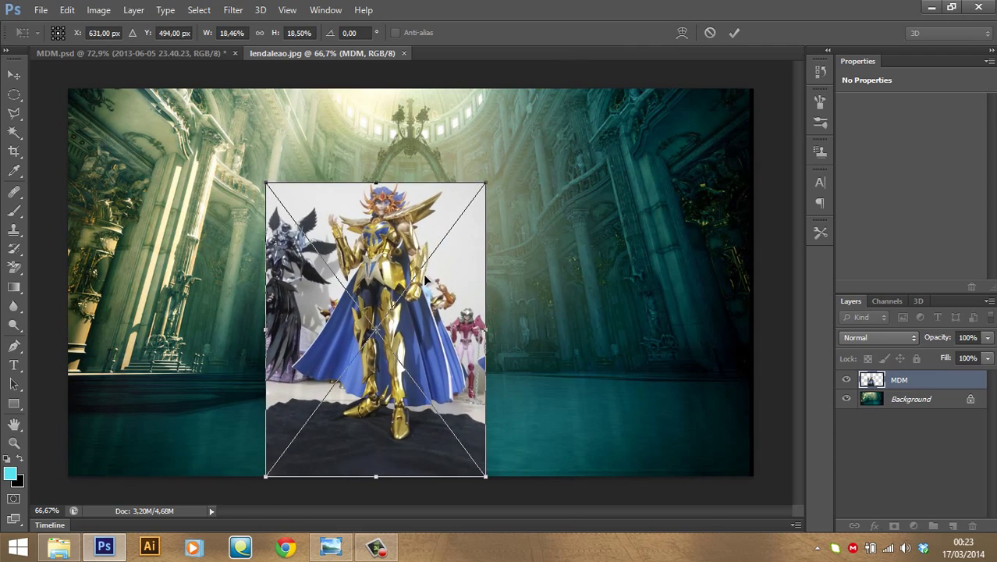
left_click_drag(421, 262, 469, 281)
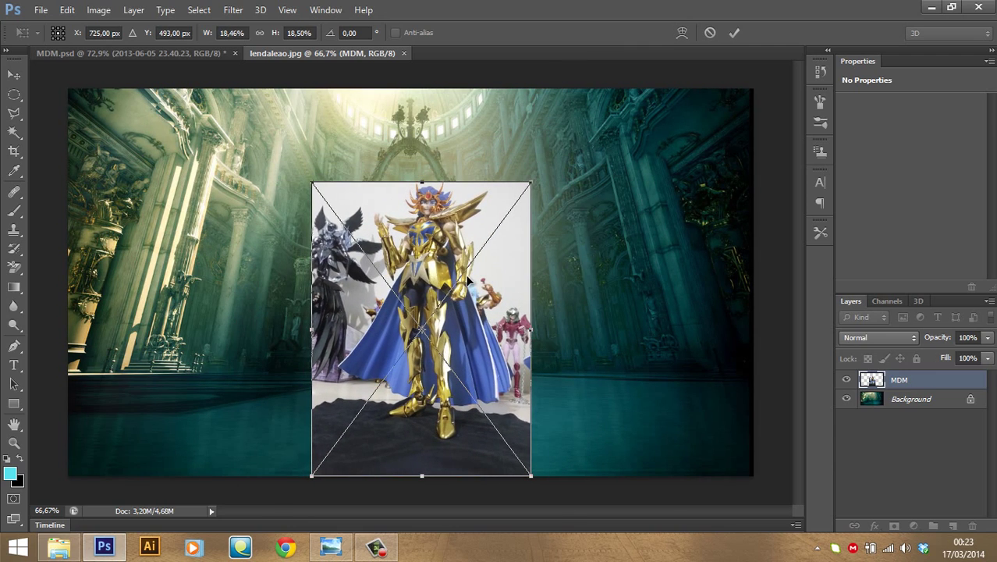
key("Return")
key("e")
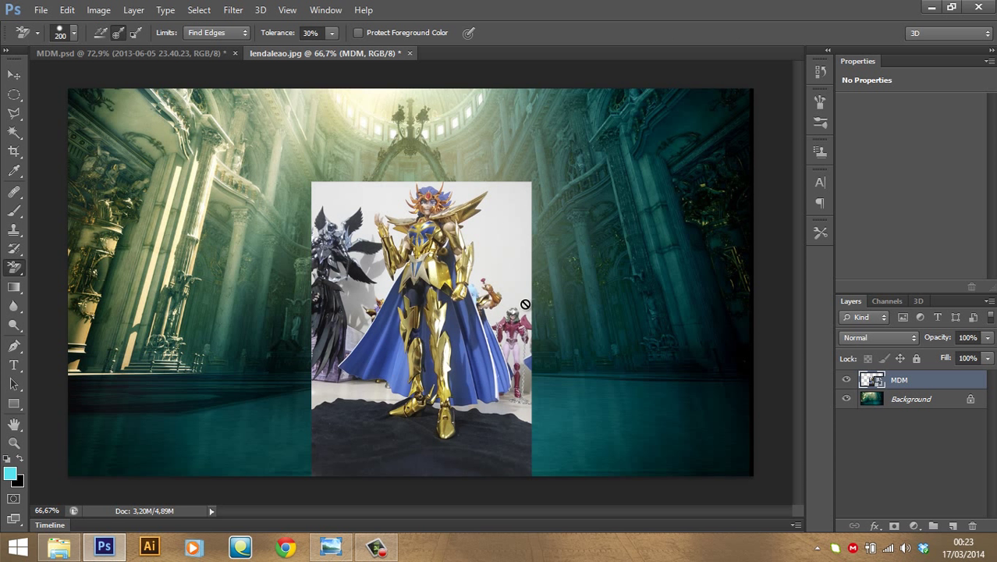
Rasterize the placed MDM layer through its Layers panel context menu
right_click(903, 385)
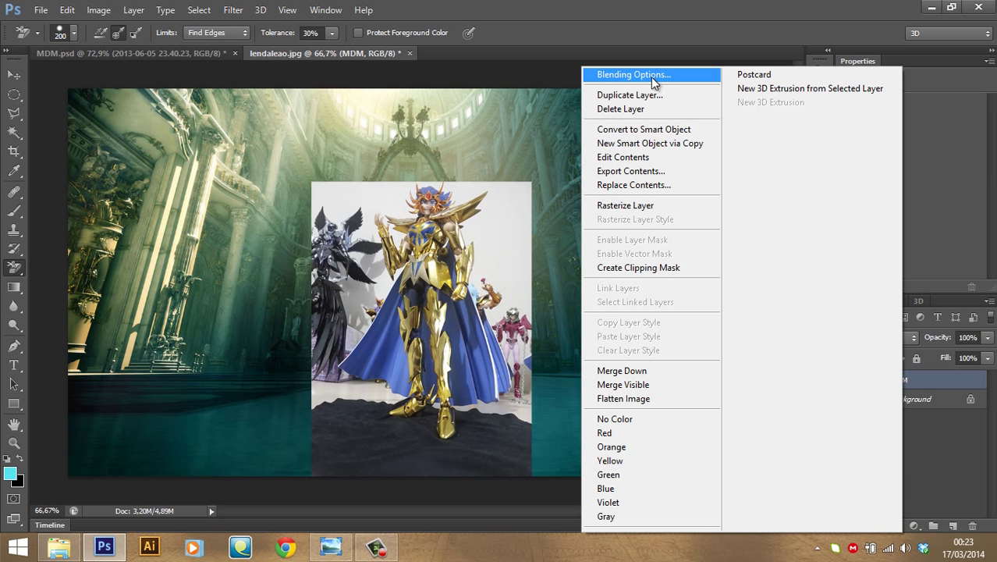
left_click(923, 384)
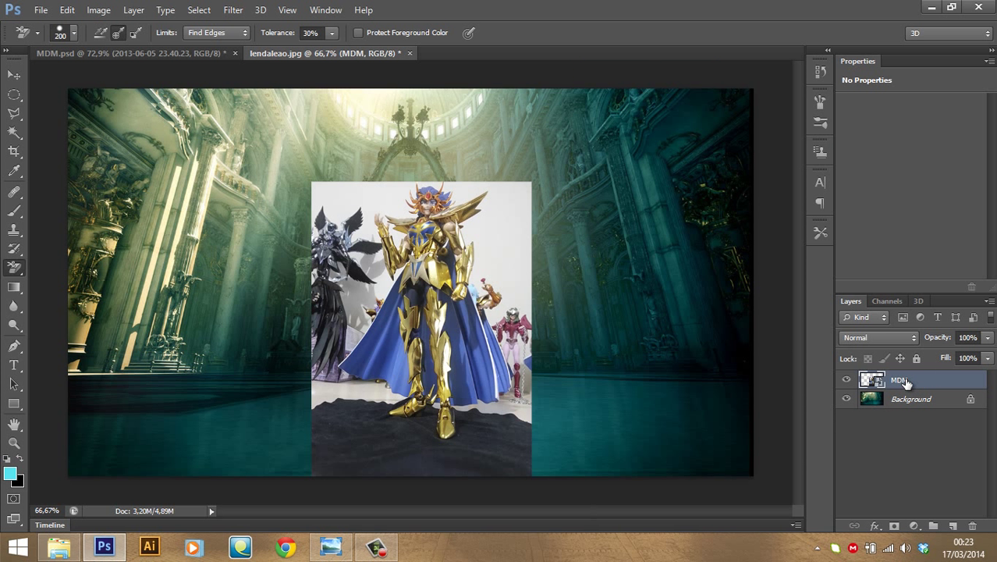
right_click(905, 378)
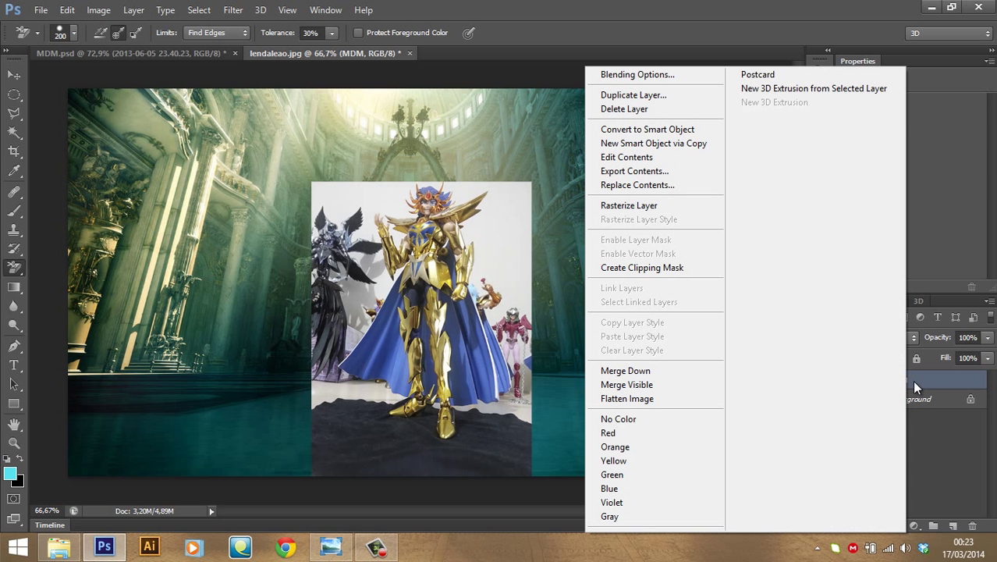
left_click(633, 206)
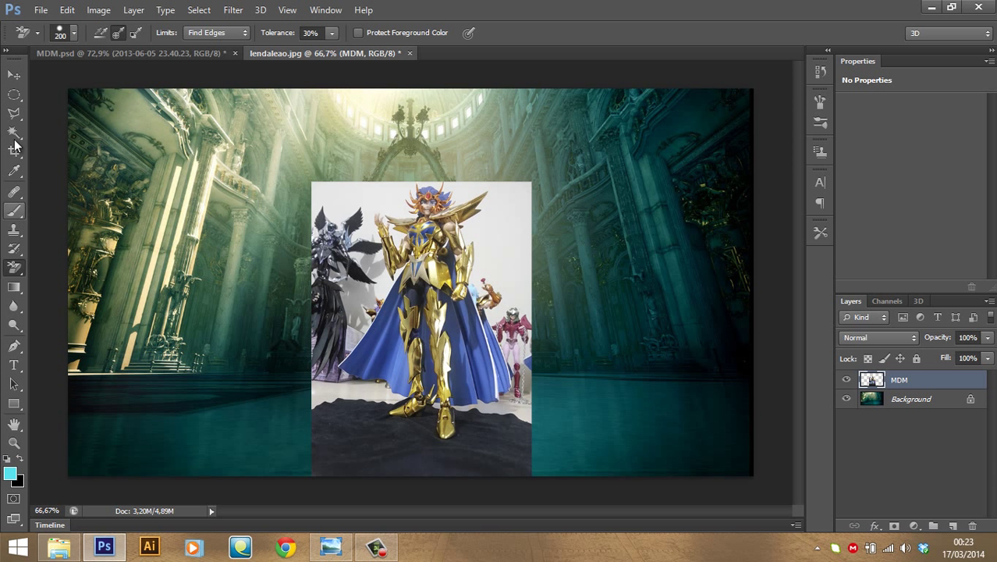
left_click(16, 115)
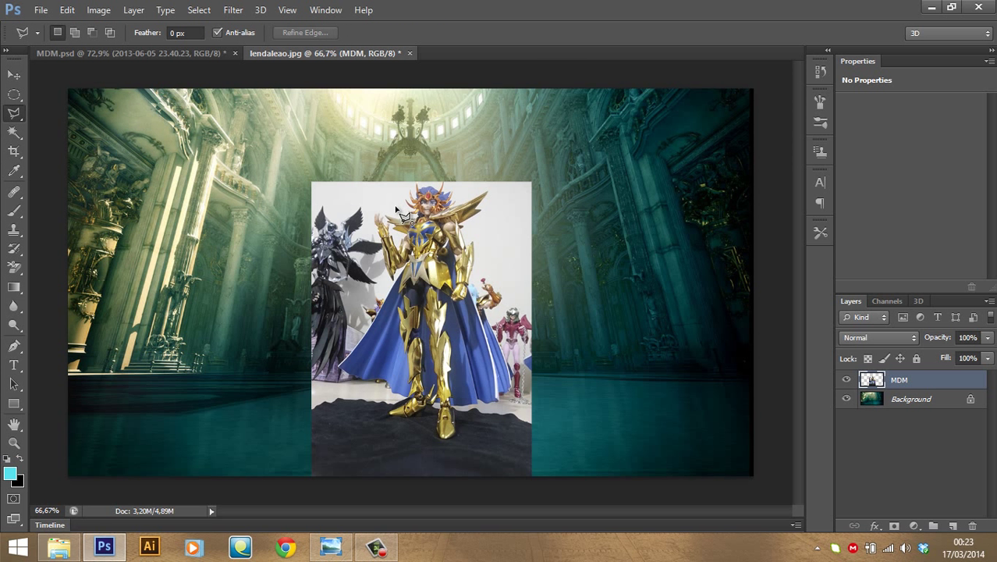
Trace a closed Polygonal Lasso selection around the action figure, boots to head
left_click(369, 206)
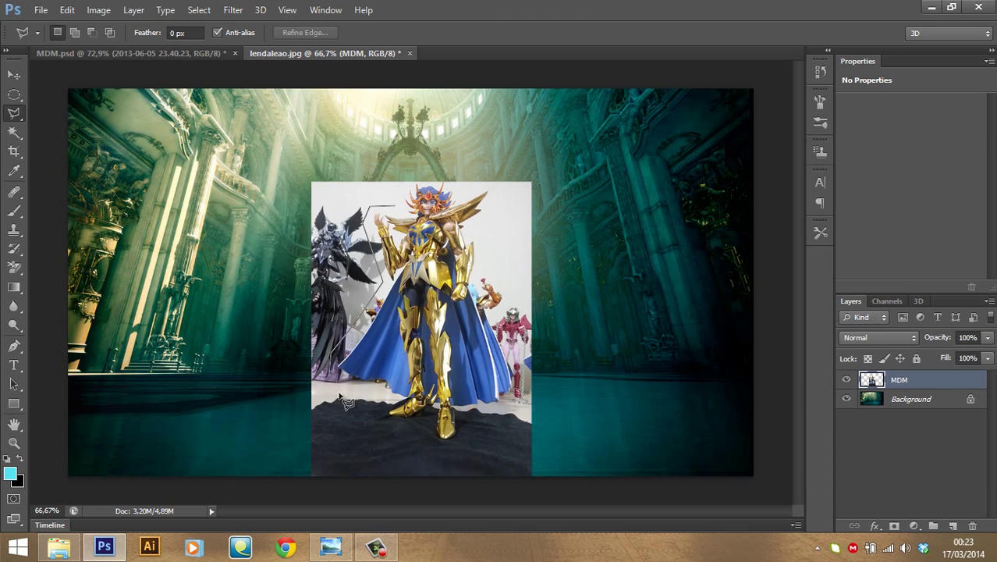
left_click(337, 386)
left_click(373, 412)
left_click(389, 438)
left_click(421, 423)
left_click(434, 455)
left_click(465, 460)
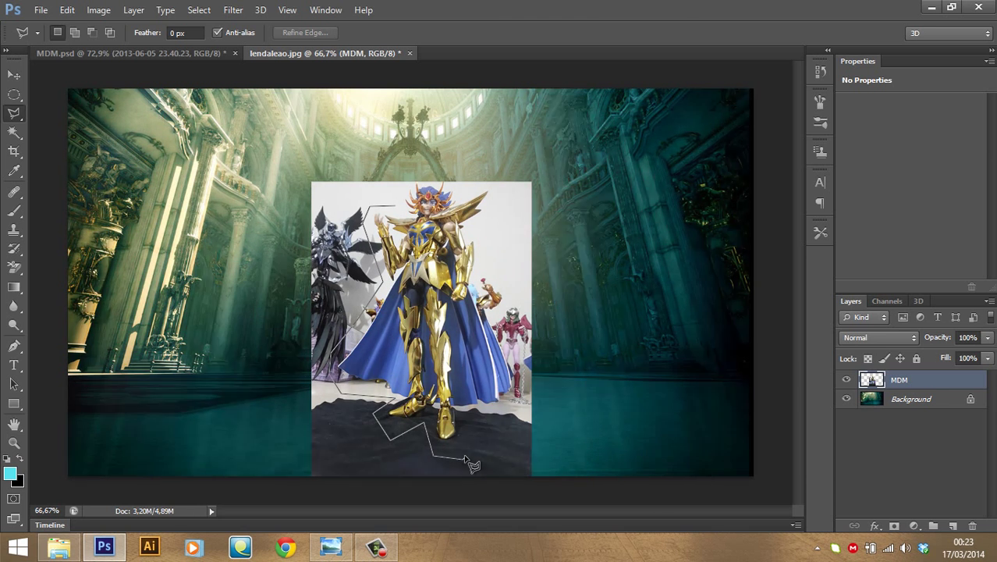
left_click(522, 404)
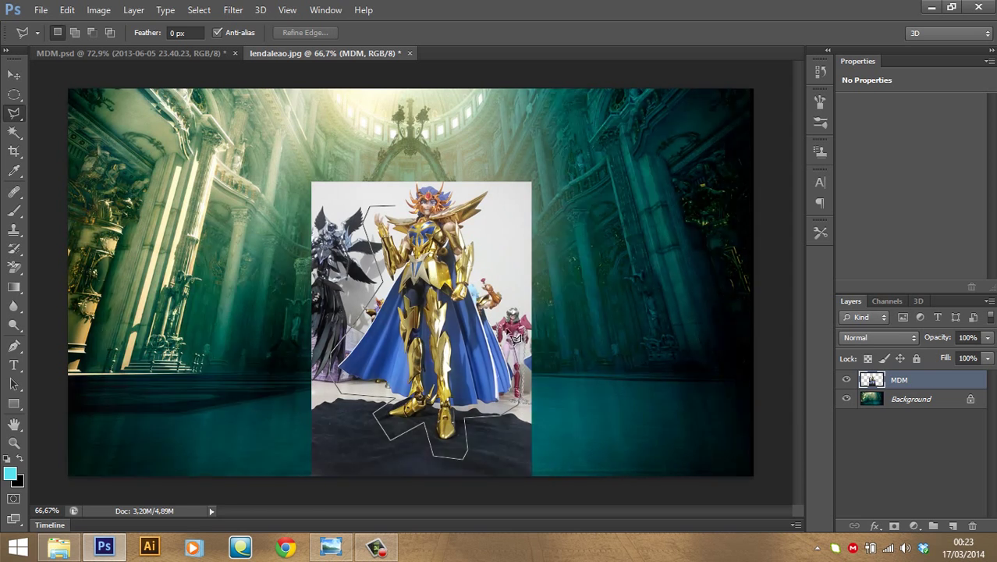
left_click(484, 293)
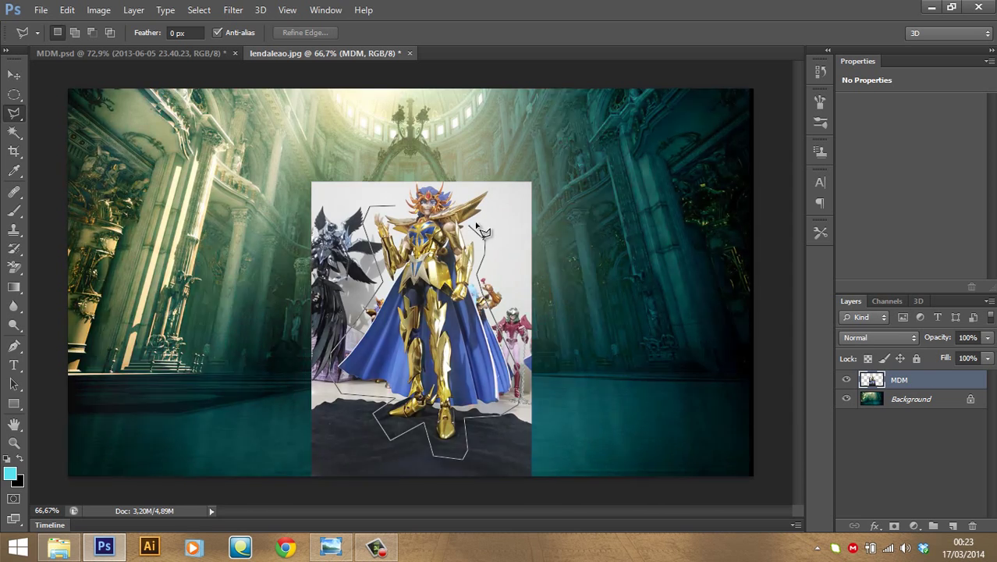
left_click(478, 226)
left_click(497, 190)
left_click(423, 168)
left_click(398, 180)
left_click(384, 223)
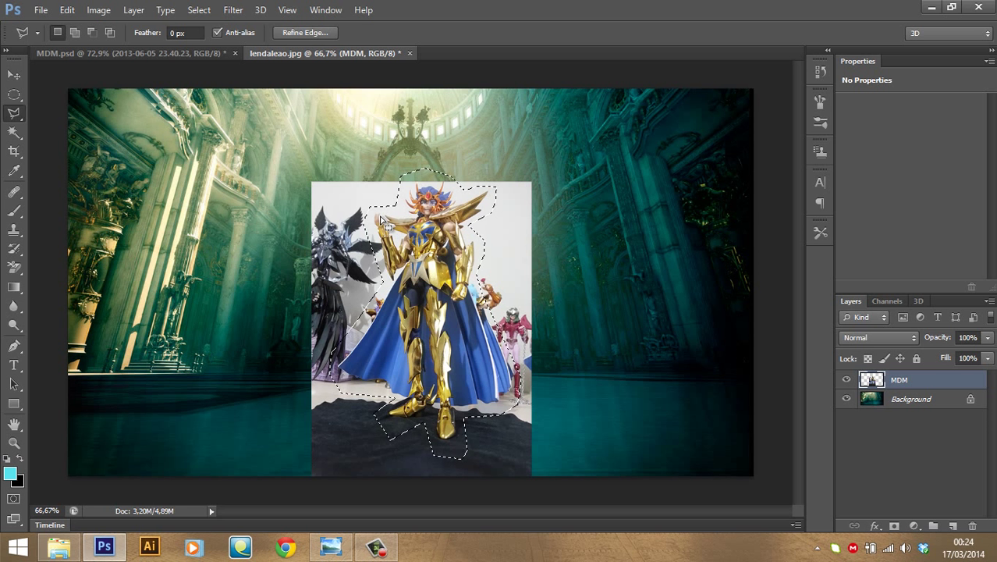
Delete everything outside the figure using an inverted selection, then deselect
key("Delete")
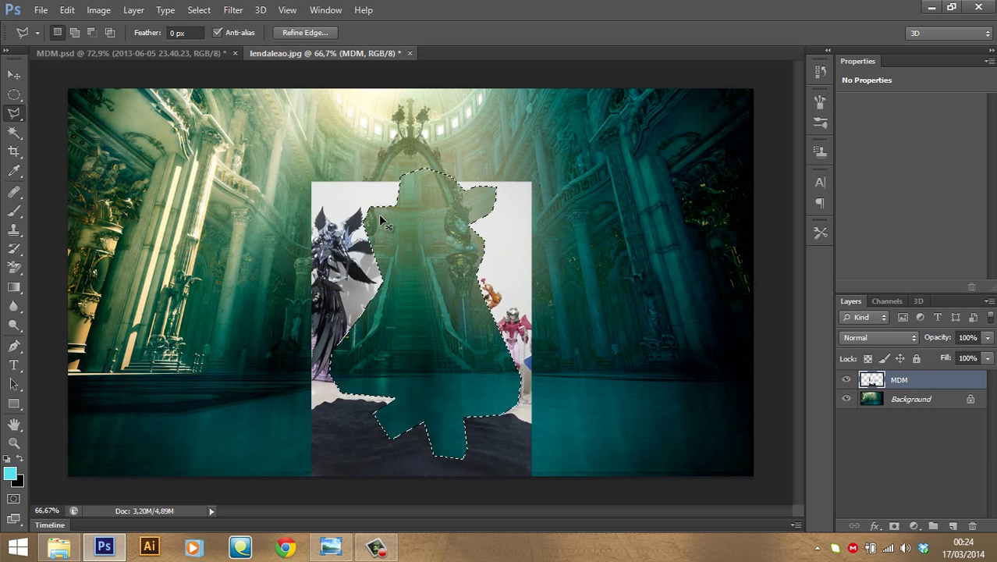
key("ctrl+z")
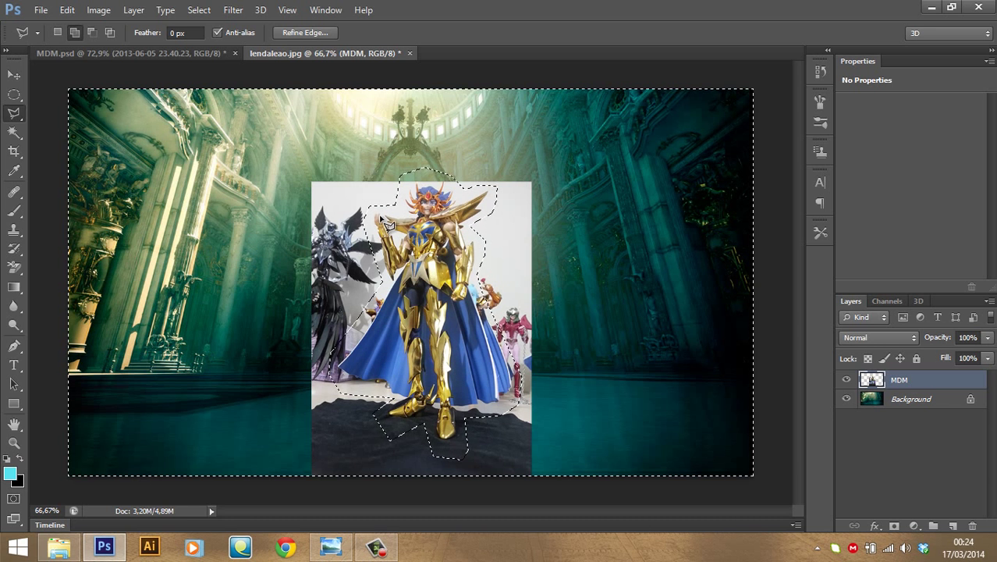
key("ctrl+shift+i")
key("Delete")
key("ctrl+d")
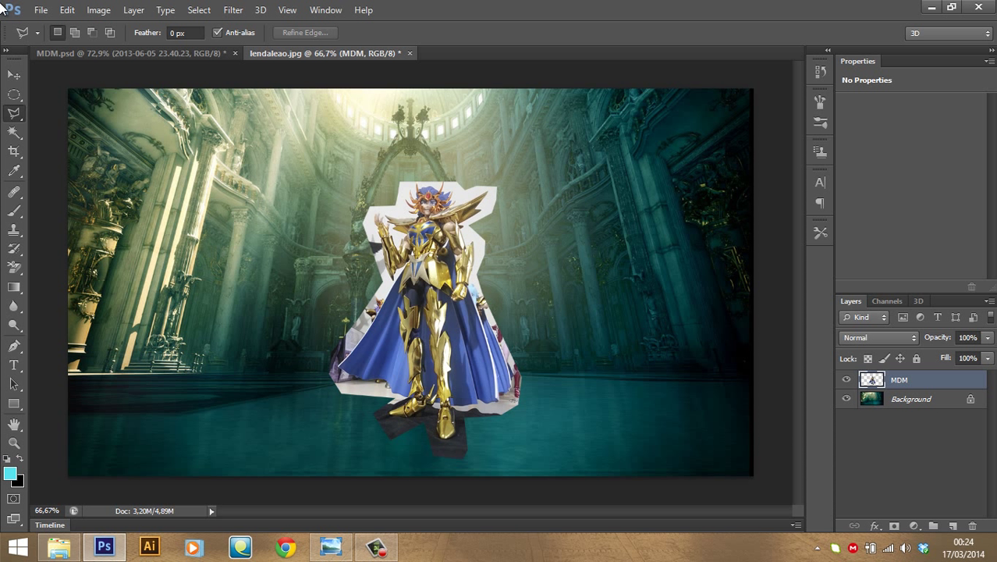
Create a Color Balance 1 adjustment layer from the Layers panel, directly above MDM
left_click(14, 74)
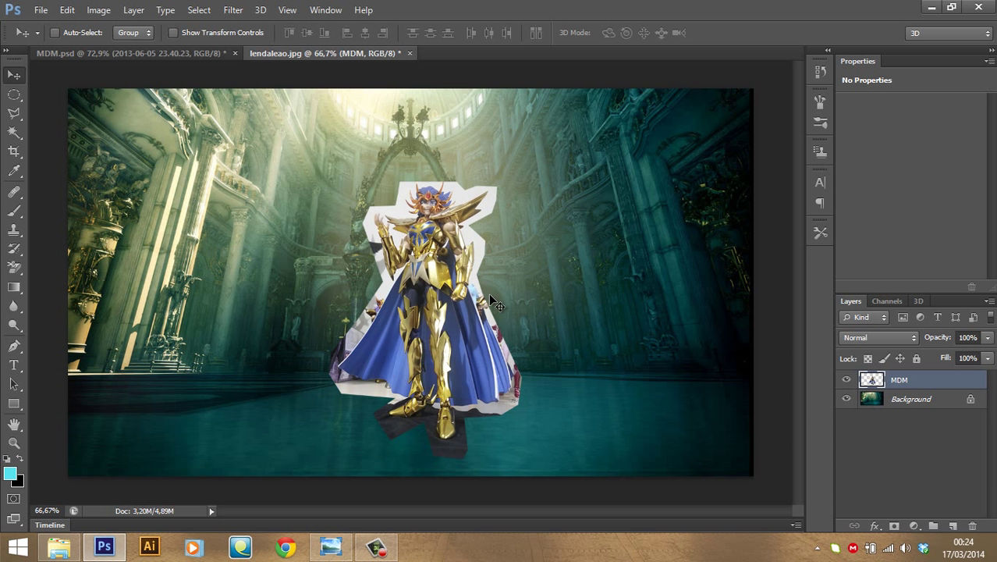
left_click(915, 526)
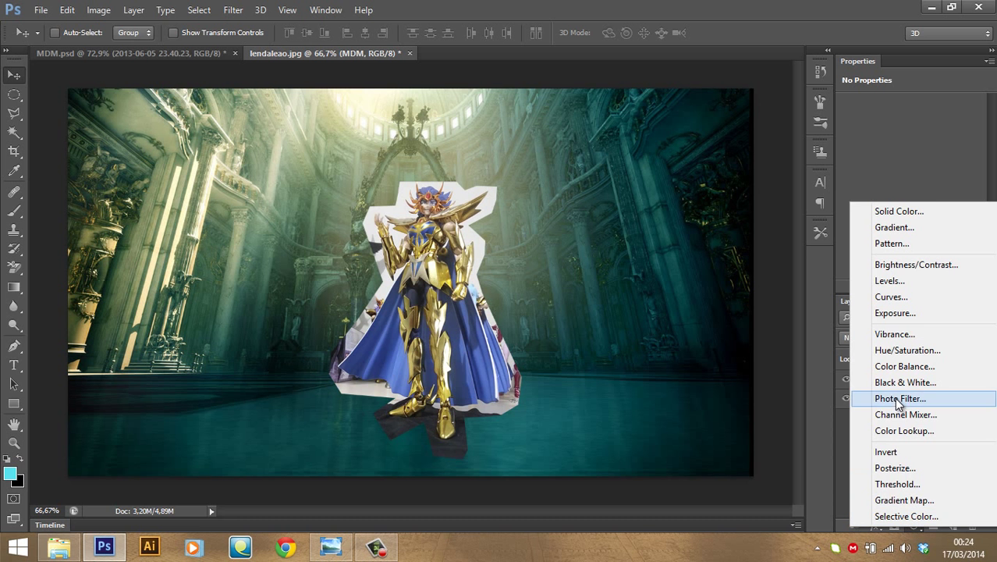
left_click(896, 366)
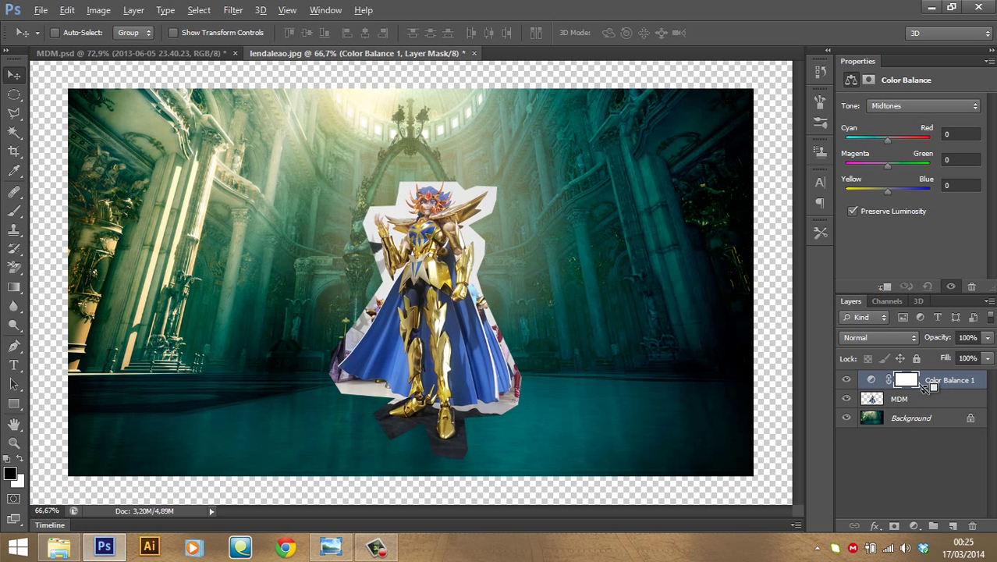
Clip Color Balance 1 to the MDM layer and begin shifting midtones toward cyan
left_click(925, 388, "alt")
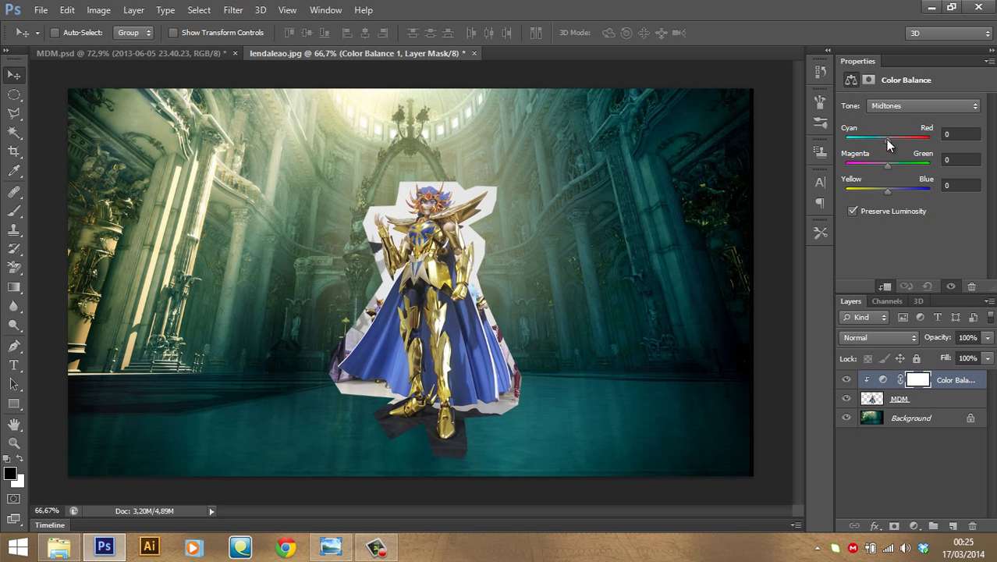
left_click_drag(878, 146, 871, 151)
left_click(870, 139)
key("ctrl+plus")
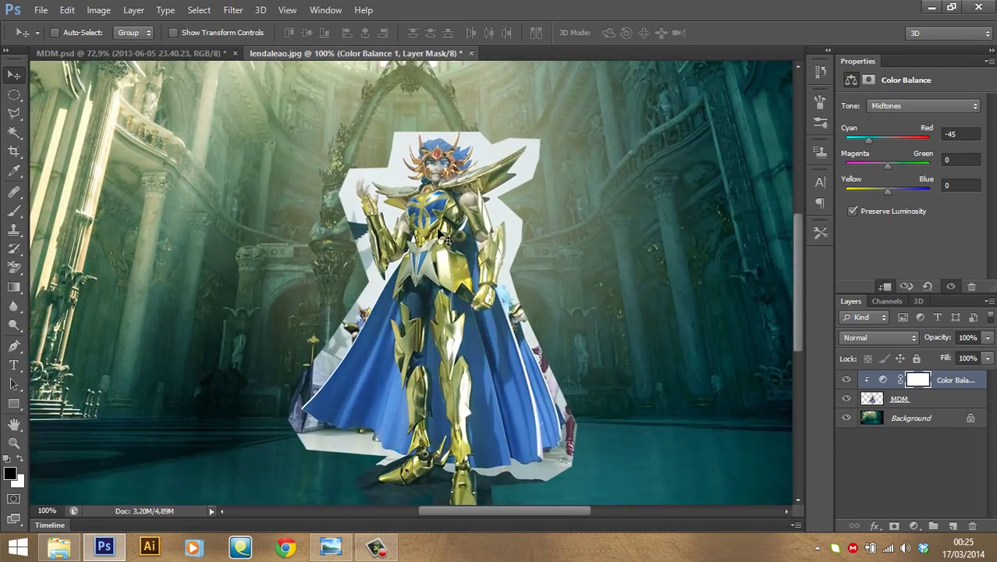
key("ctrl+plus")
key("ctrl+minus")
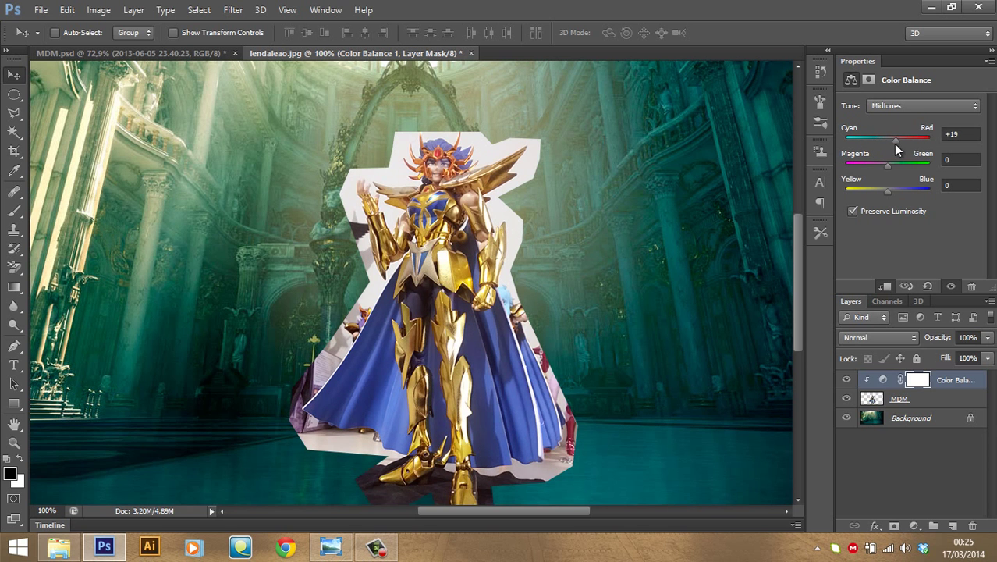
Set the midtones to cyan-red -71, magenta-green +26, yellow-blue +12
left_click_drag(872, 141, 866, 141)
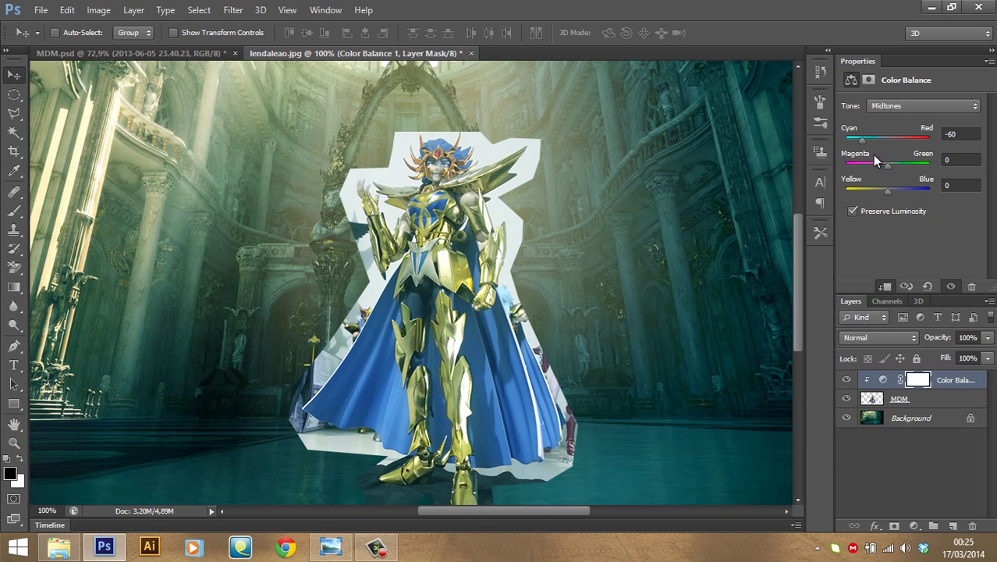
left_click_drag(887, 165, 893, 165)
left_click_drag(888, 191, 898, 187)
key("ctrl+minus")
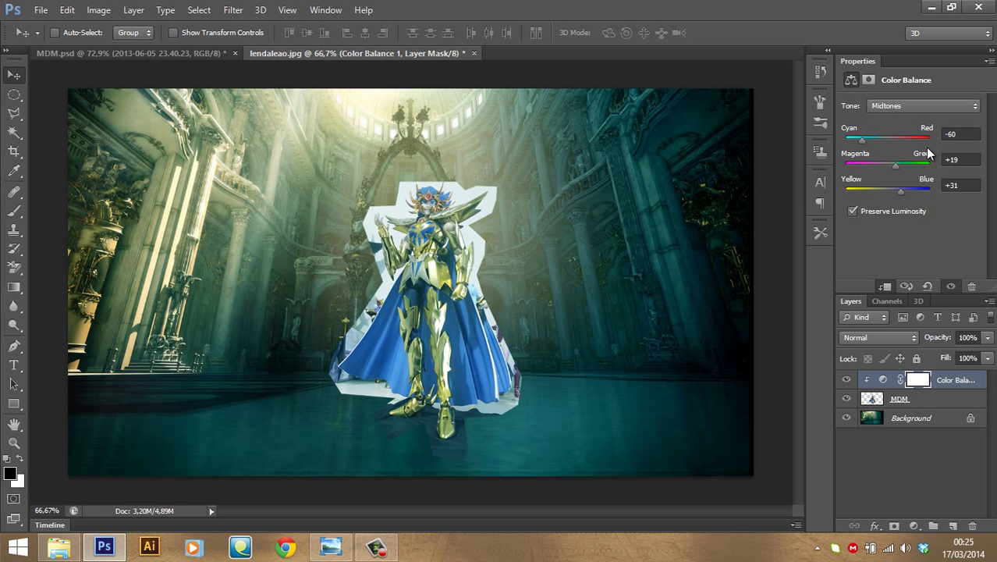
left_click_drag(902, 192, 894, 193)
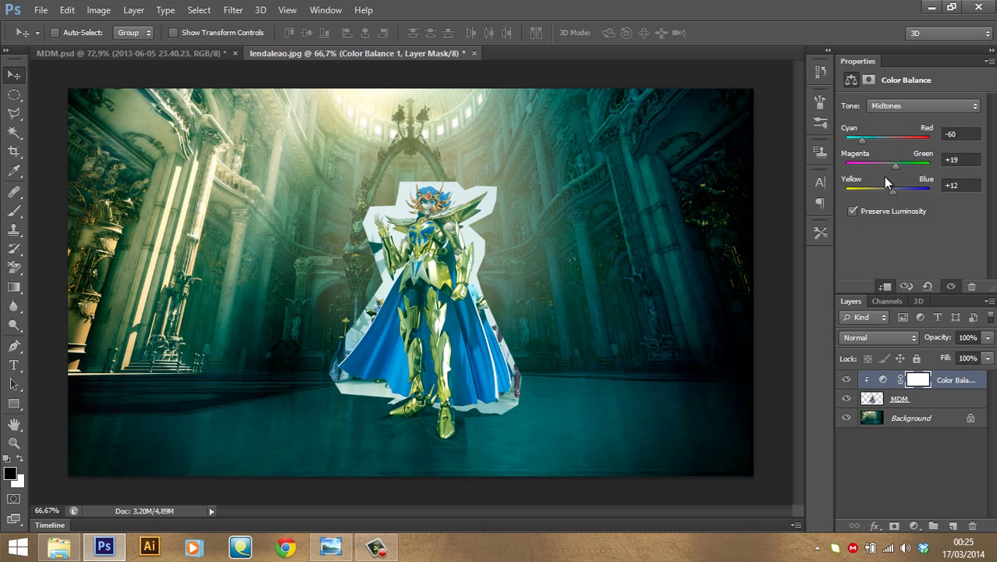
left_click_drag(861, 144, 898, 165)
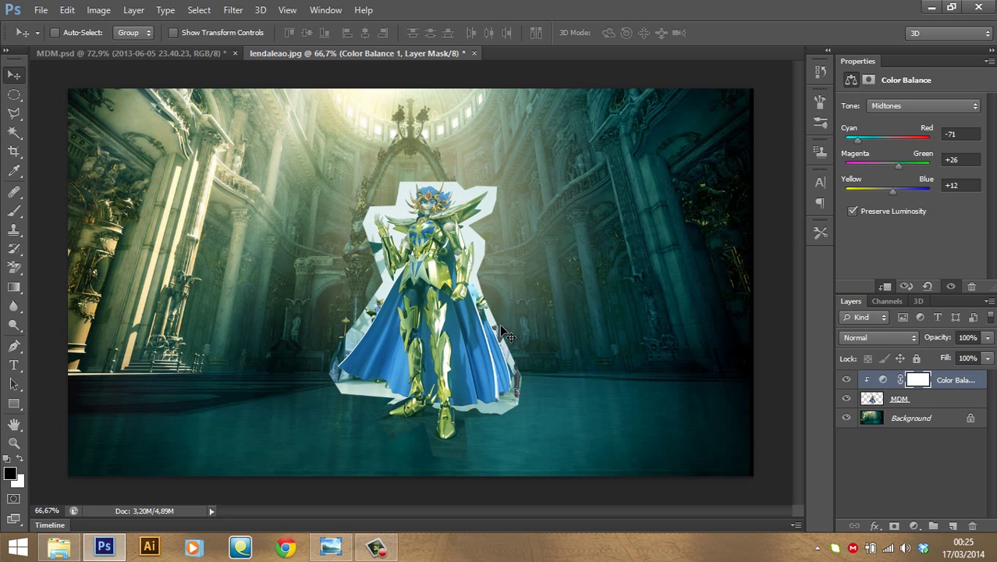
Check the MDM.psd composite for reference, then select the MDM layer in lendaleao.jpg
left_click(162, 50)
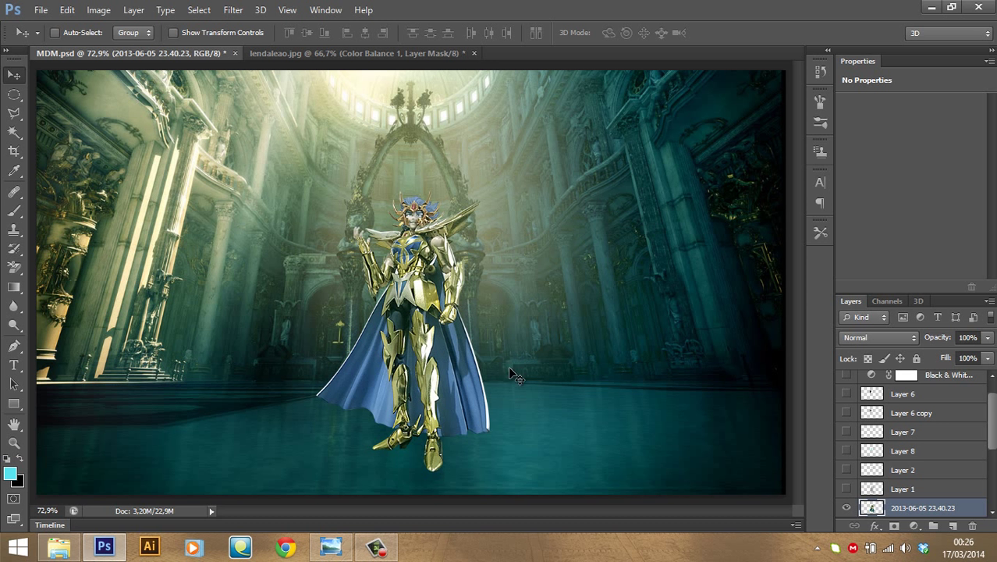
left_click(331, 52)
left_click(917, 401)
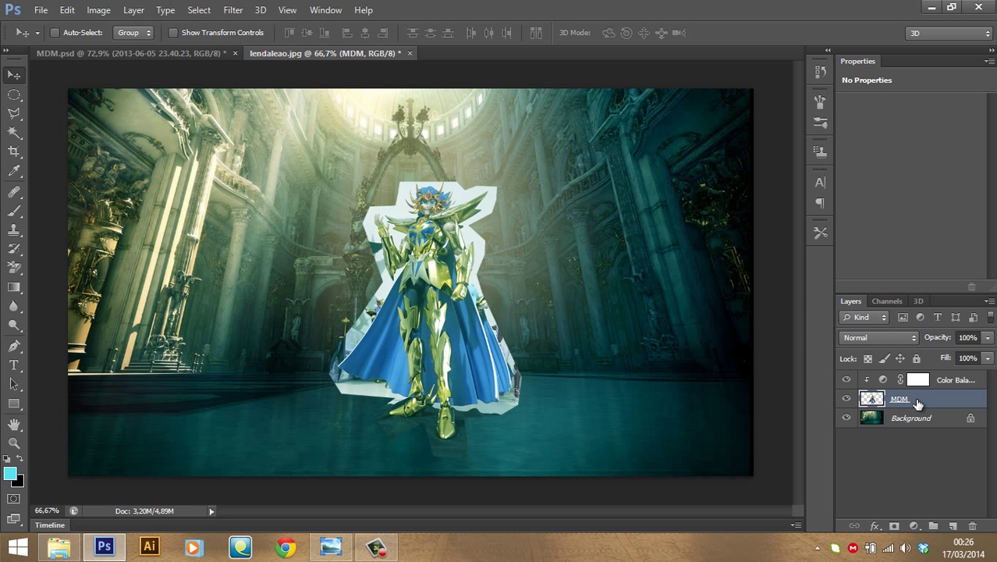
Apply Levels to the MDM layer with input black point 24 and white point 242
left_click(98, 11)
mouse_move(120, 47)
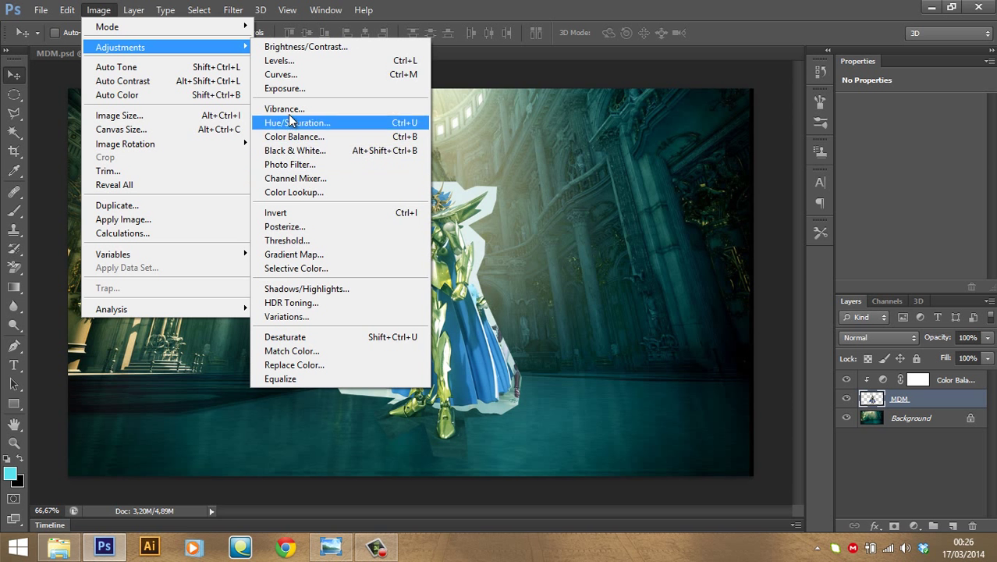
left_click(281, 60)
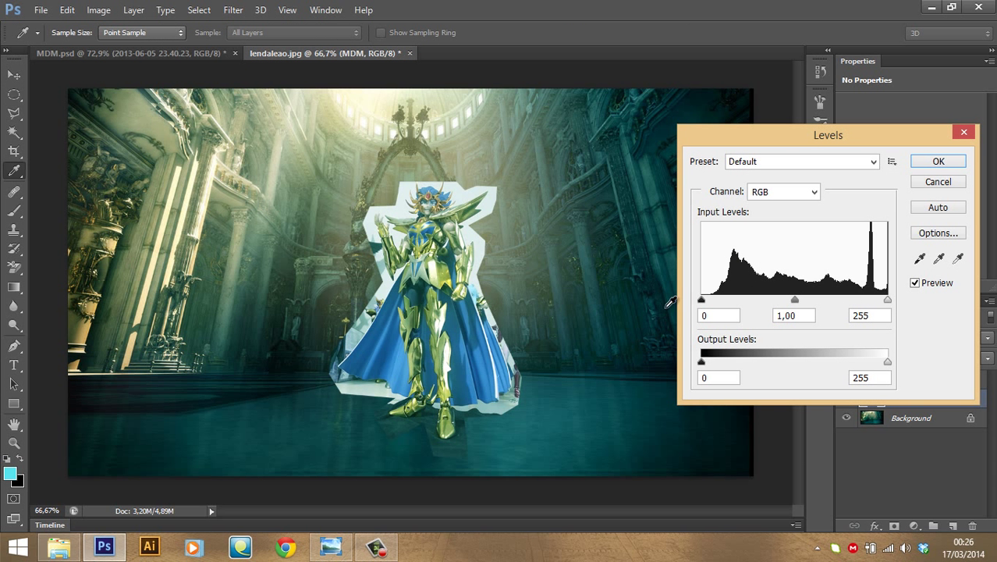
left_click_drag(702, 300, 720, 303)
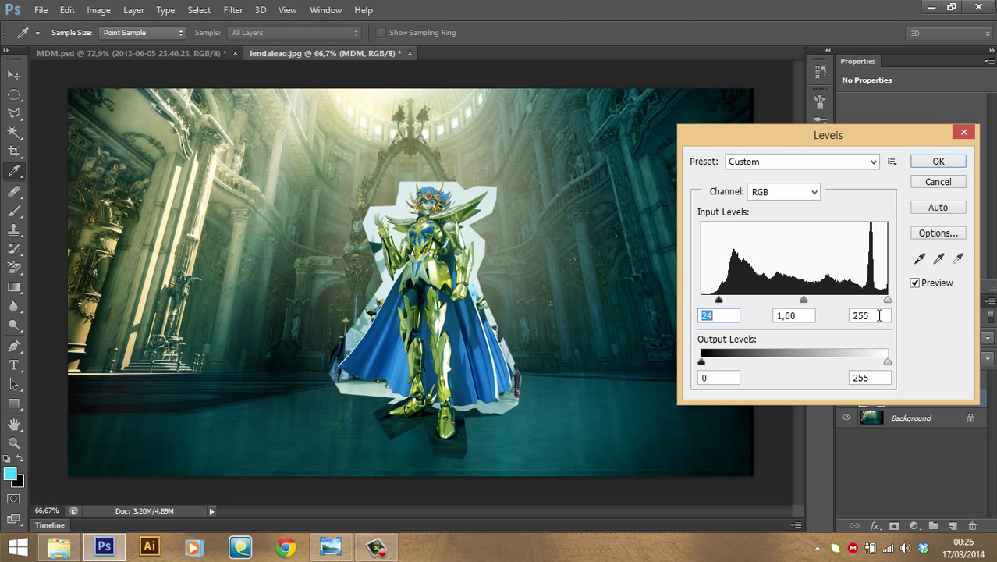
left_click_drag(887, 301, 879, 301)
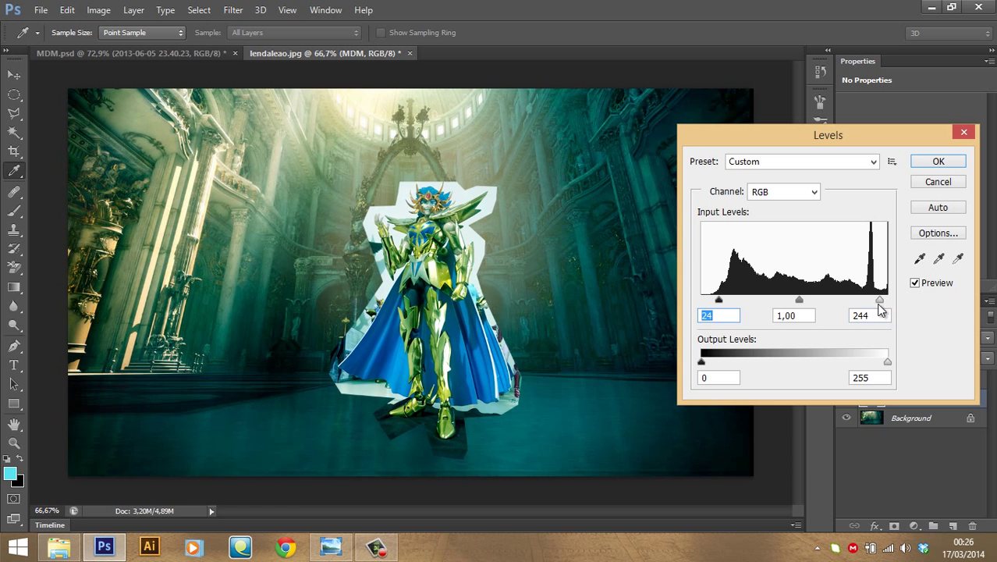
left_click(938, 161)
left_click(232, 10)
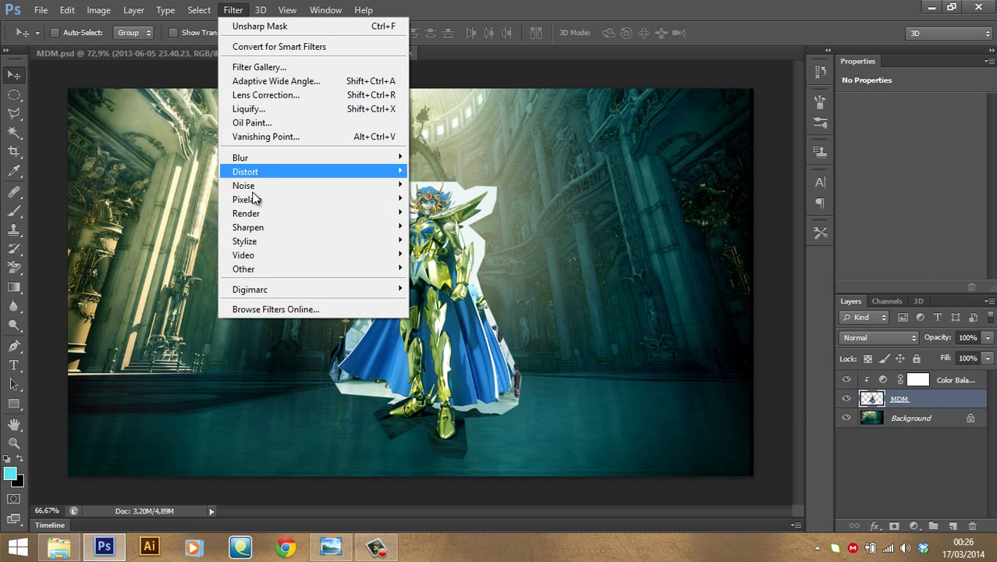
Apply Unsharp Mask to the figure: amount 130%, radius 1.0 pixels, threshold 0
mouse_move(248, 227)
left_click(445, 282)
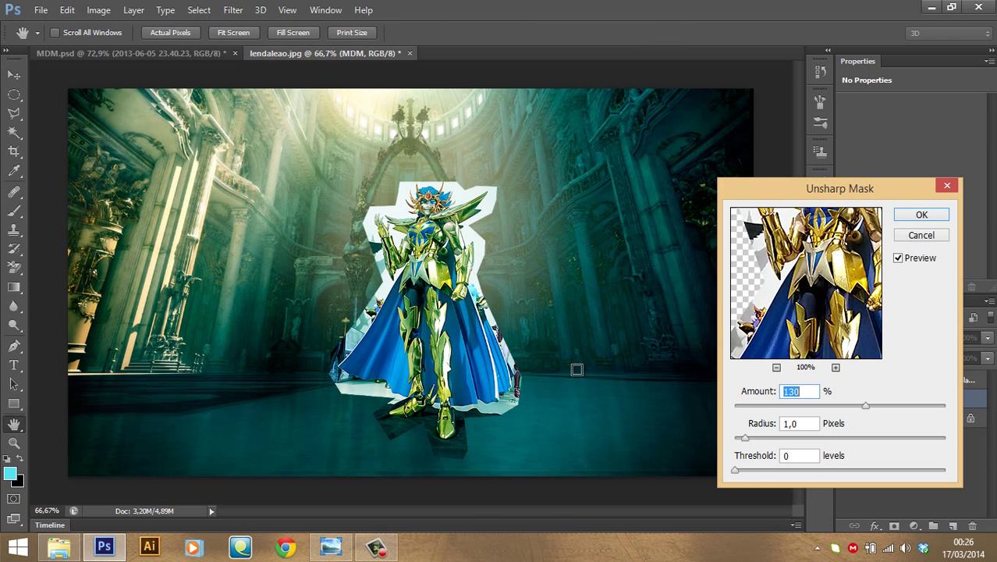
left_click(439, 211)
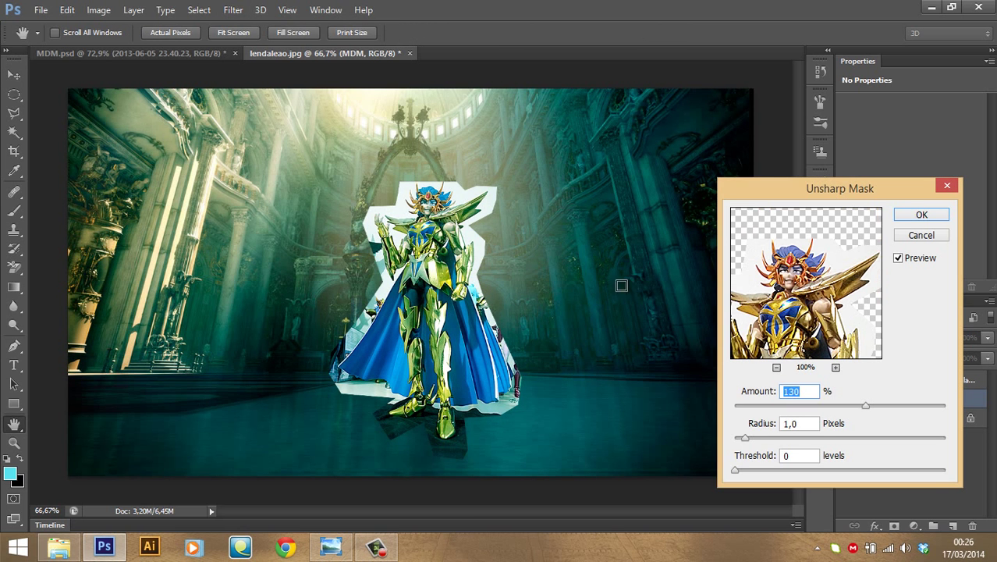
left_click_drag(822, 295, 808, 261)
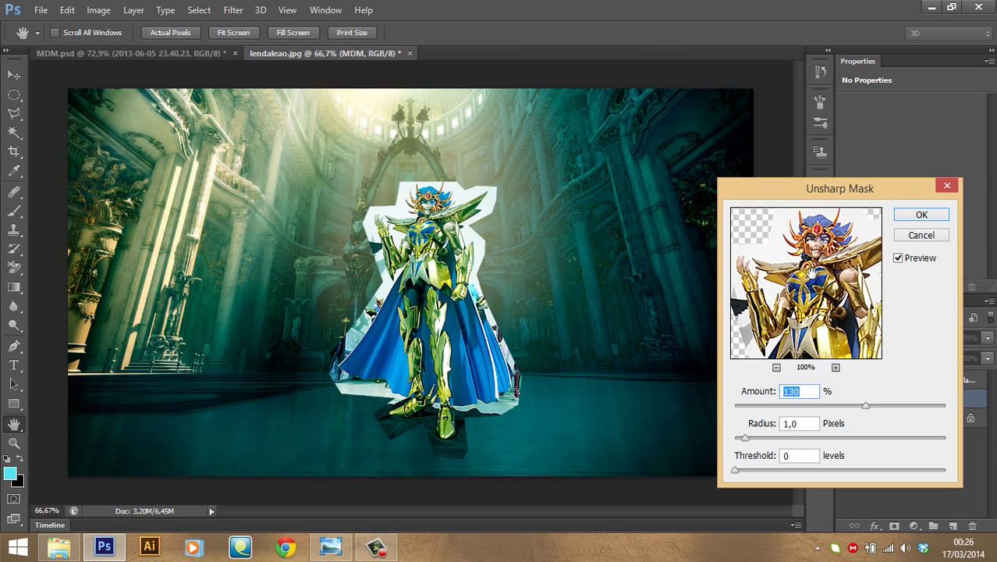
left_click_drag(827, 295, 790, 259)
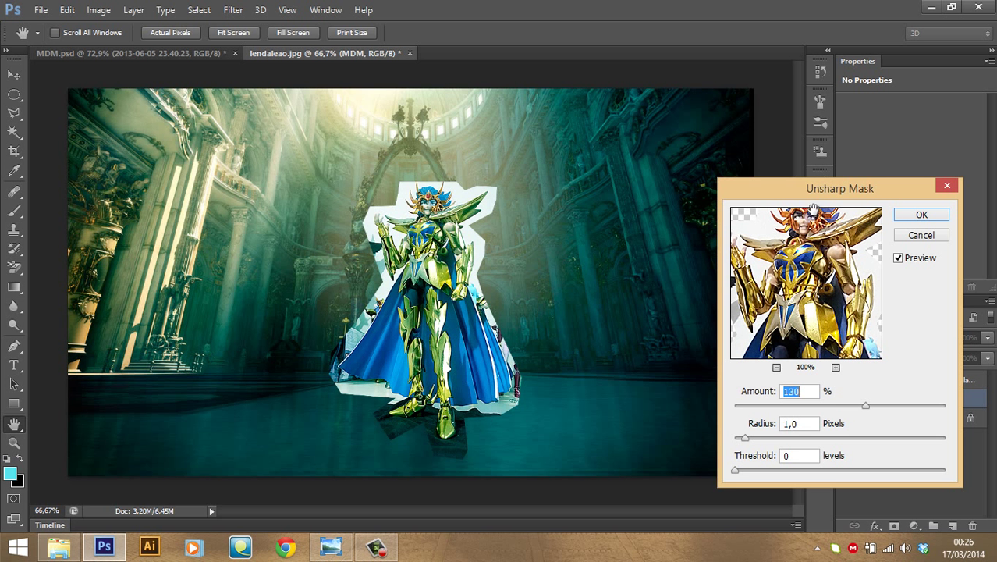
left_click_drag(743, 187, 572, 149)
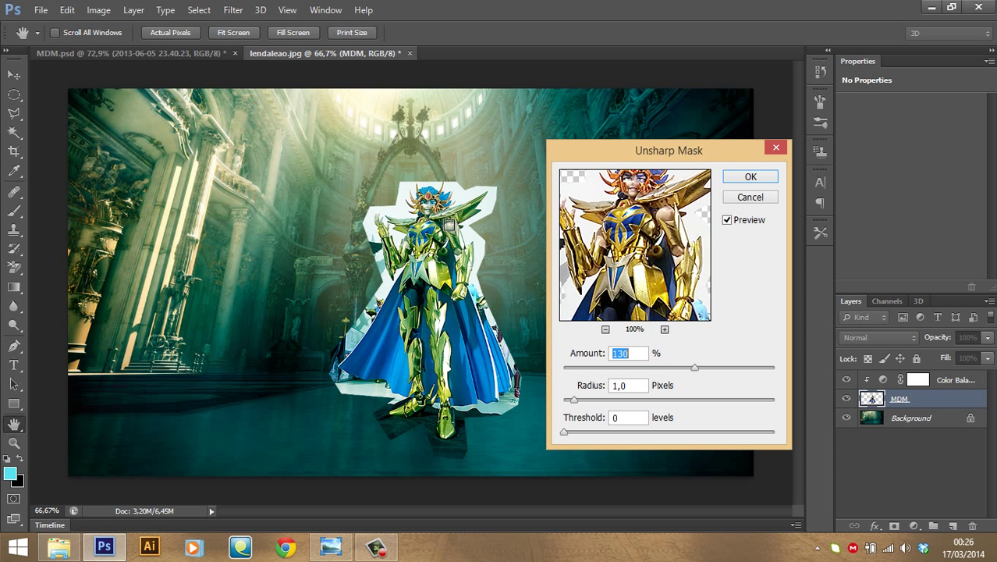
left_click(747, 178)
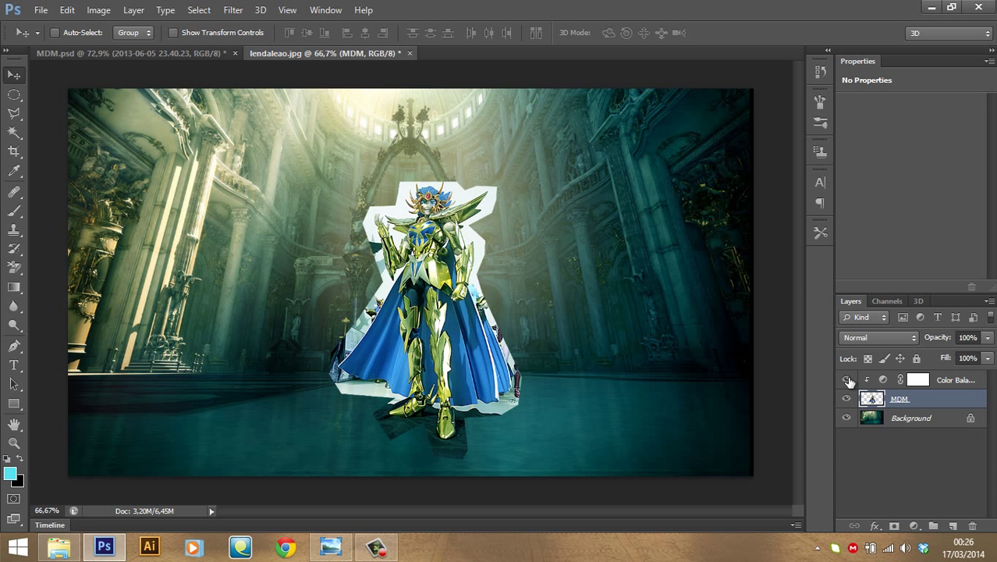
Compare Color Balance 1 on and off, then set cyan-red -26 and magenta-green +45
left_click(848, 379)
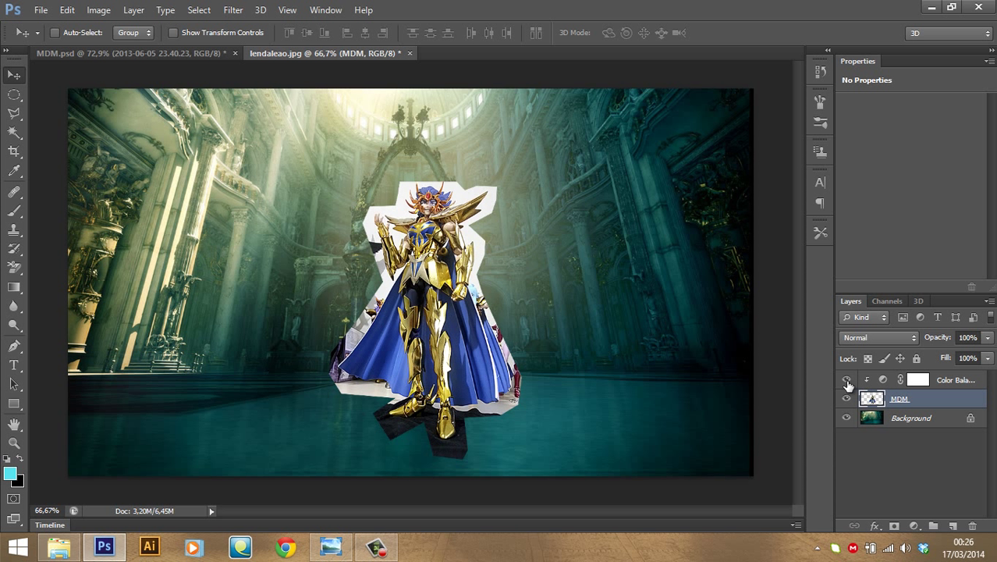
left_click(847, 380)
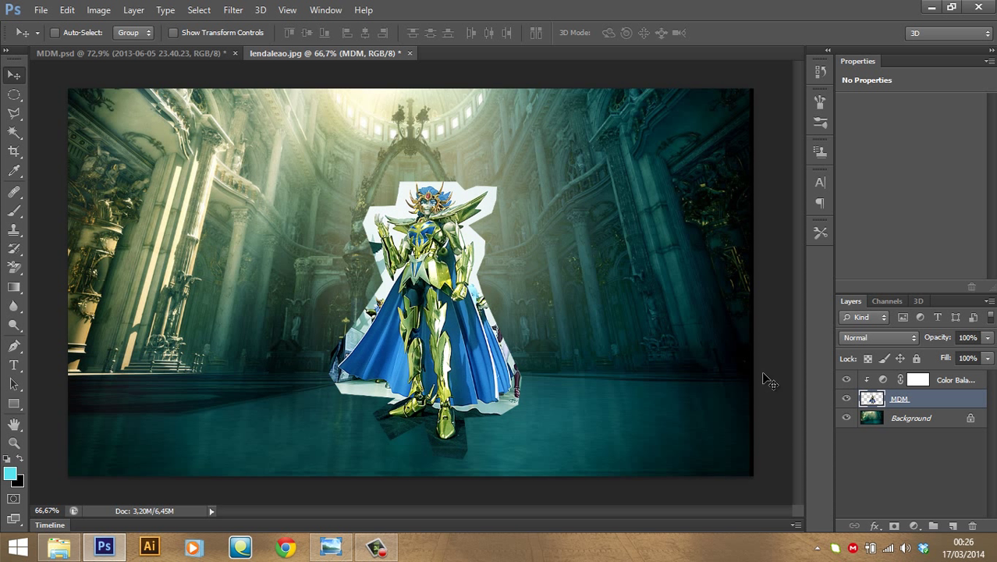
left_click(915, 382)
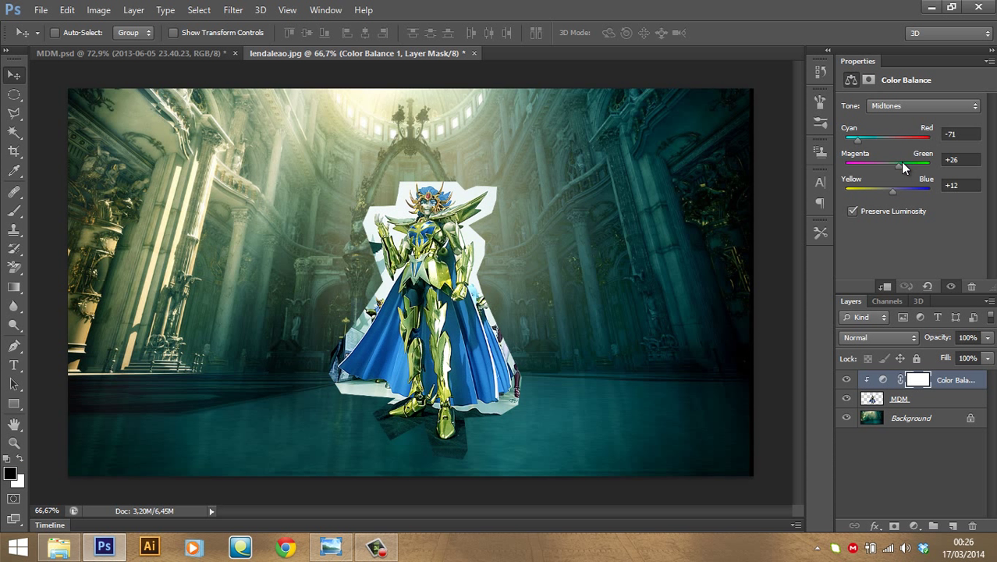
left_click_drag(902, 164, 907, 164)
Close lendaleao.jpg without saving and scroll through the Layers panel
left_click(474, 52)
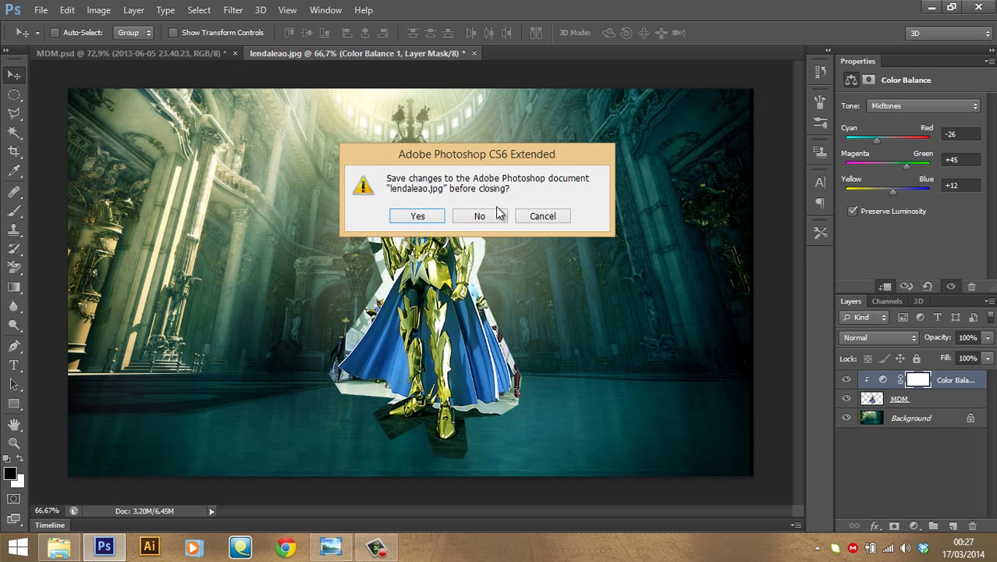
left_click(495, 217)
scroll(962, 467, "down", 2)
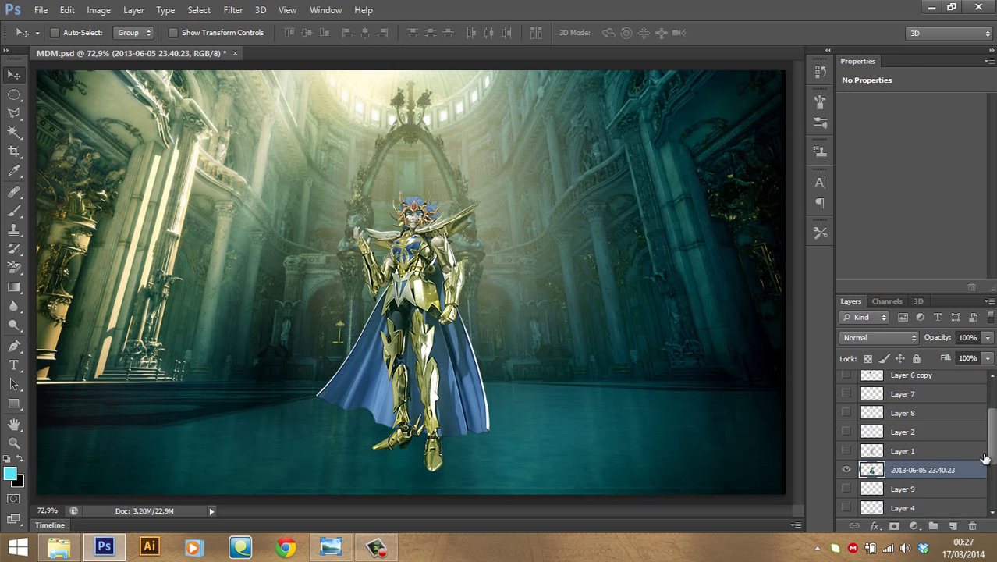
scroll(937, 441, "down", 5)
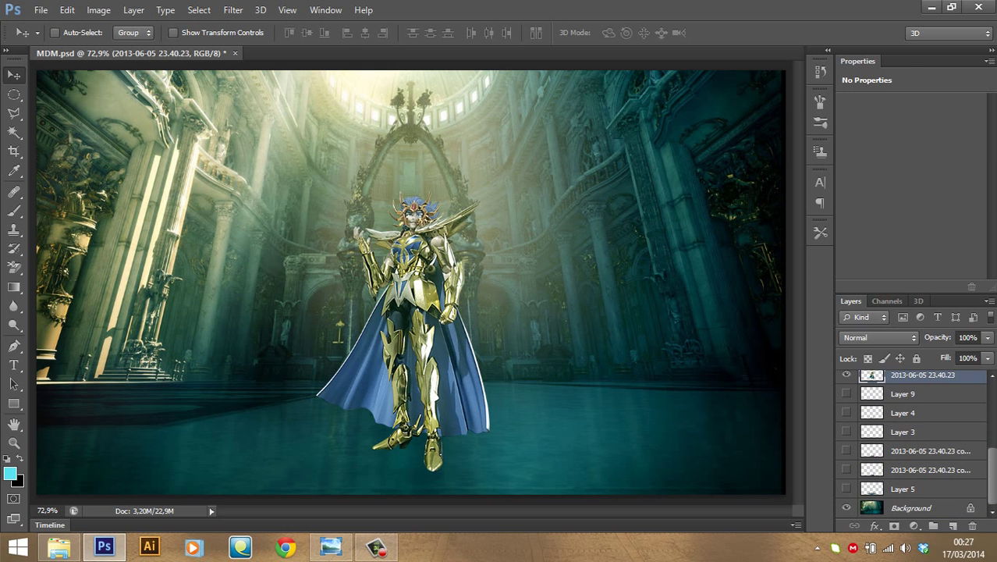
scroll(921, 441, "up", 3)
scroll(913, 442, "down", 1)
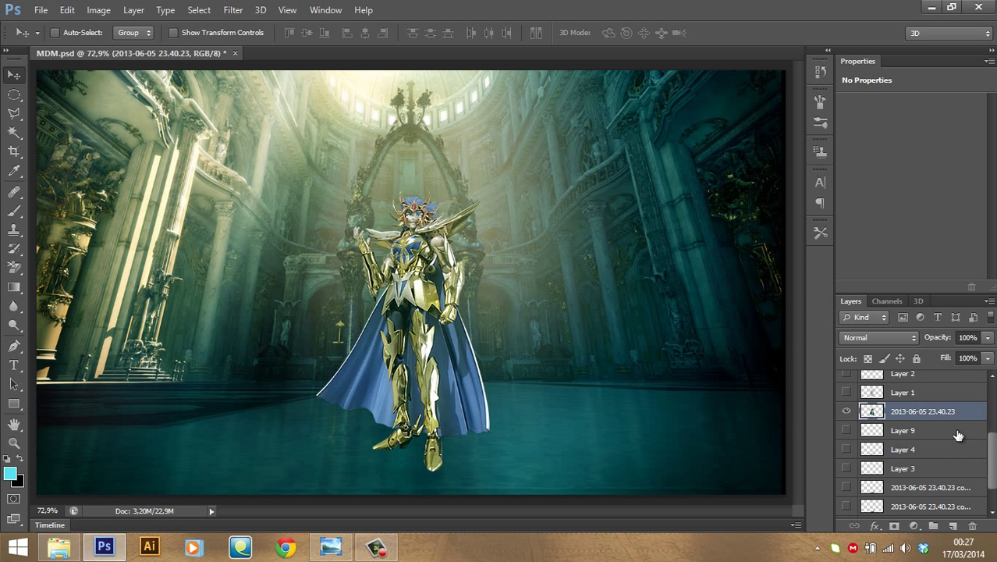
scroll(993, 463, "down", 2)
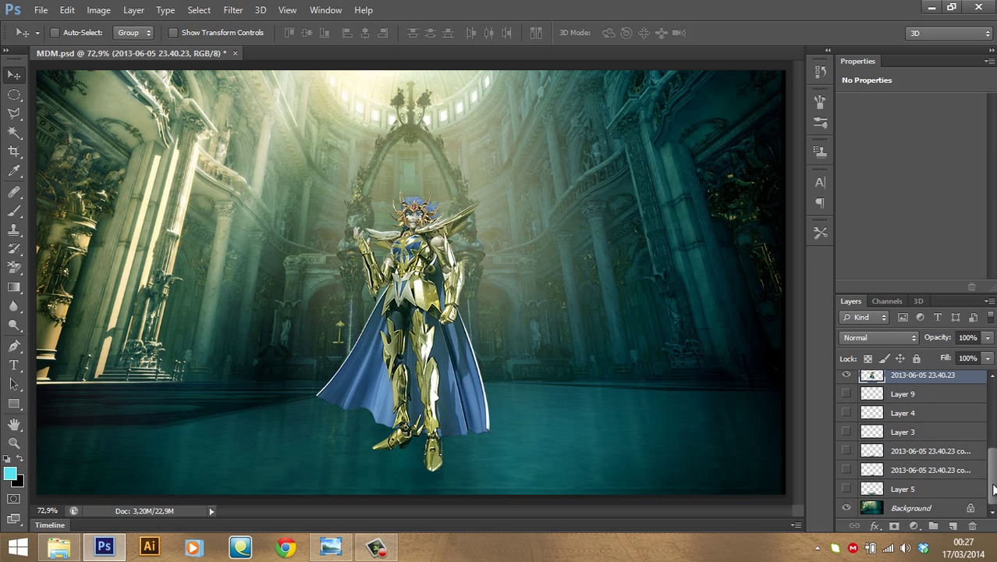
Toggle Layer 5's visibility on and off to preview its content
left_click(846, 490)
left_click(846, 490)
left_click_drag(994, 506, 994, 409)
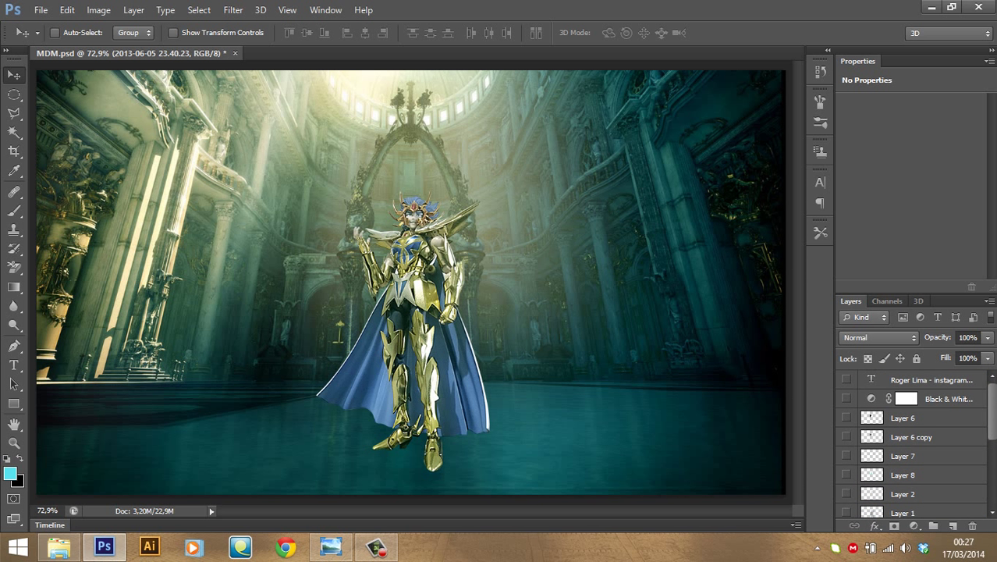
scroll(934, 461, "down", 2)
scroll(934, 461, "down", 1)
scroll(934, 462, "down", 2)
scroll(934, 461, "down", 1)
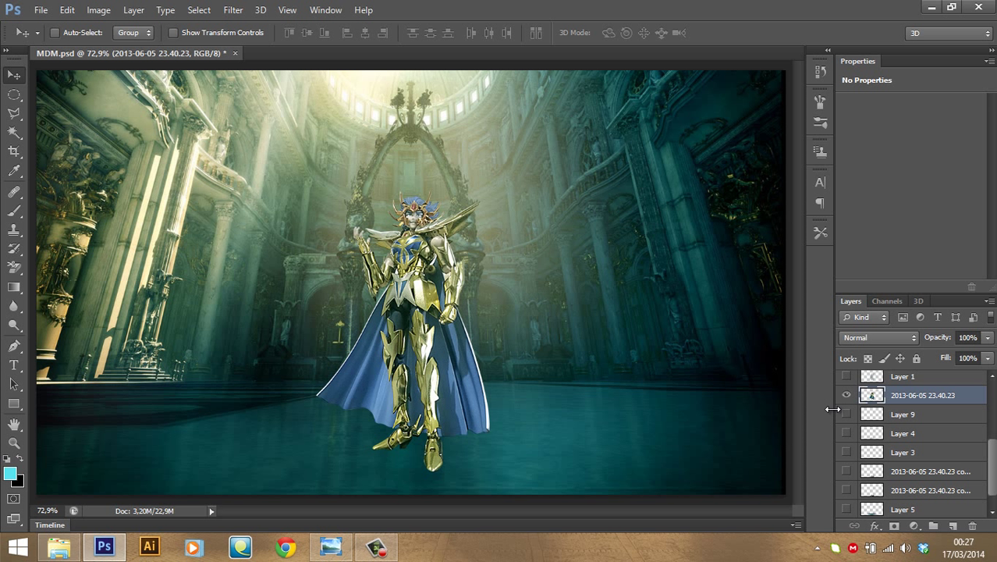
left_click_drag(994, 460, 991, 451)
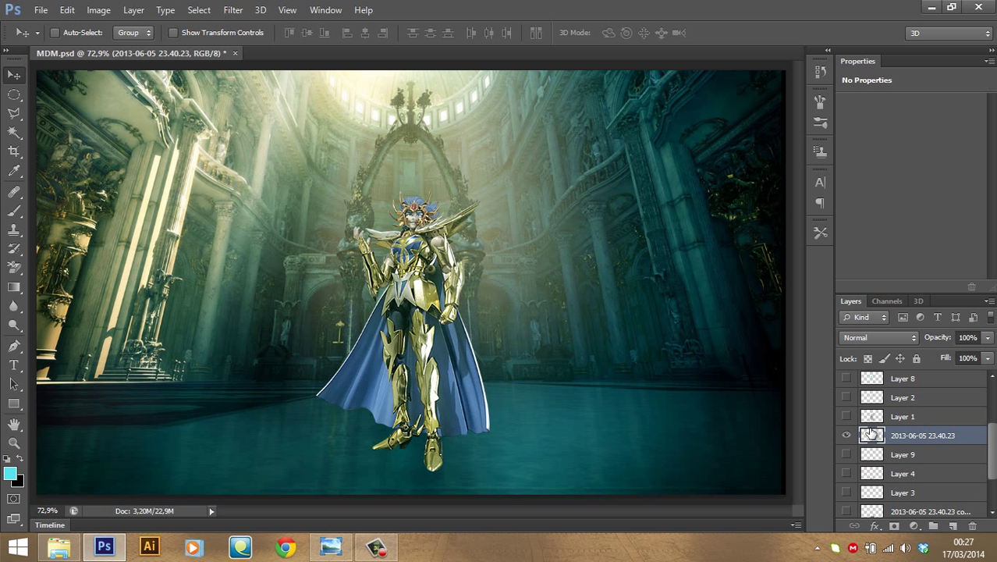
Rename the 2013-06-05 23.40.23 layer to MDM
double_click(906, 436)
type("MDM")
key("Return")
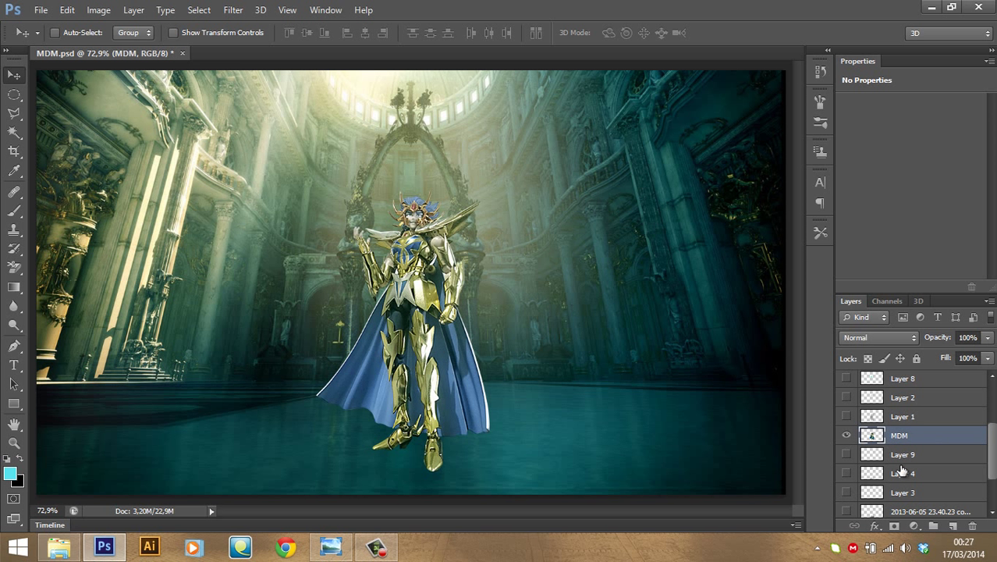
Duplicate the MDM layer as MDM copy and drag it beneath MDM in the Layers panel
right_click(903, 435)
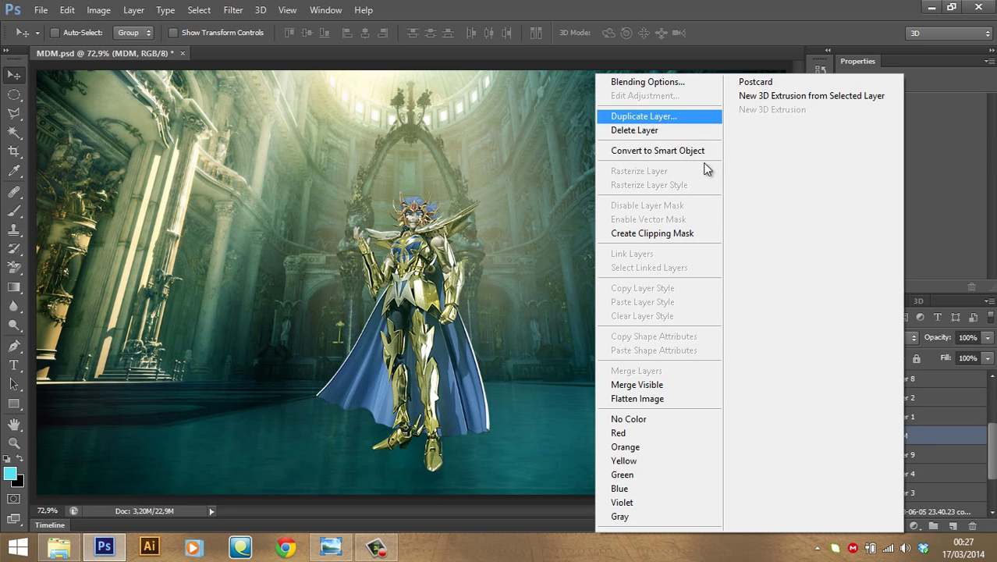
left_click(917, 434)
right_click(917, 435)
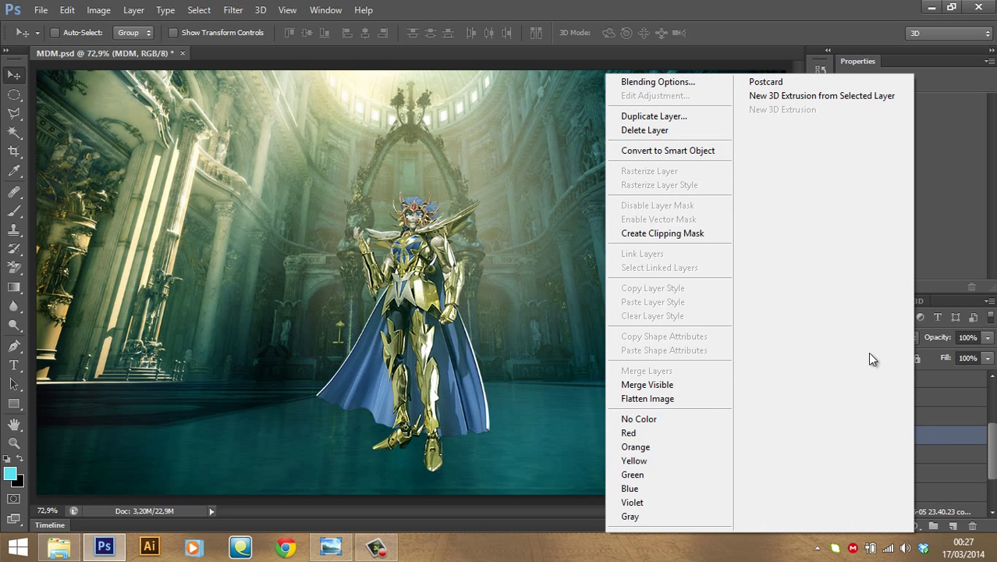
left_click(668, 115)
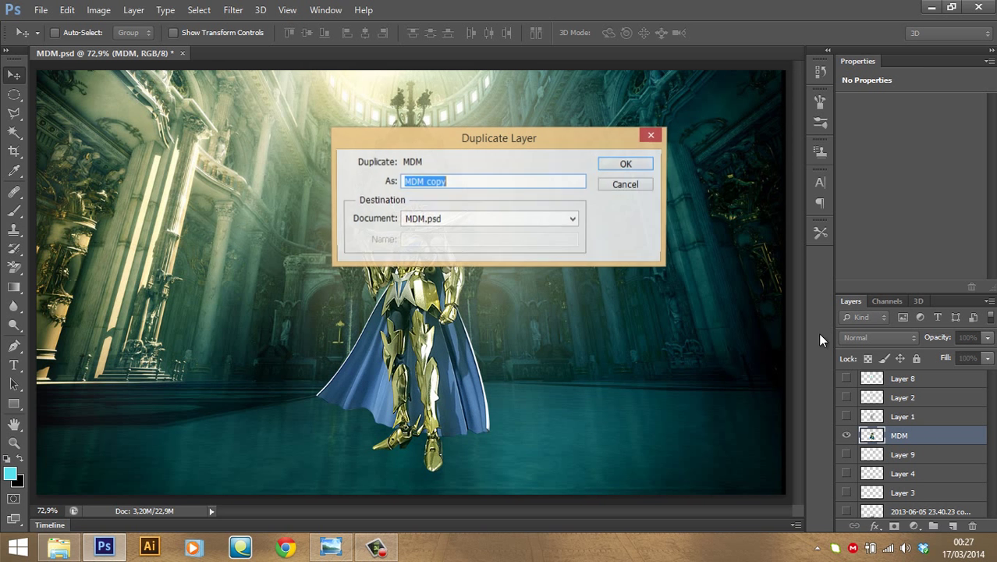
left_click(608, 164)
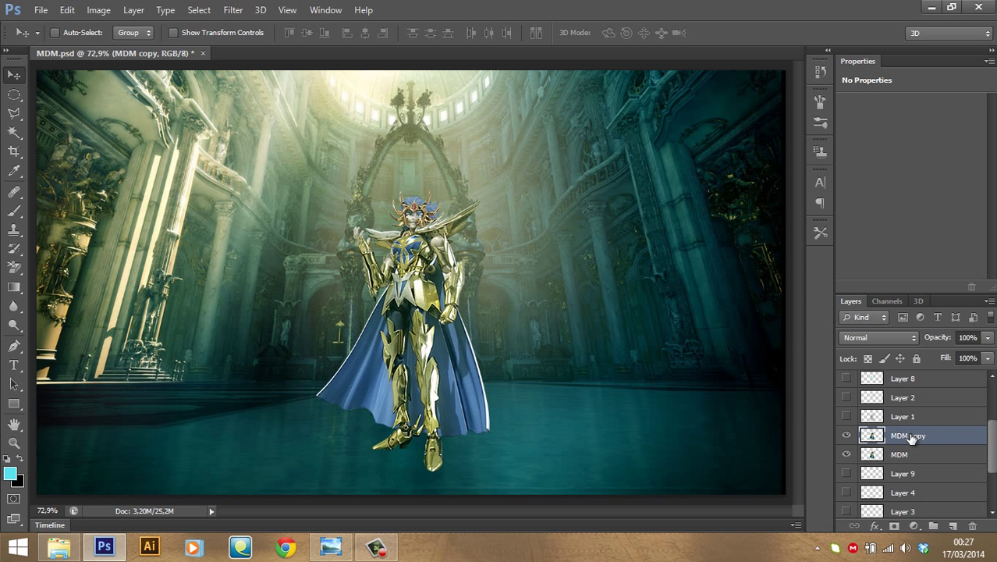
key("Delete")
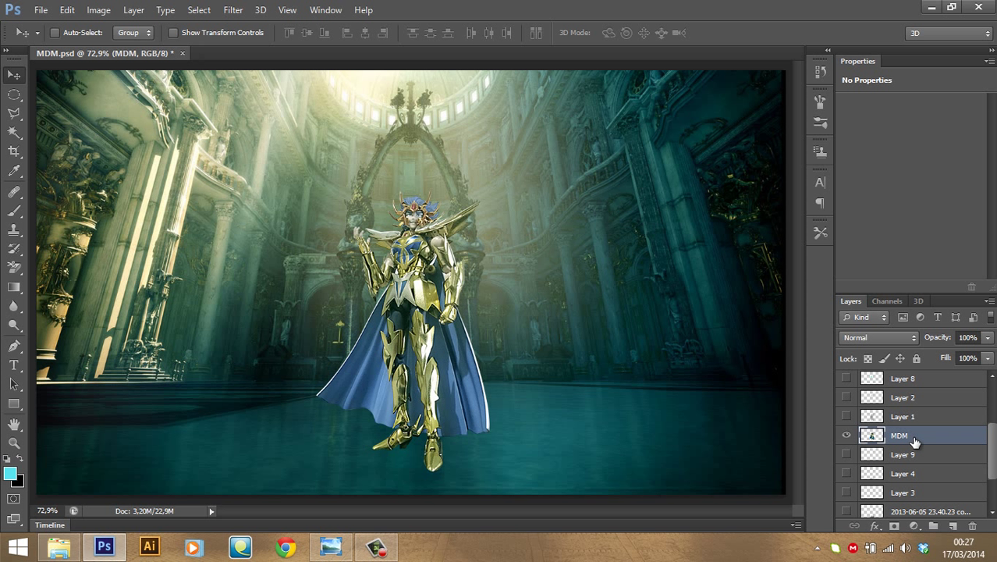
key("ctrl+j")
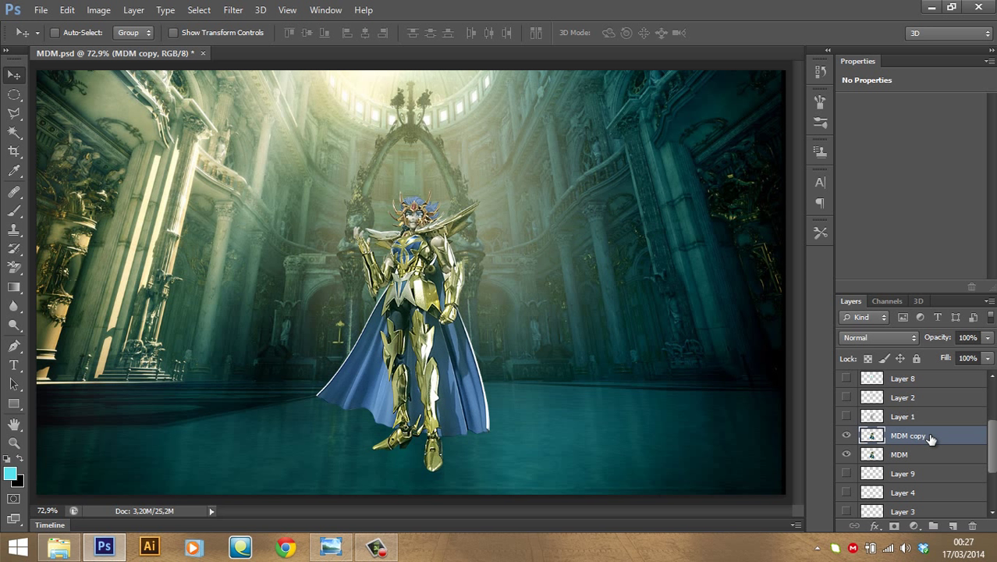
left_click_drag(912, 439, 910, 456)
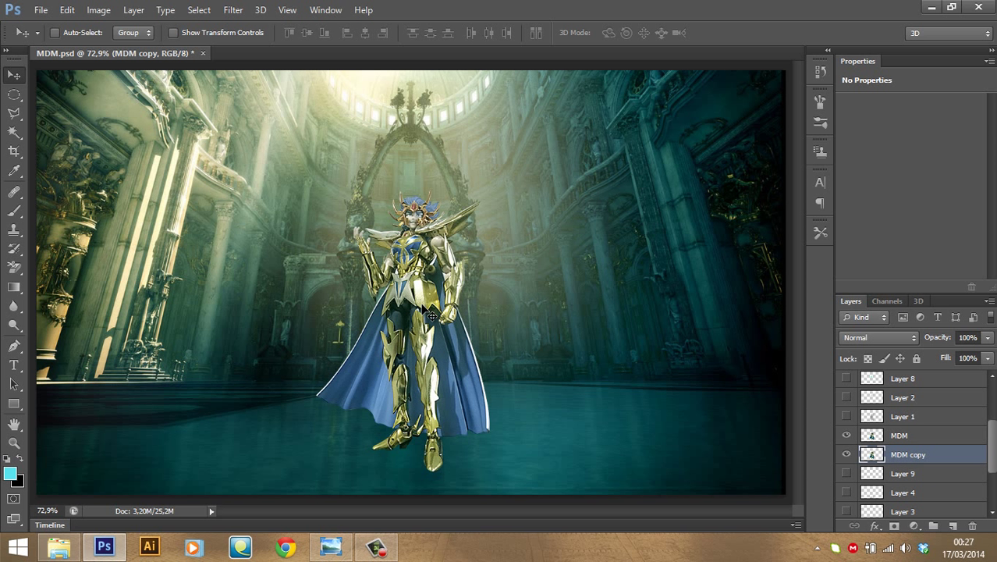
Flip MDM copy vertically with Free Transform and drag it down under the figure's feet
key("ctrl+t")
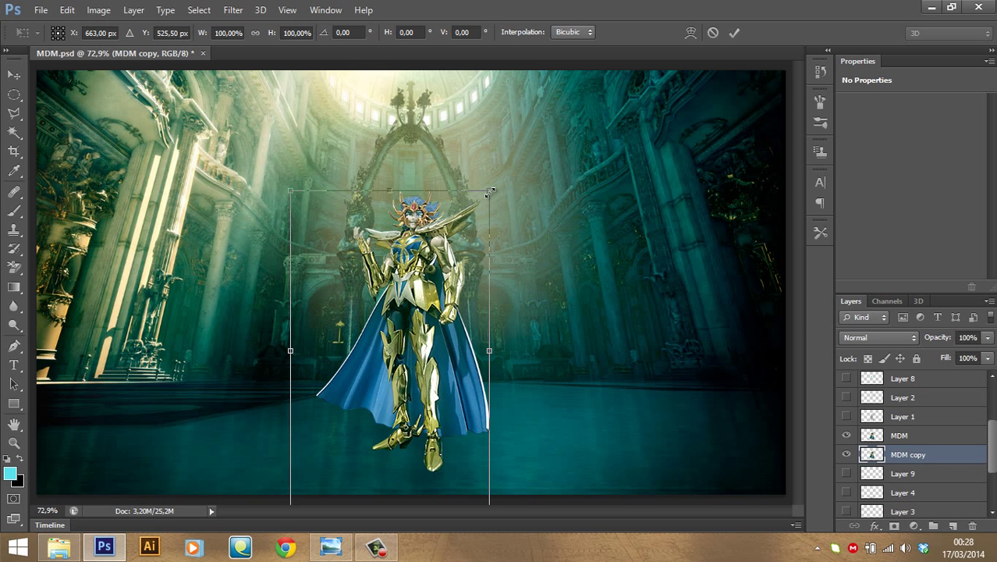
left_click_drag(489, 191, 546, 99)
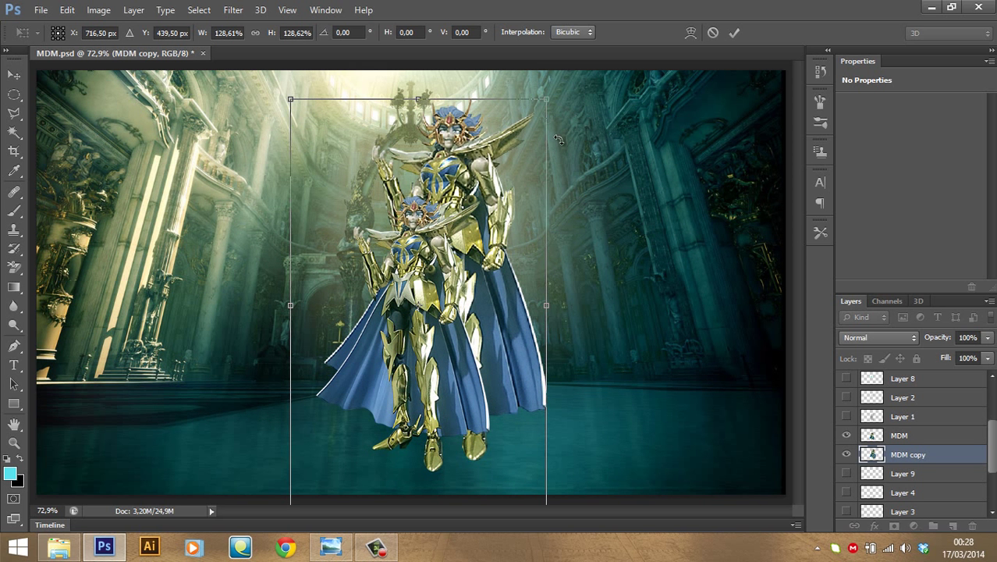
key("ctrl+z")
right_click(412, 276)
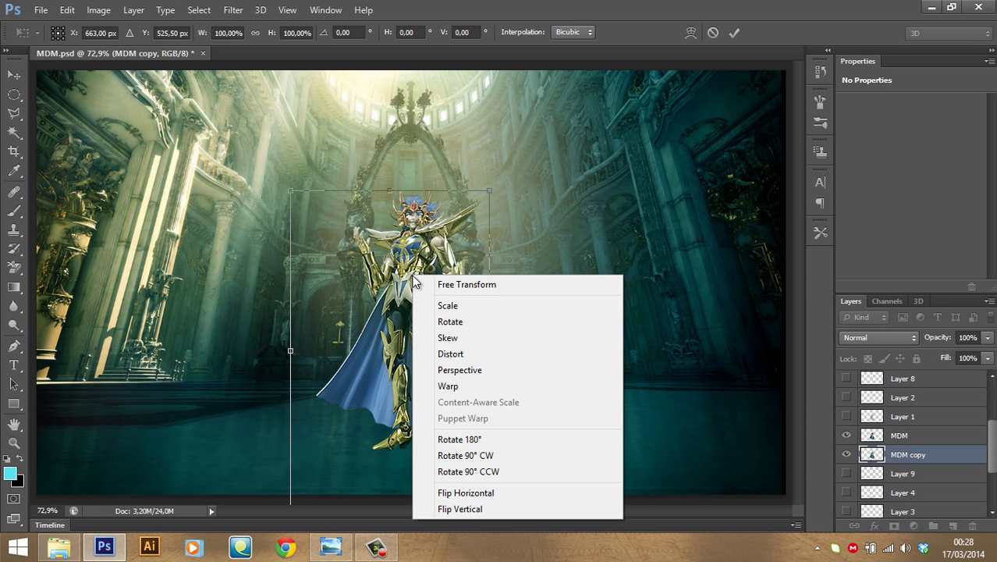
left_click(463, 510)
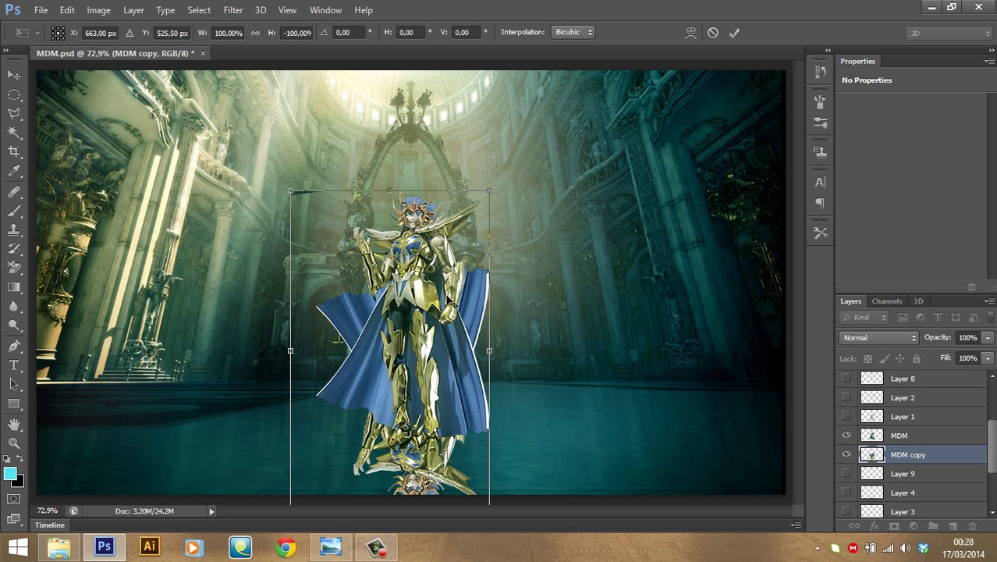
key("Return")
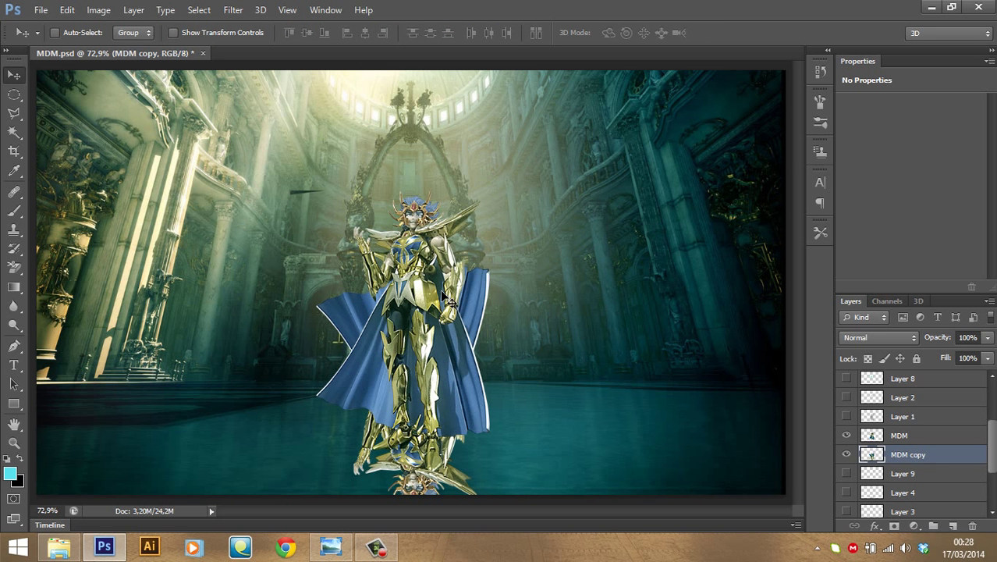
mouse_move(422, 260)
left_mouse_down()
mouse_move(405, 492)
mouse_move(399, 469)
left_mouse_up()
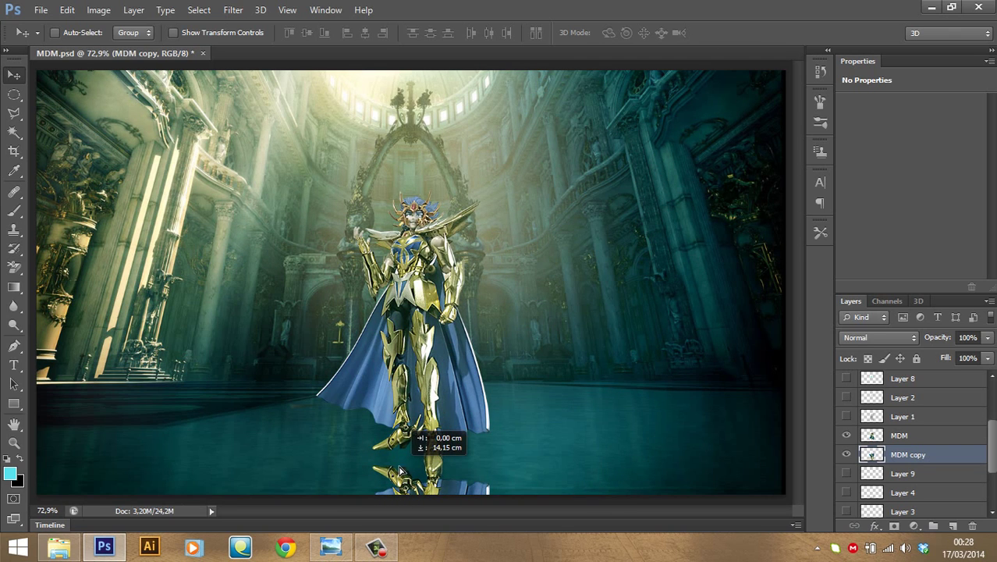
left_click_drag(406, 463, 406, 473)
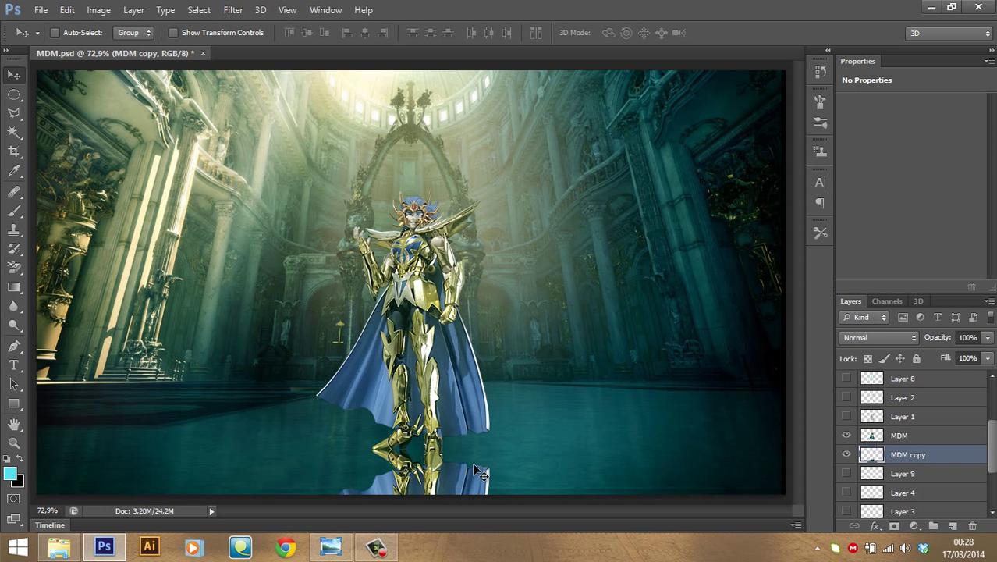
Draw a Polygonal Lasso selection left of the cape, then deselect it
left_click(14, 114)
left_click(315, 367)
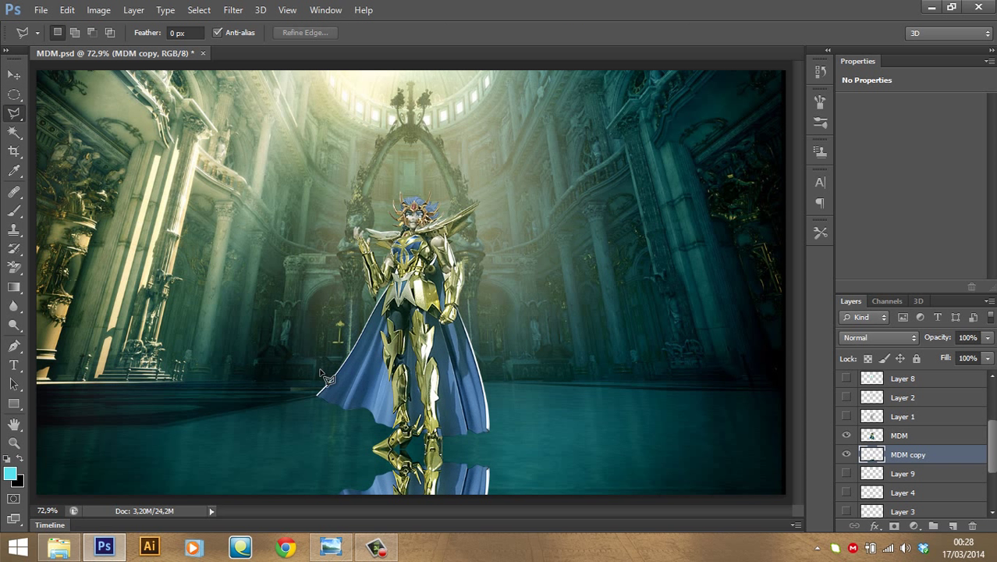
left_click(246, 373)
left_click(284, 418)
left_click(367, 425)
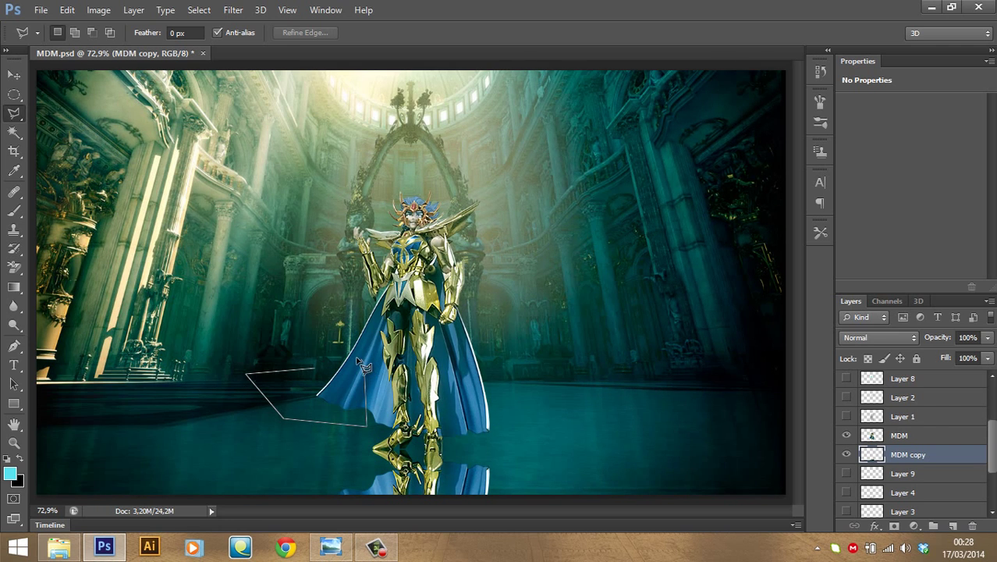
left_click(362, 361)
double_click(338, 357)
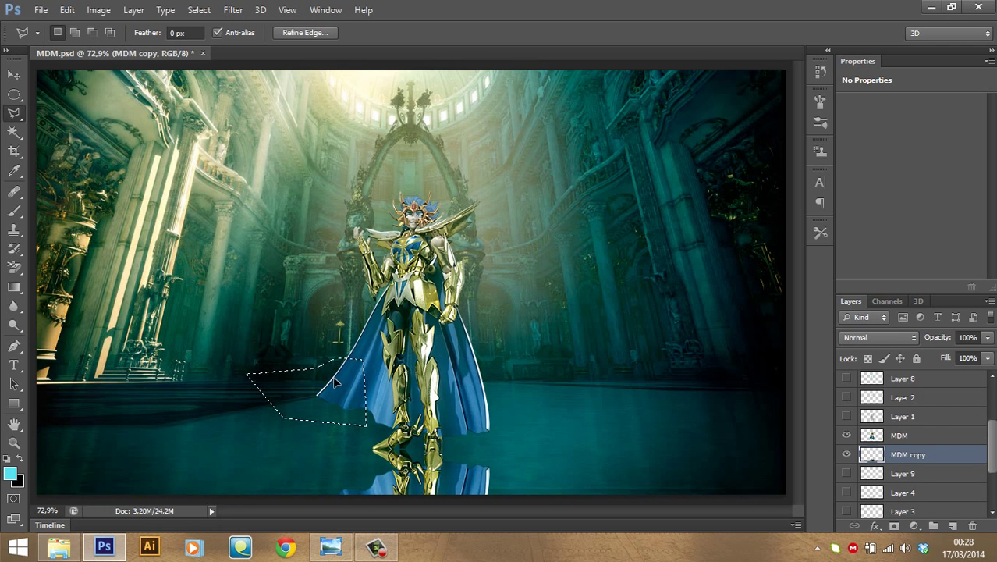
key("ctrl+d")
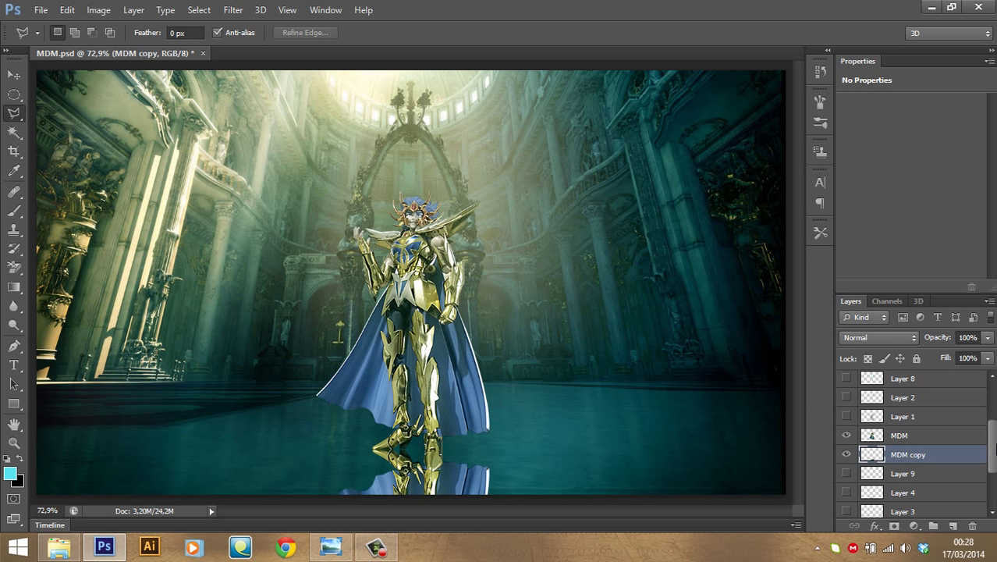
Select the two earlier figure copy layers to inspect their blend modes
left_click_drag(994, 445, 994, 490)
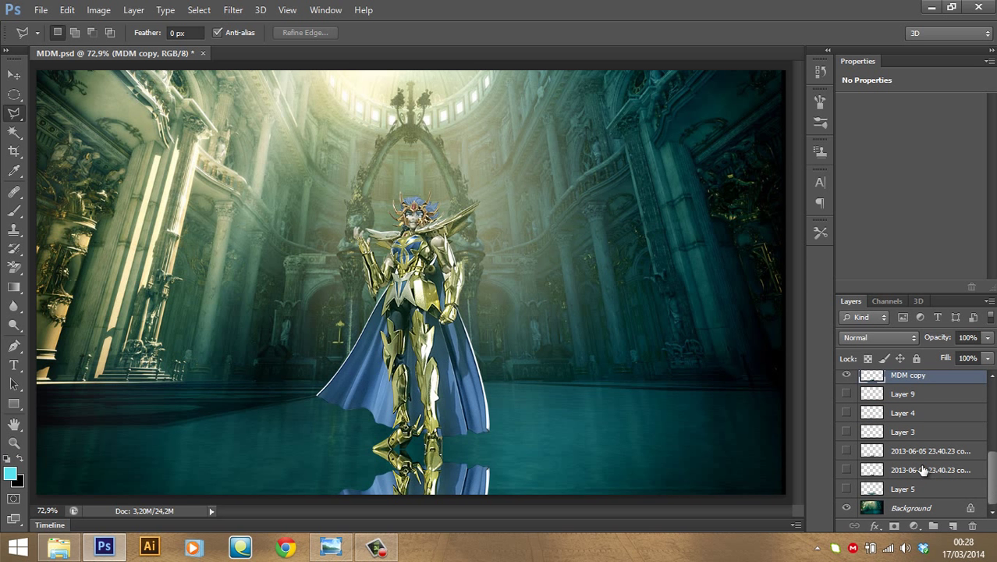
left_click(919, 466)
left_click(918, 452)
left_click_drag(991, 461, 991, 433)
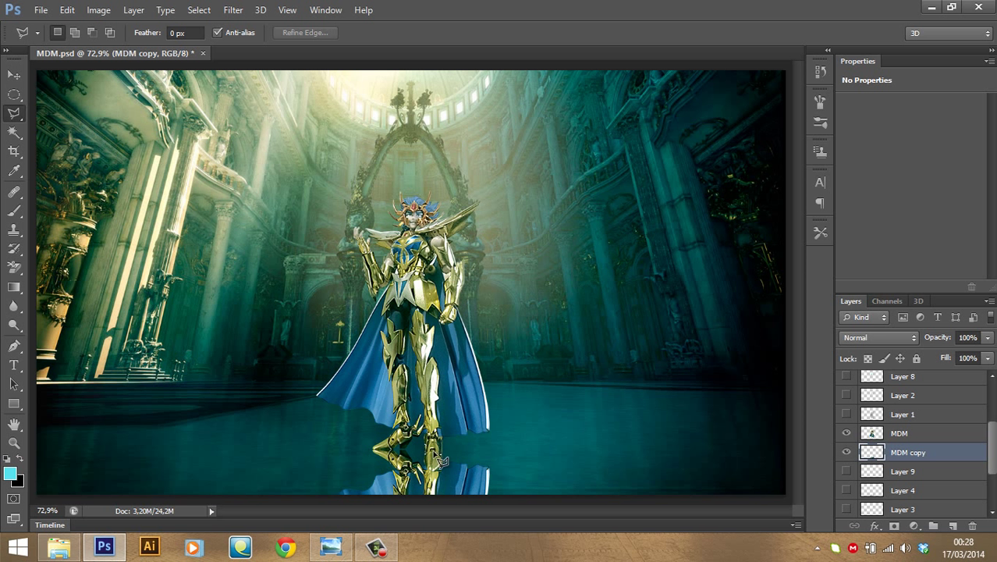
Set the MDM copy layer to Soft Light blending with 63% opacity
left_click(888, 338)
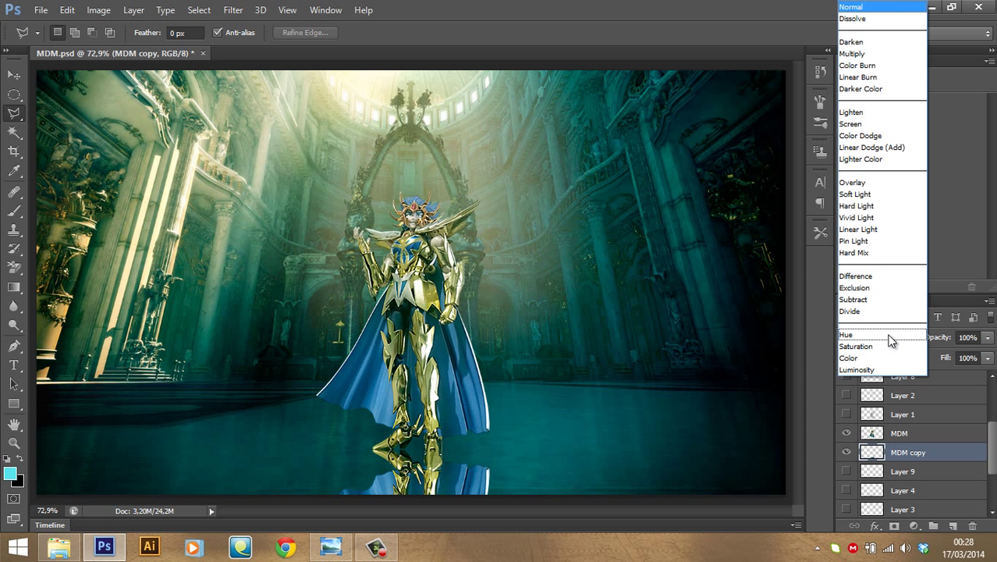
left_click(858, 195)
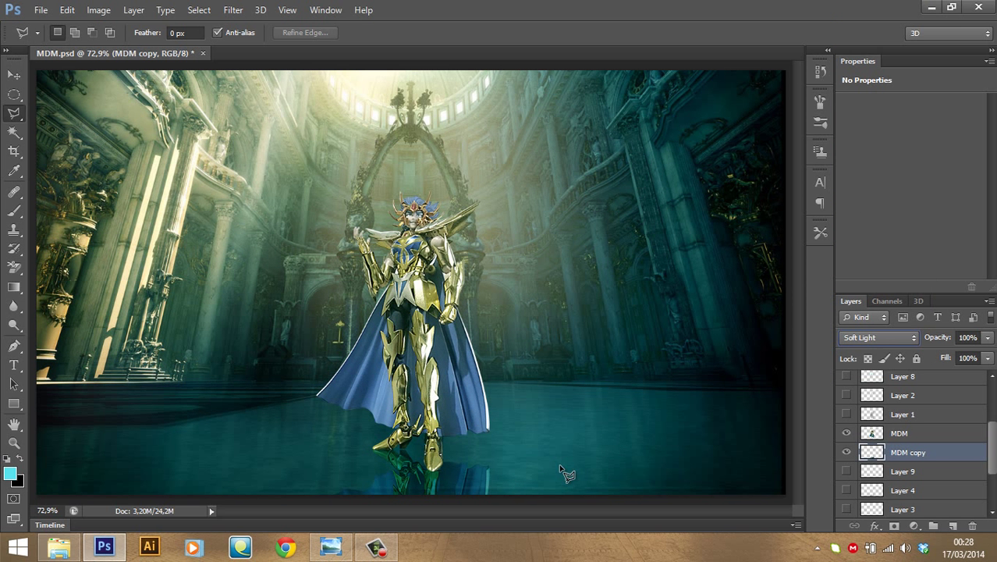
left_click(988, 337)
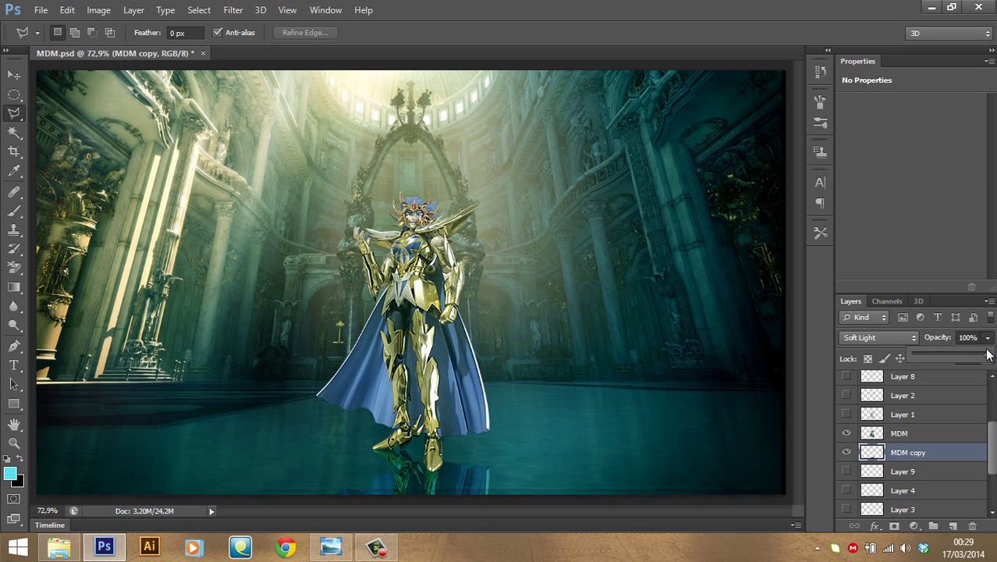
left_click_drag(985, 355, 969, 368)
left_click(913, 454)
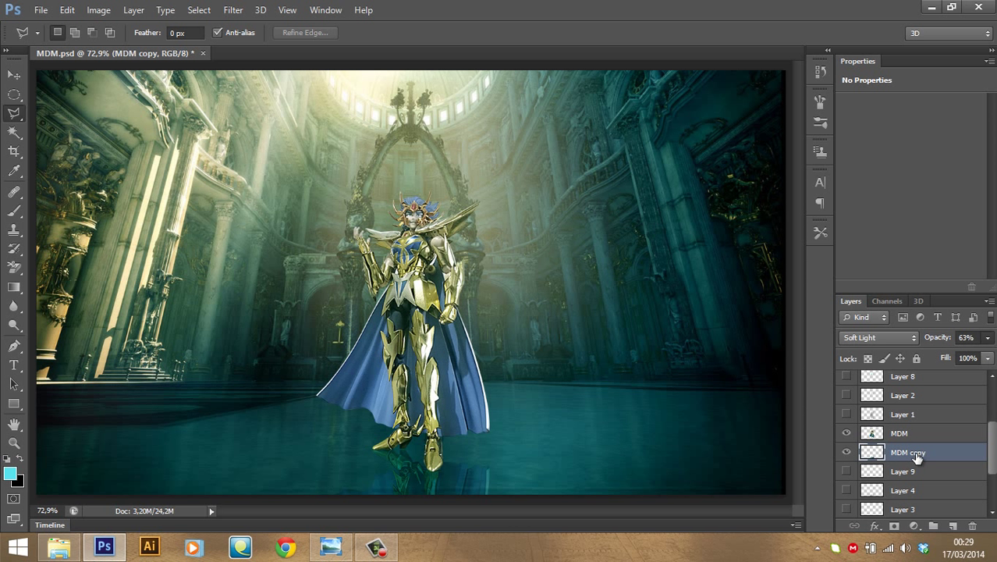
left_click(234, 10)
mouse_move(240, 158)
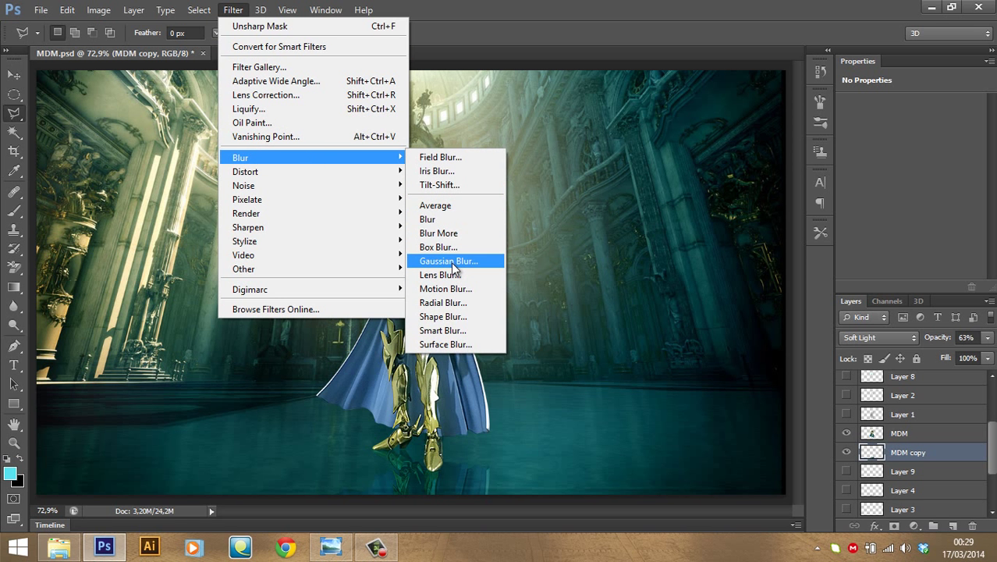
Apply a Gaussian Blur of about 1.2 pixels radius to the reflection
left_click(452, 262)
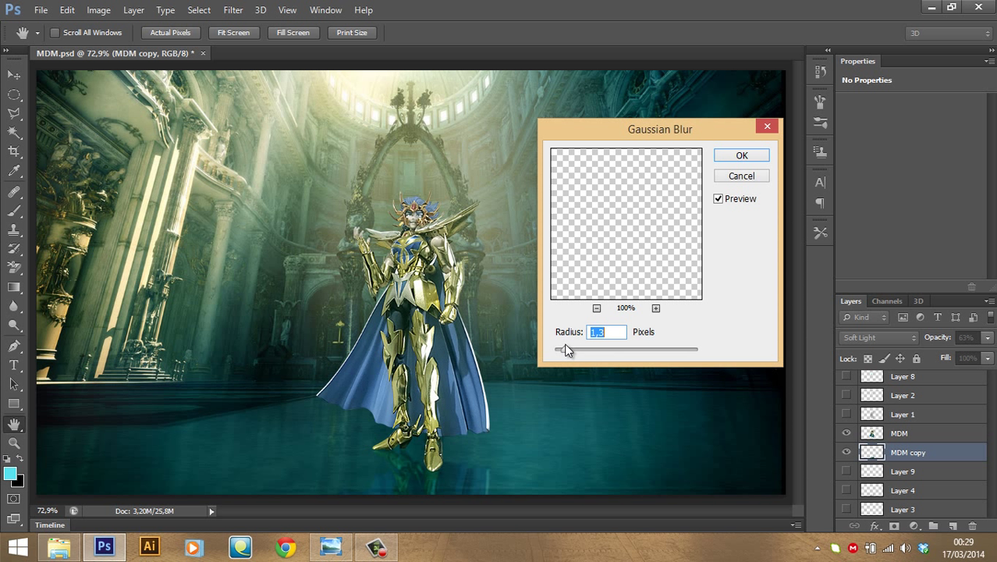
left_click_drag(566, 355, 564, 351)
left_click(728, 155)
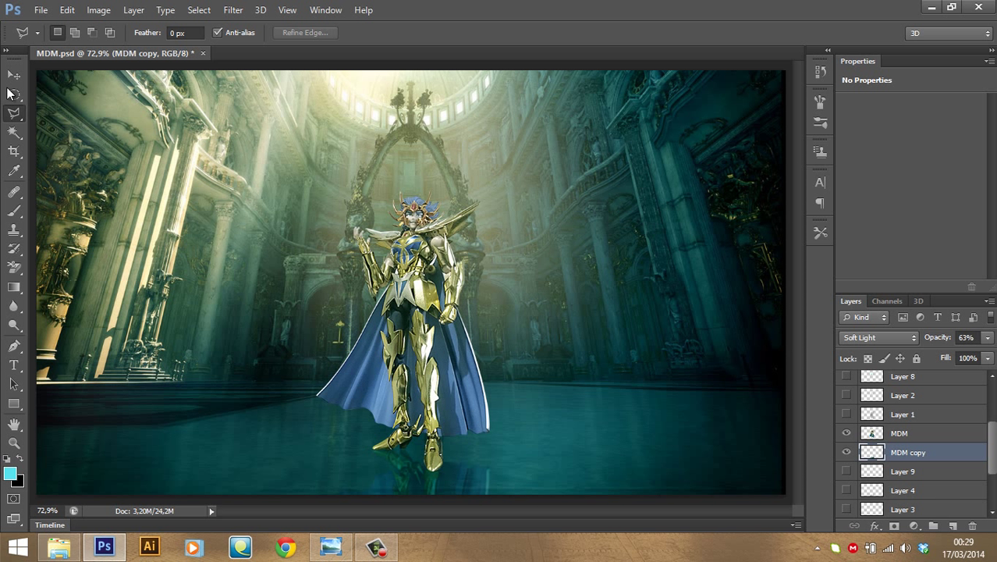
left_click(14, 74)
Duplicate the MDM copy layer as MDM copy 2
right_click(929, 453)
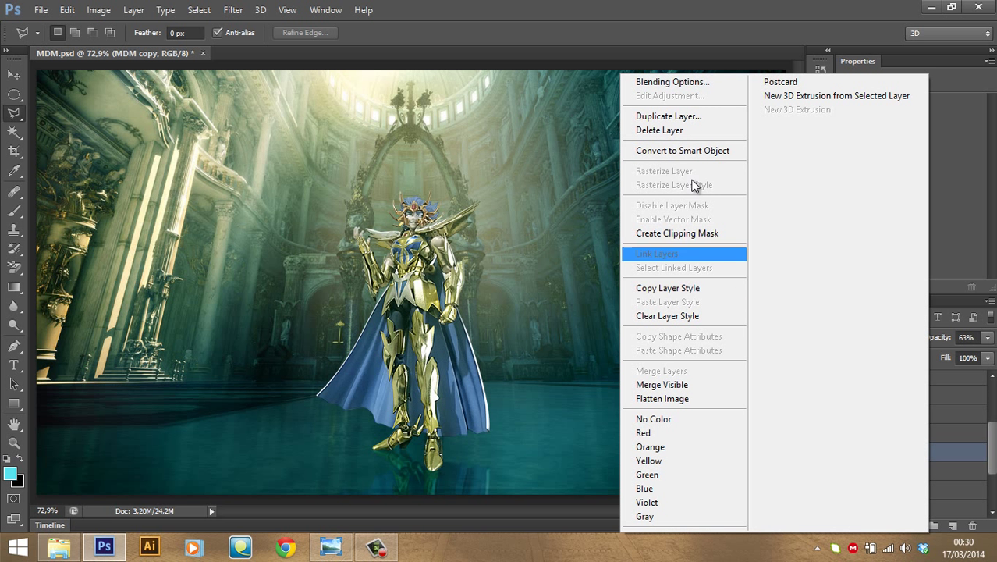
left_click(676, 120)
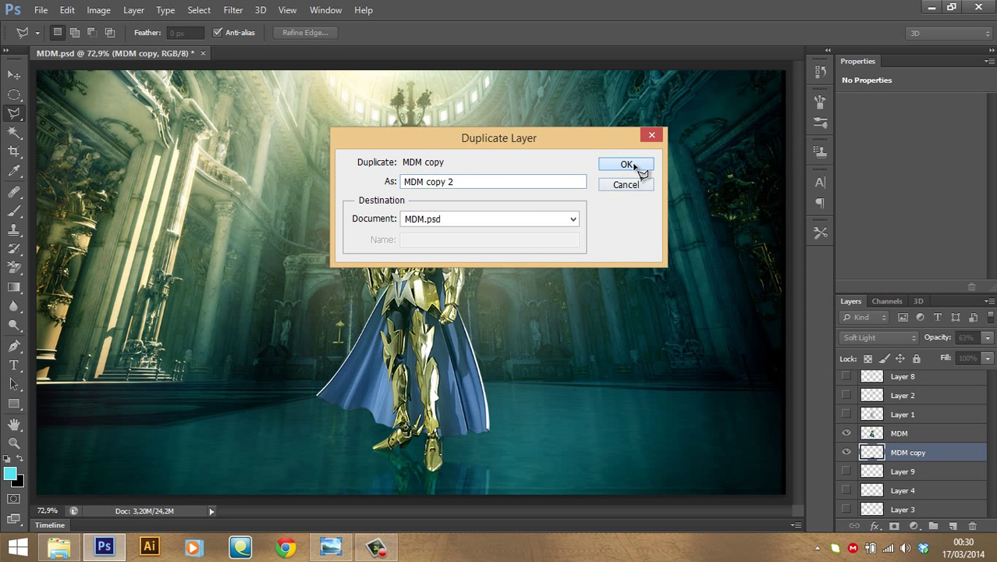
left_click(628, 165)
left_click(986, 339)
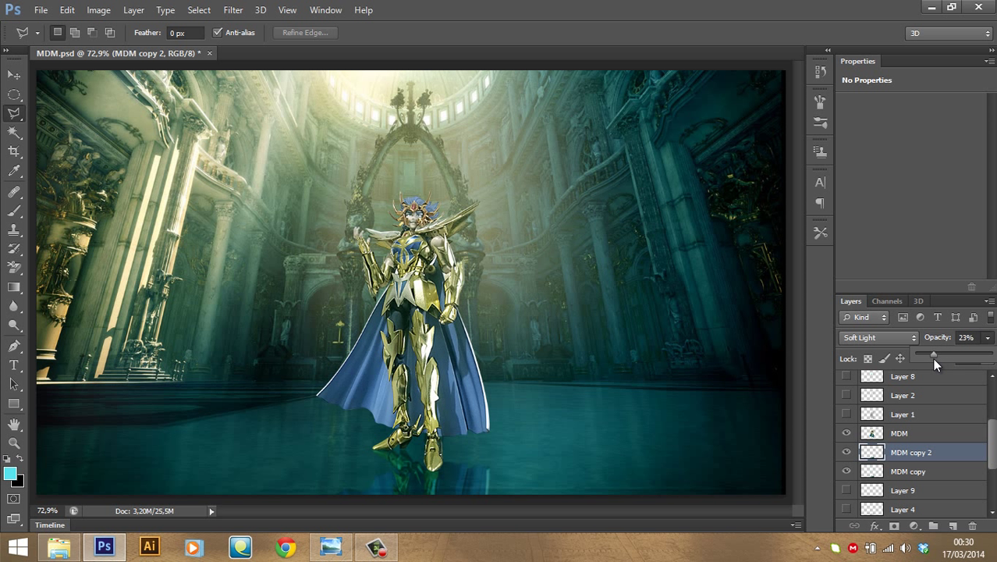
Apply a vertical Motion Blur at angle 90 and distance 43 pixels to MDM copy 2
left_click(239, 10)
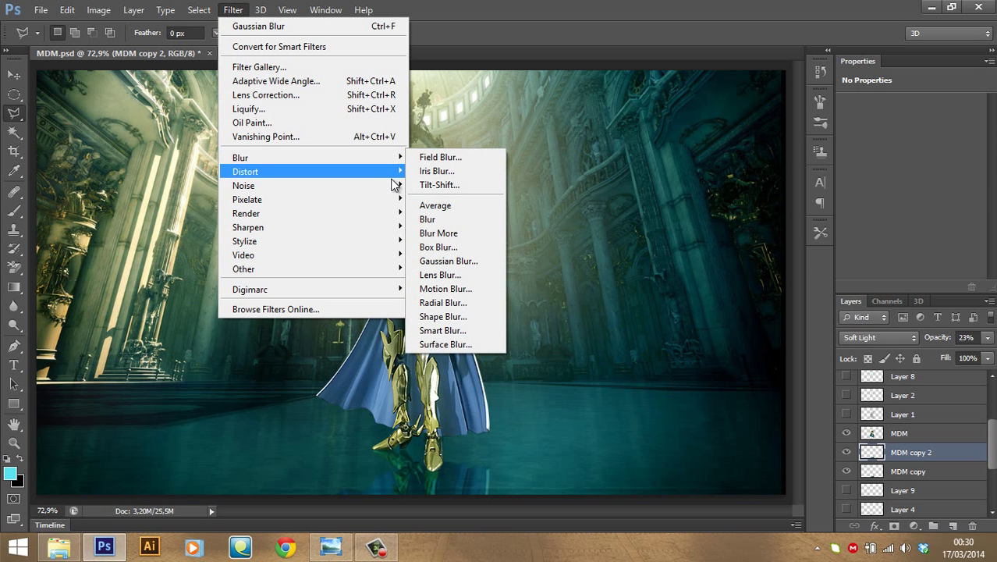
mouse_move(240, 158)
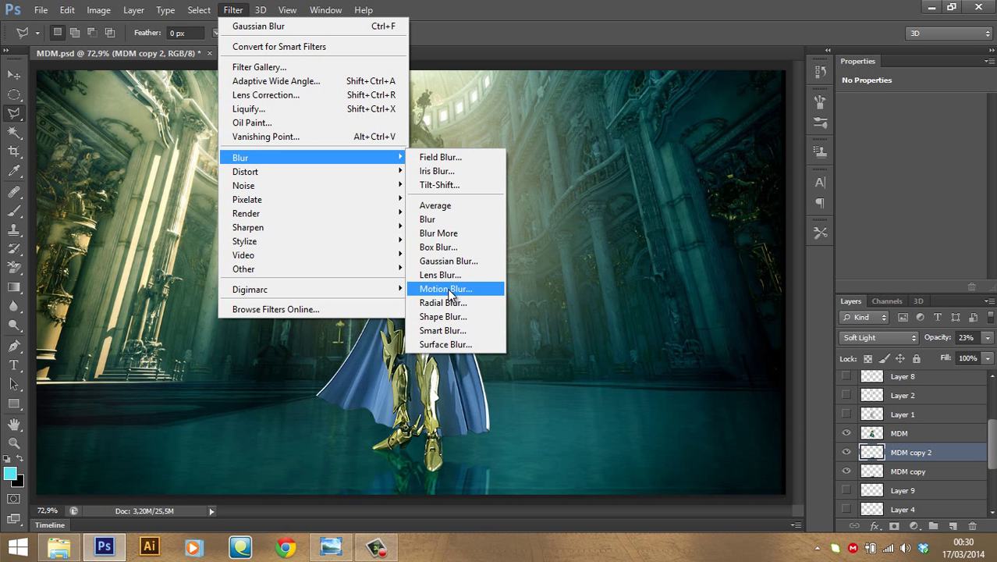
left_click(449, 294)
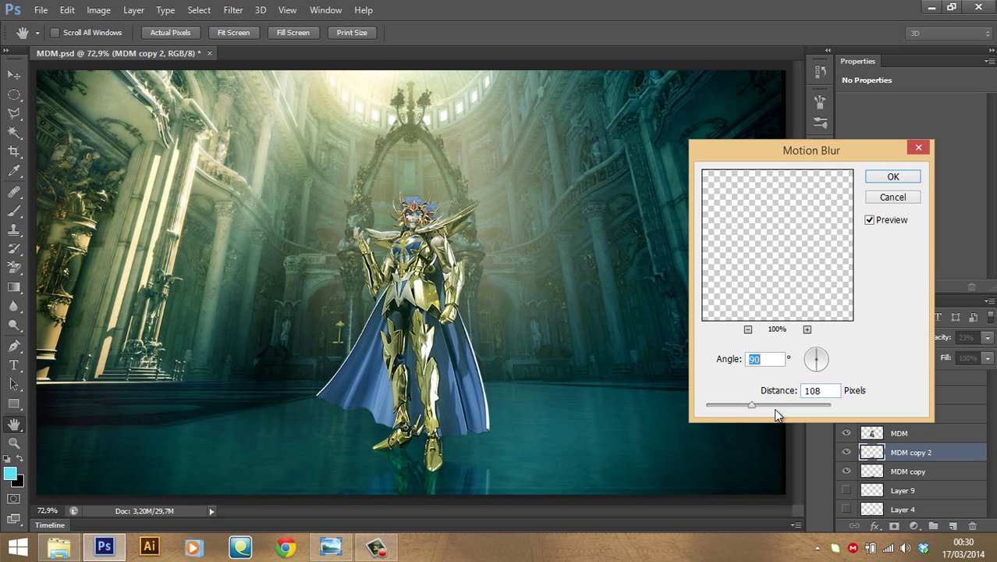
left_click(727, 412)
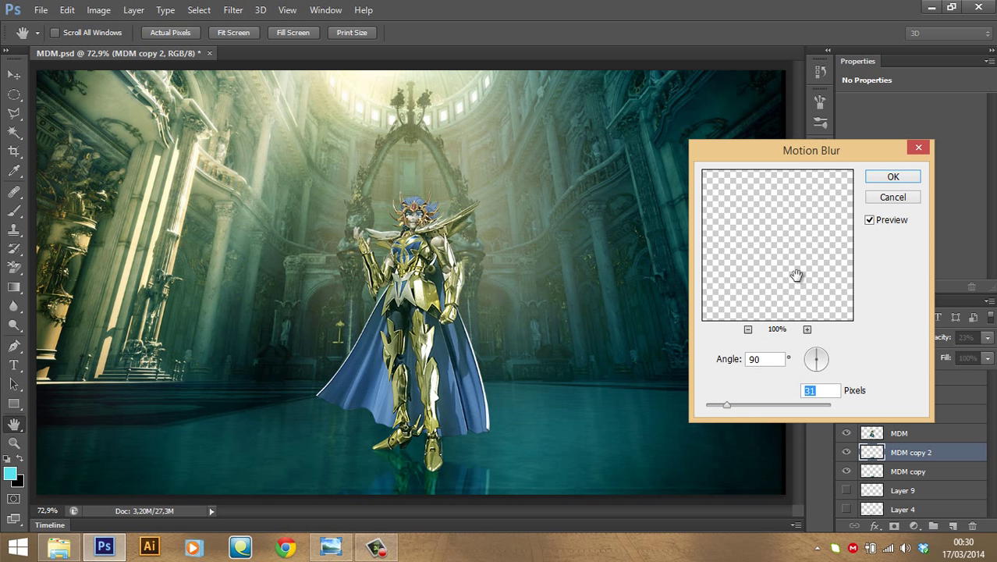
left_click(454, 464)
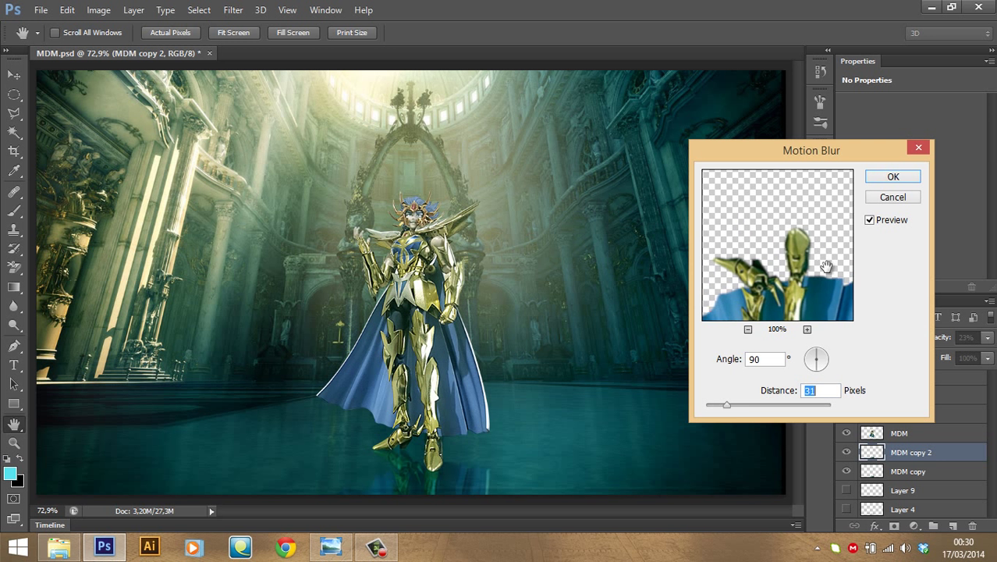
left_click_drag(825, 267, 799, 334)
left_click_drag(729, 404, 734, 404)
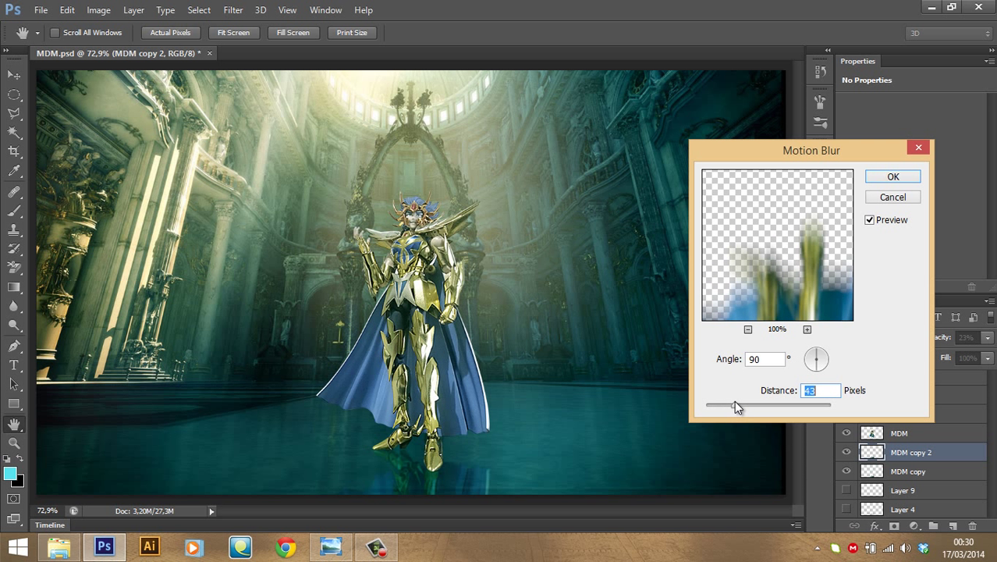
left_click(890, 178)
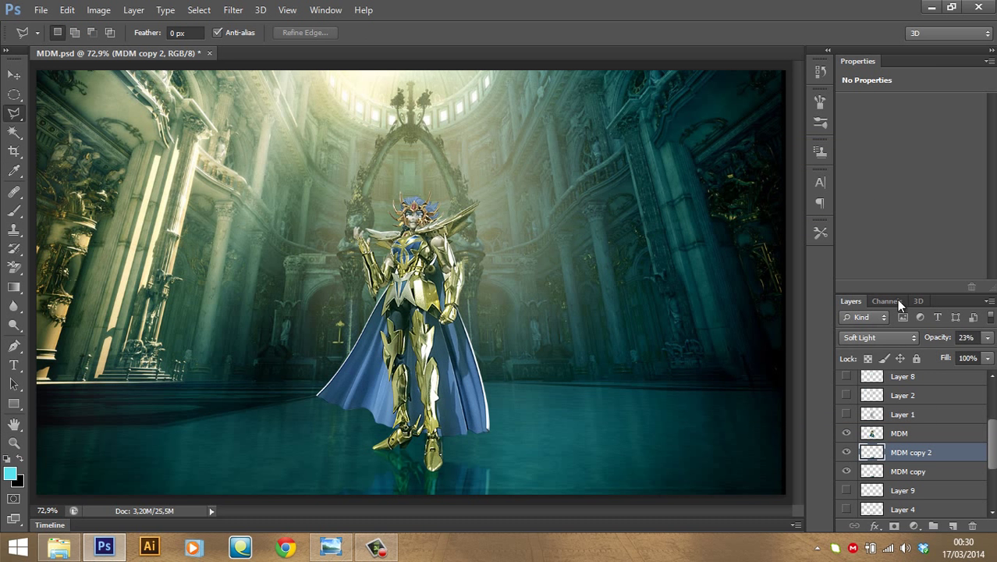
Set MDM copy 2's opacity to 84%, checking the older figure copy layers along the way
left_click(988, 337)
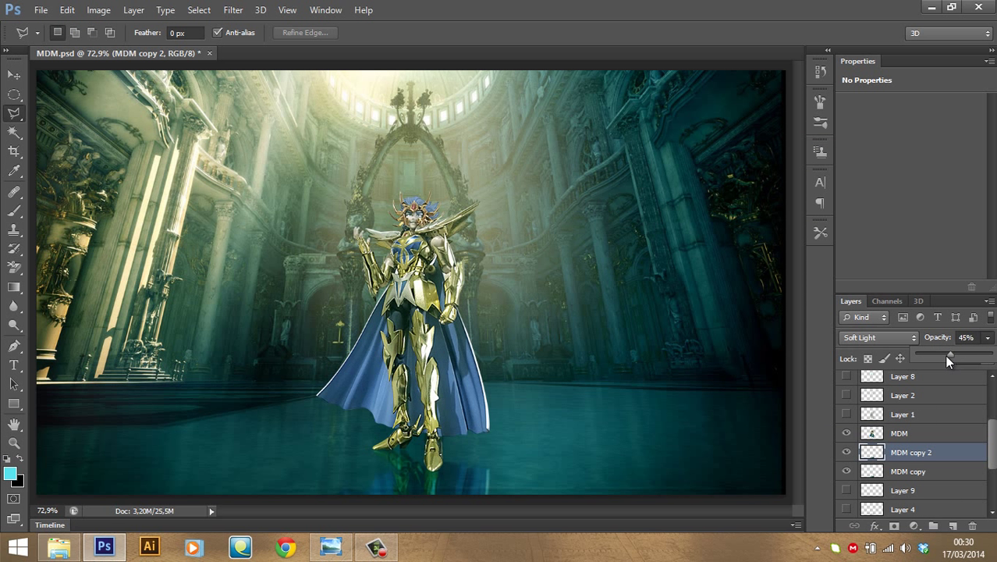
left_click_drag(946, 356, 938, 356)
scroll(936, 453, "down", 5)
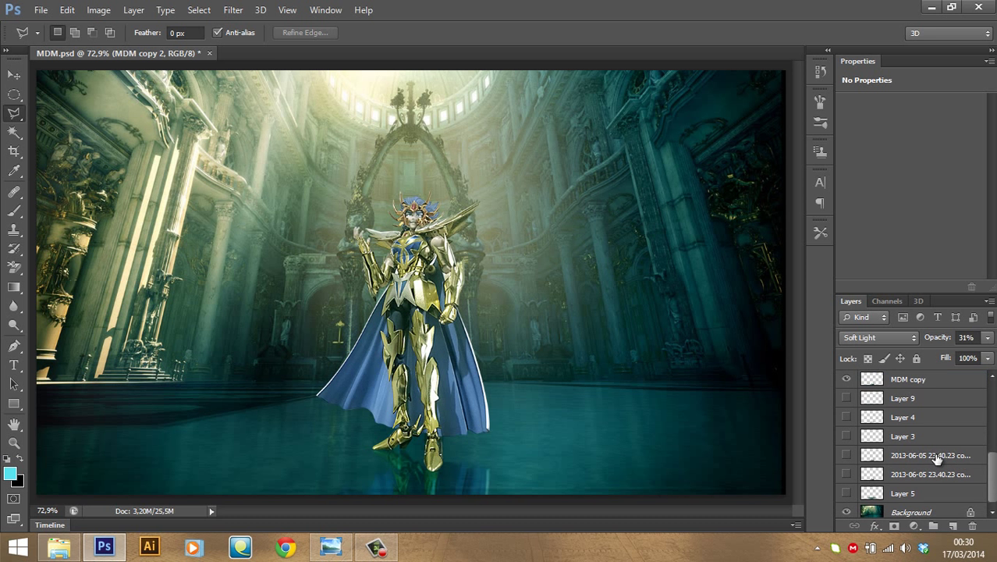
left_click(936, 456)
mouse_move(992, 470)
left_mouse_down()
mouse_move(994, 437)
mouse_move(994, 480)
left_mouse_up()
left_click(943, 471)
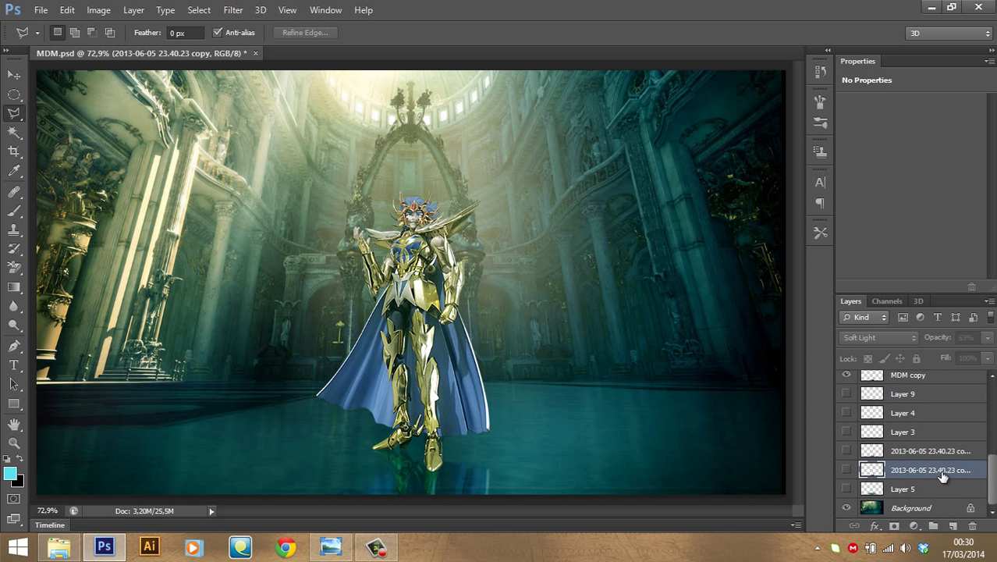
left_click(937, 453)
scroll(897, 441, "up", 3)
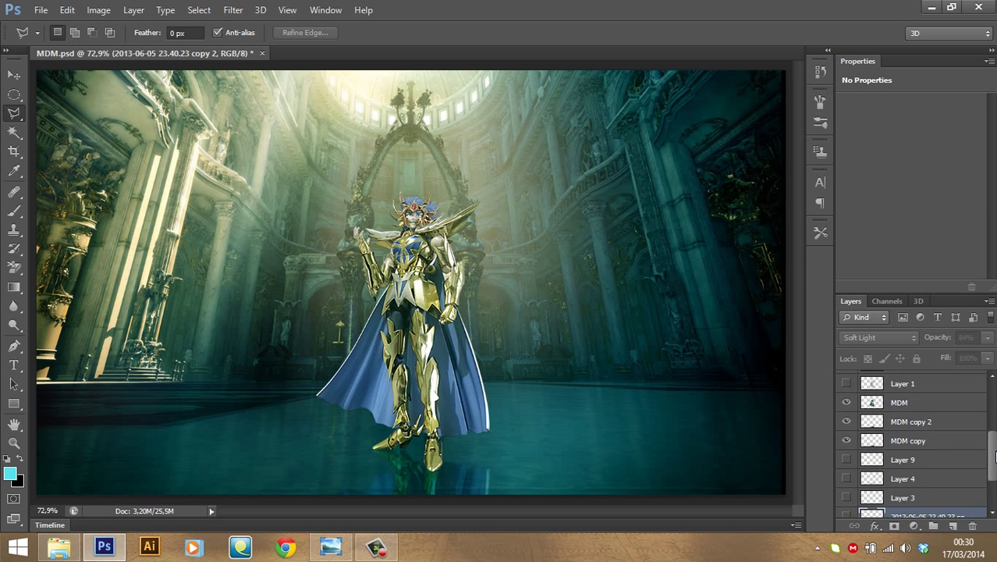
left_click(891, 428)
left_click(988, 338)
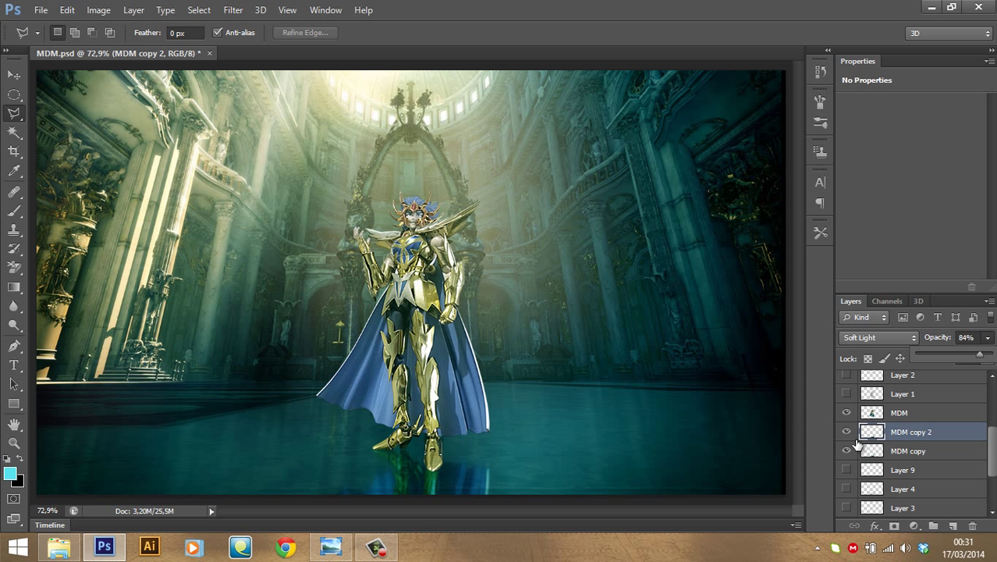
Select MDM copy for comparison, then select Layer 9
left_click(907, 450)
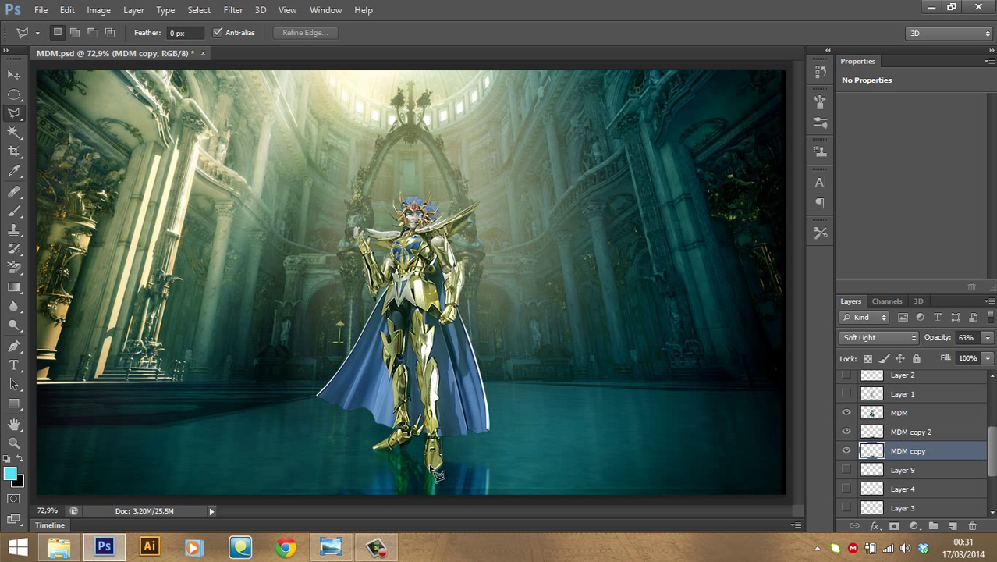
left_click_drag(996, 451, 996, 486)
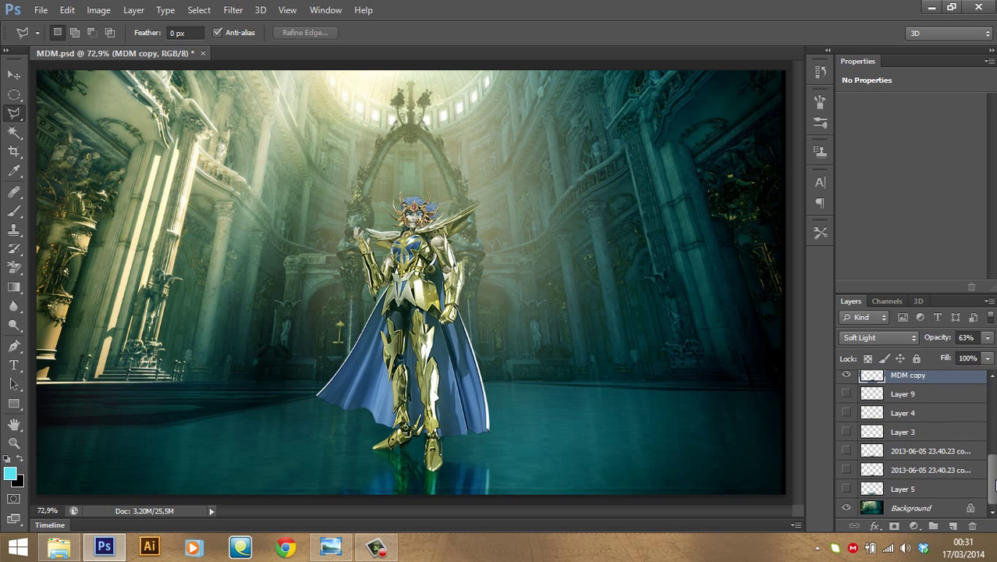
scroll(965, 452, "up", 3)
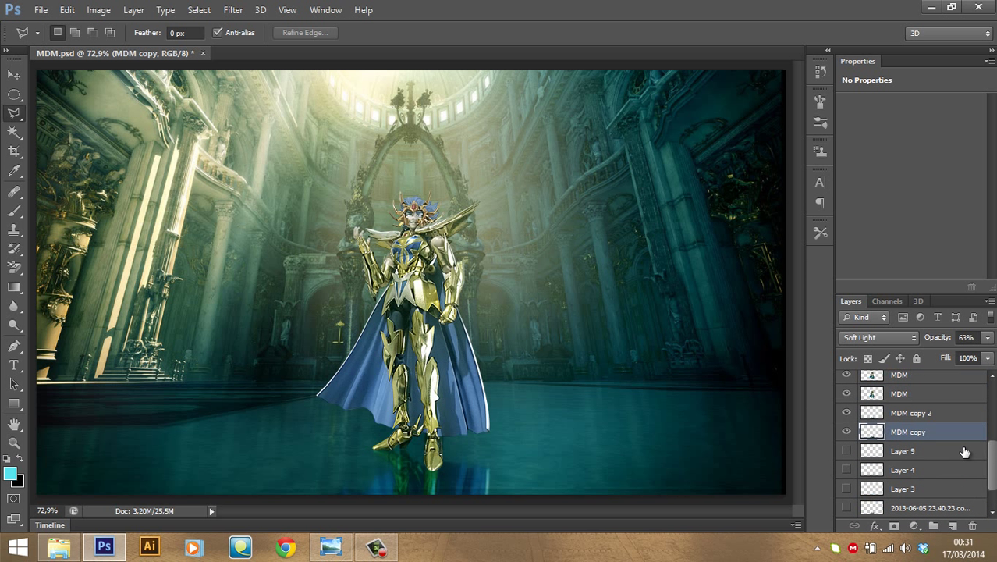
left_click(914, 451)
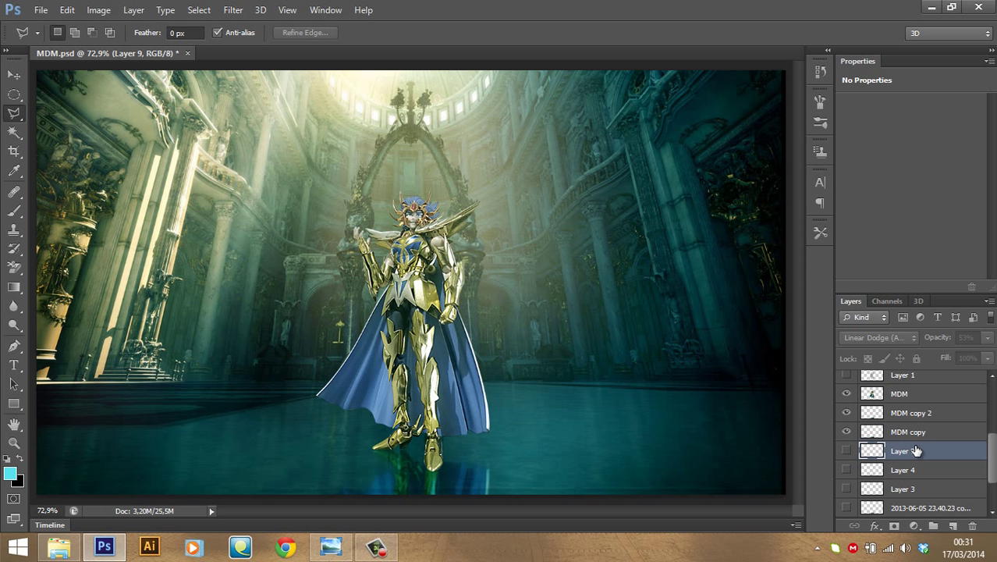
Add Layer 10 above Layer 9 and set the Brush to 20% opacity
key("ctrl+shift+n")
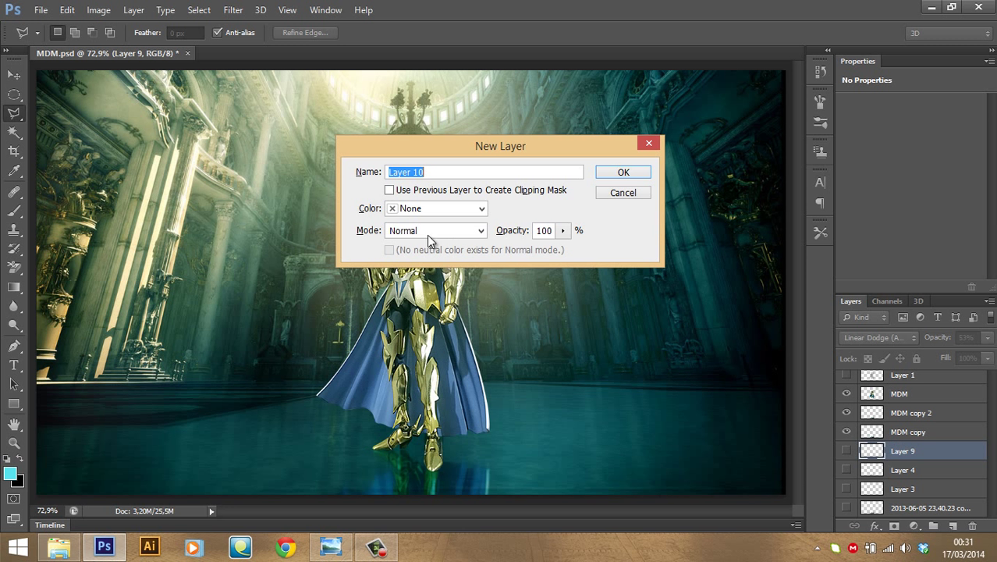
left_click(623, 192)
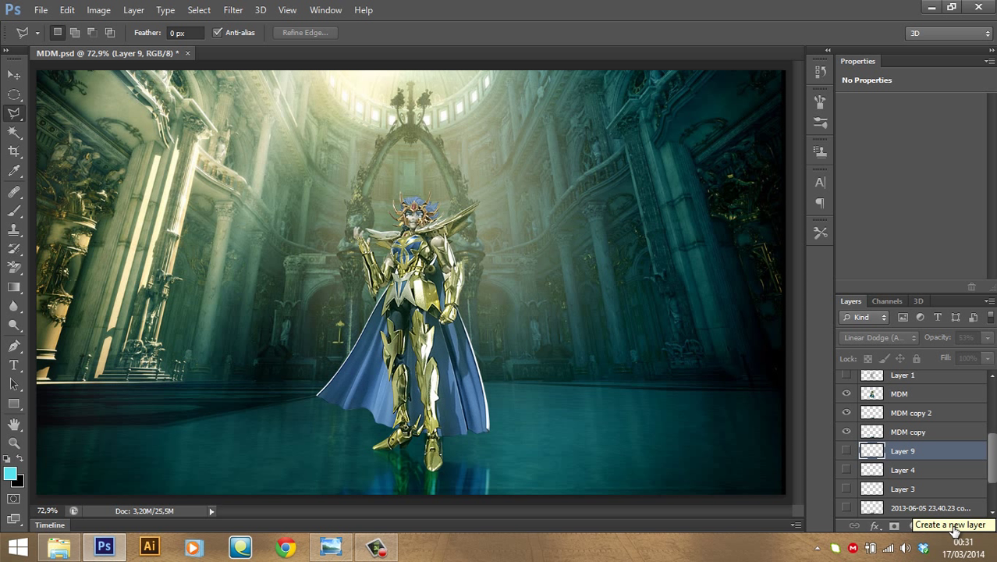
left_click(953, 527)
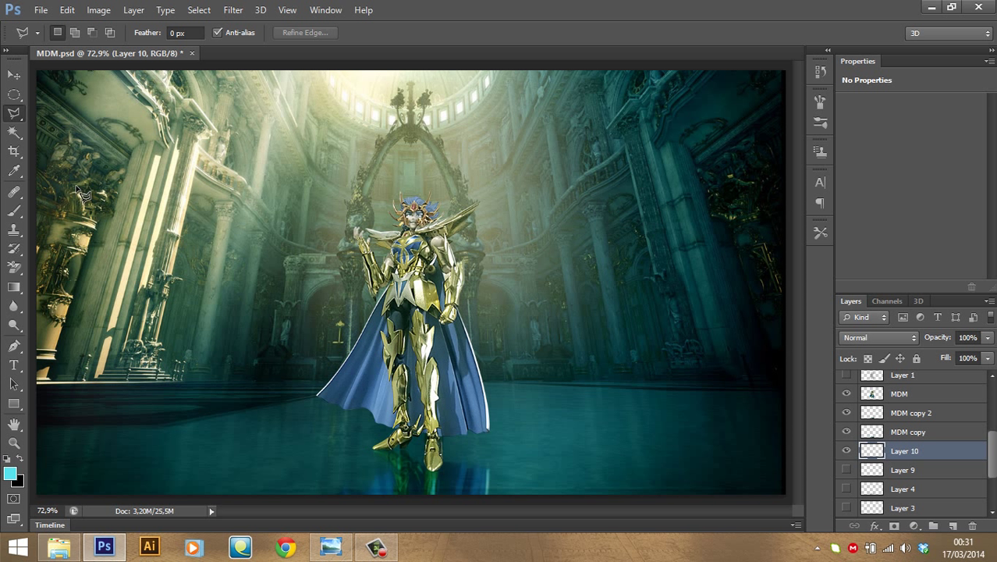
left_click(15, 213)
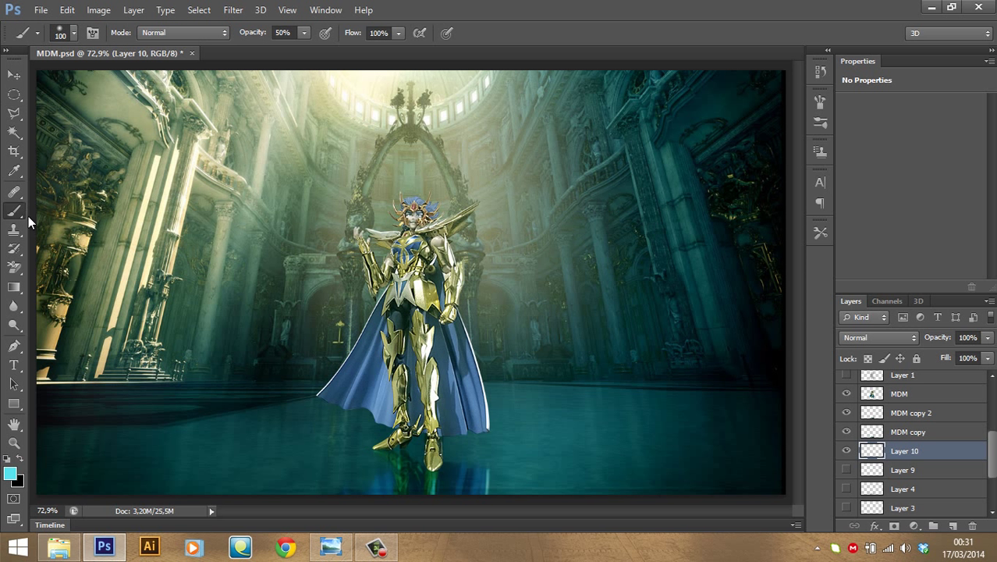
left_click(294, 32)
type("20")
key("Return")
Set Layer 10 to Multiply and paint a soft shadow in a dark floor colour
left_click(886, 337)
left_click(934, 455)
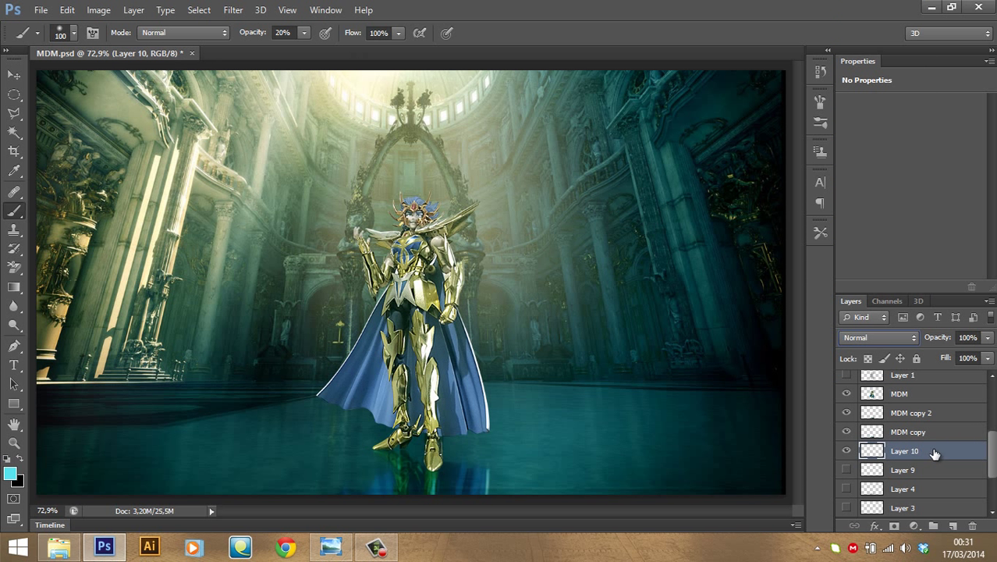
left_click(878, 337)
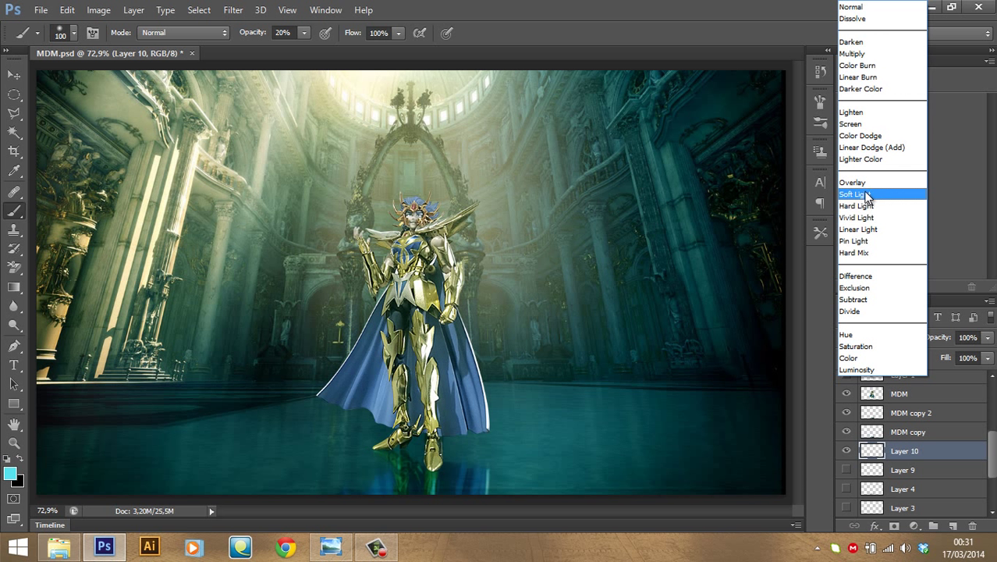
left_click(855, 53)
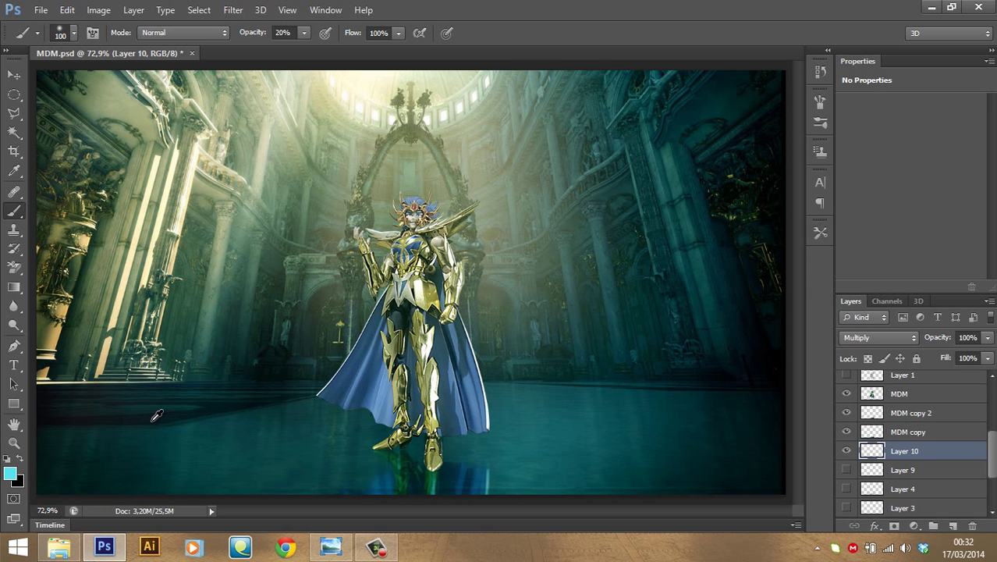
left_click(157, 416, "alt")
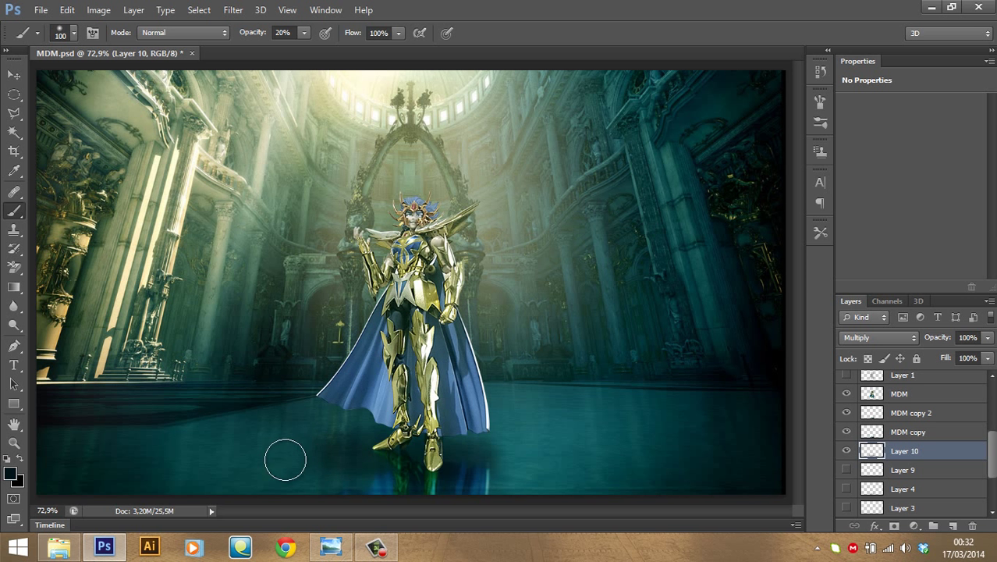
left_click_drag(380, 472, 486, 486)
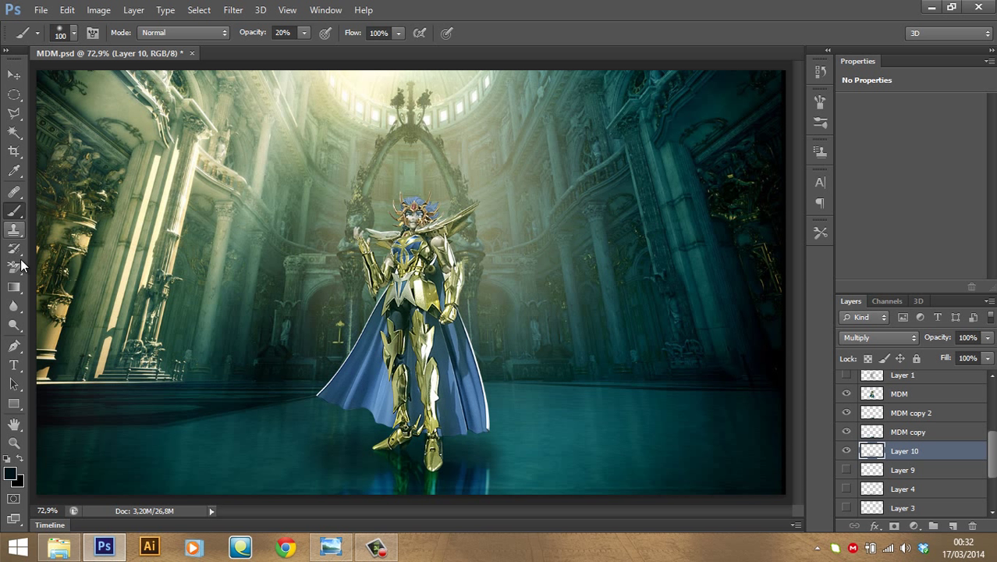
Choose the standard Eraser and enlarge its brush size
left_click(19, 267)
right_click(20, 270)
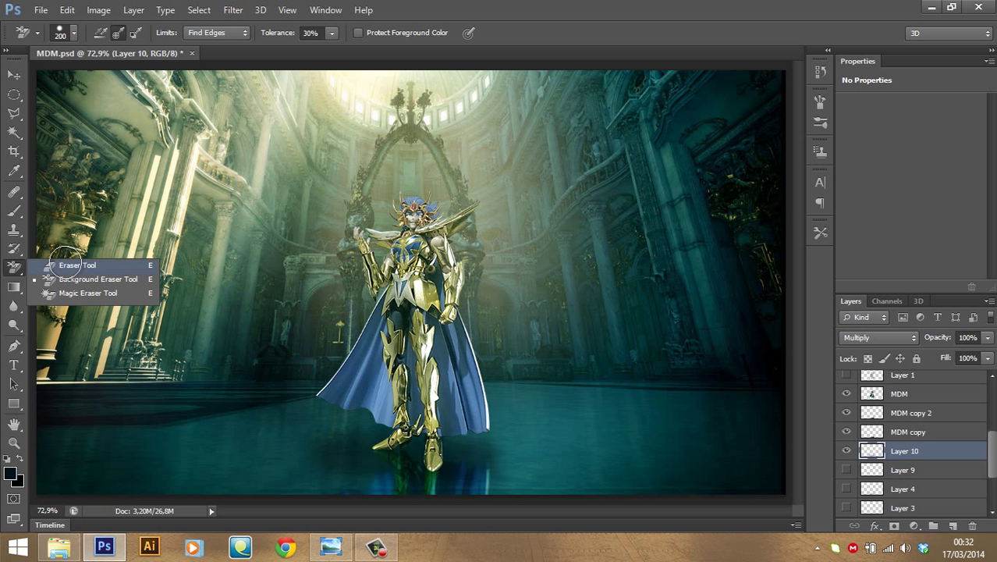
left_click(67, 264)
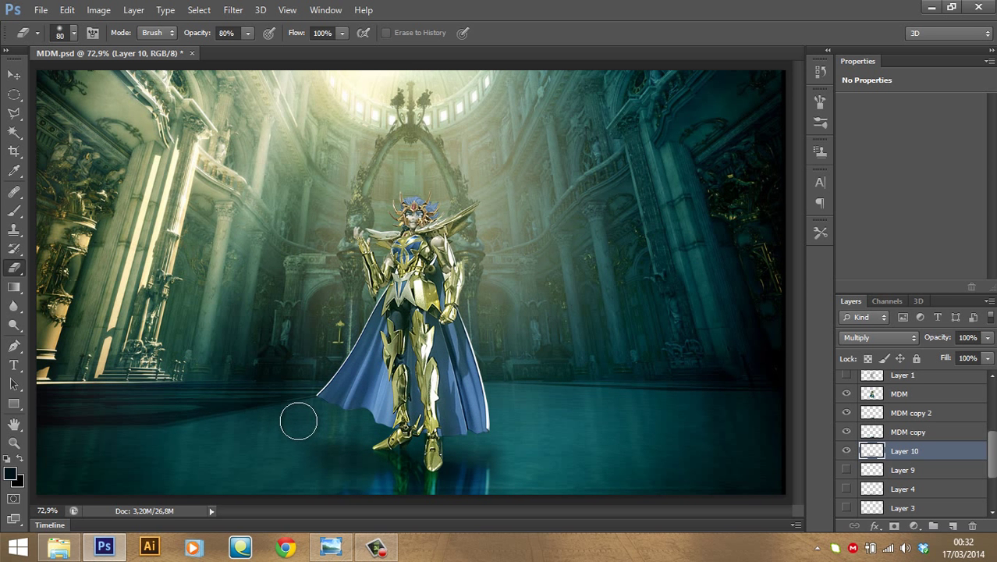
key("bracketright")
key("bracketright")
key("bracketright")
key("bracketright")
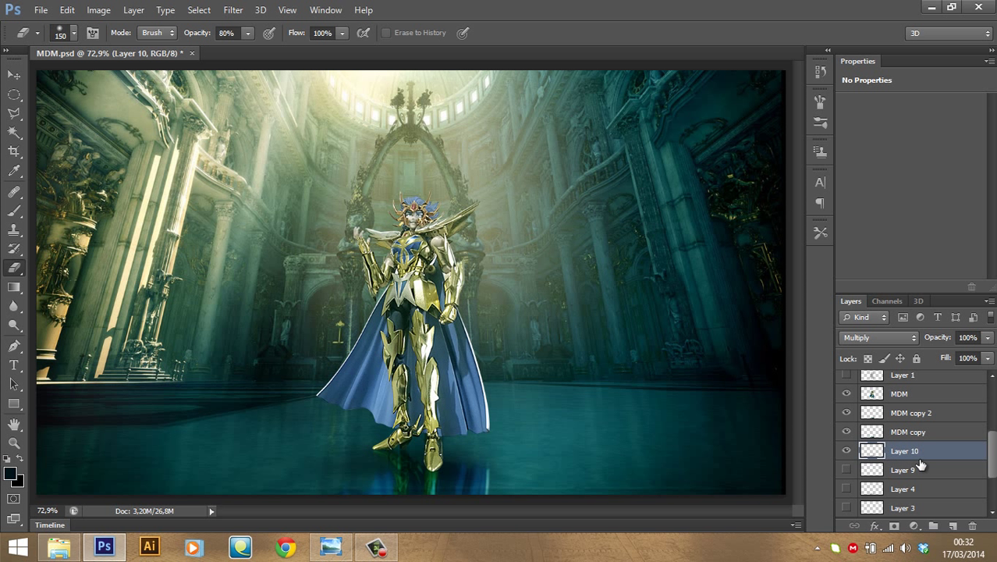
Add Layer 11, shrink the eraser, and zoom in centred on the figure's feet
left_click(954, 527)
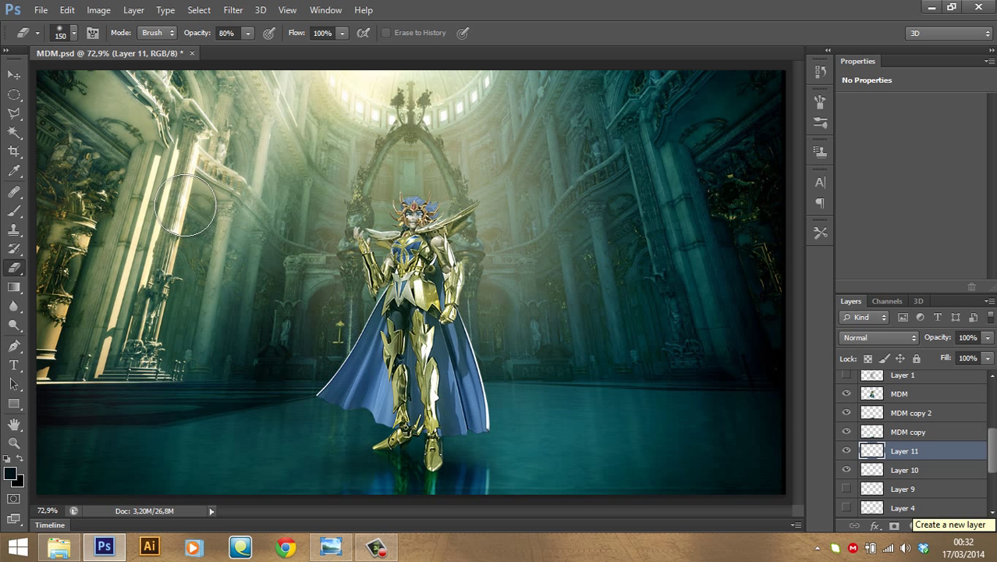
key("bracketleft")
key("bracketleft")
key("bracketleft")
key("bracketleft")
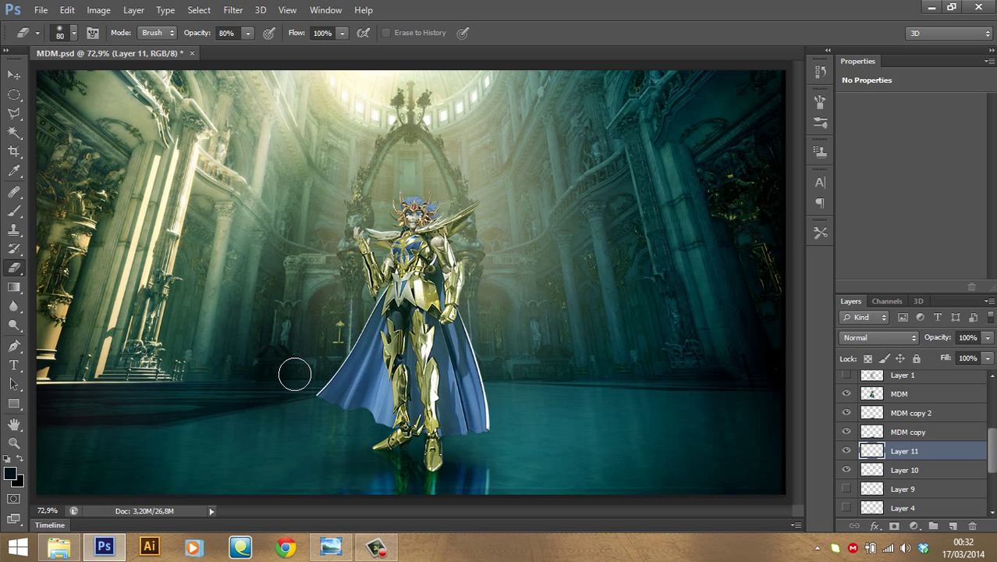
key("bracketleft")
key("bracketleft")
key("bracketleft")
key("bracketleft")
key("bracketleft")
scroll(428, 433, "up", 2)
scroll(428, 433, "up", 2)
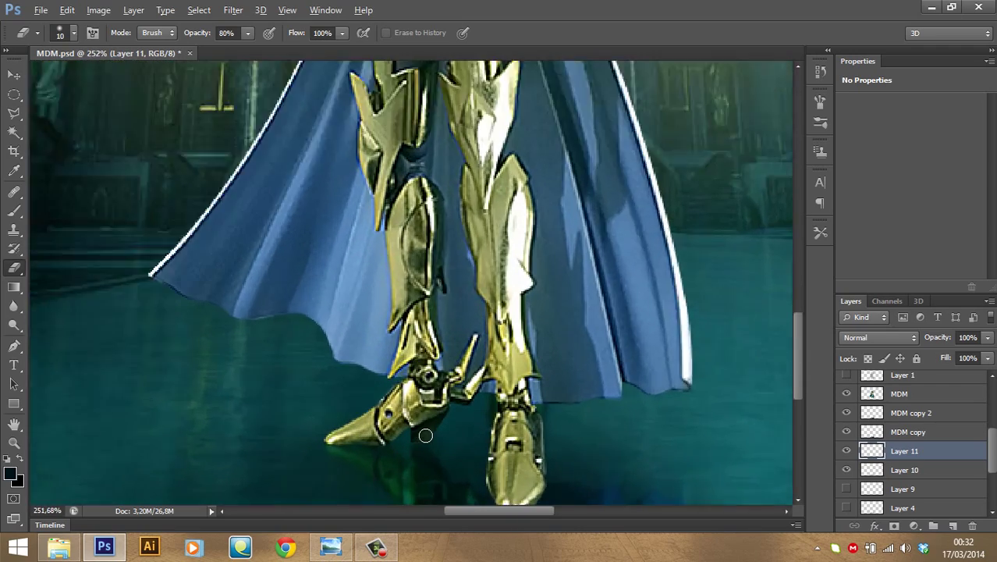
scroll(427, 433, "up", 1)
scroll(428, 433, "up", 1)
left_click_drag(427, 433, 412, 273)
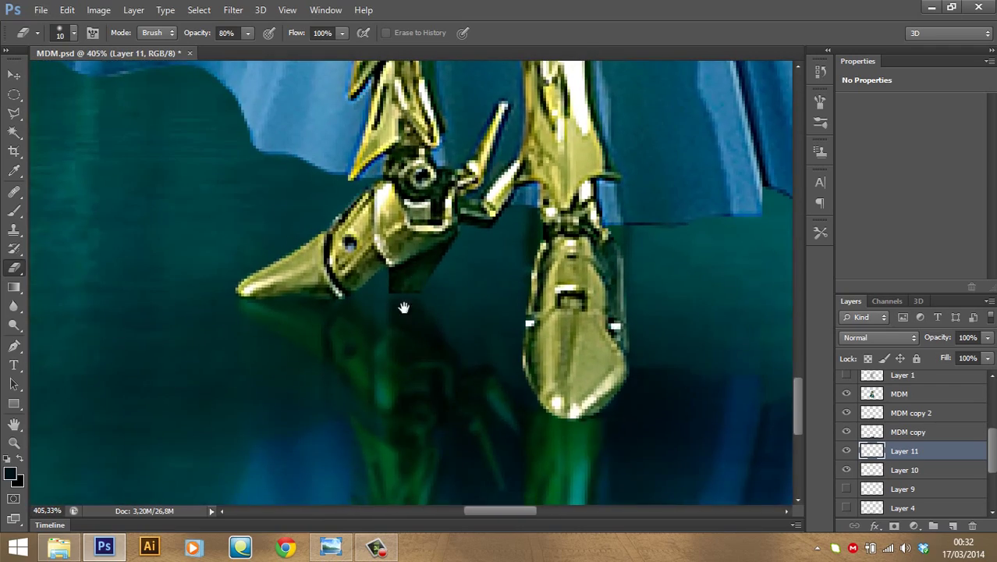
left_click_drag(402, 307, 428, 351)
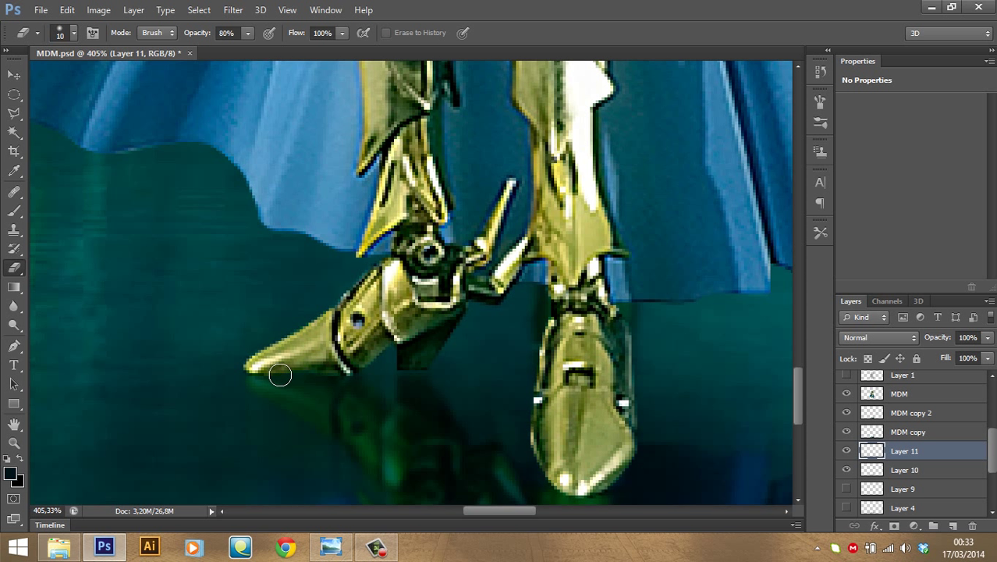
key("bracketleft")
key("bracketleft")
key("bracketleft")
Set a fine-tipped Brush at 50% opacity and blend Layer 11 as Multiply
left_click(9, 214)
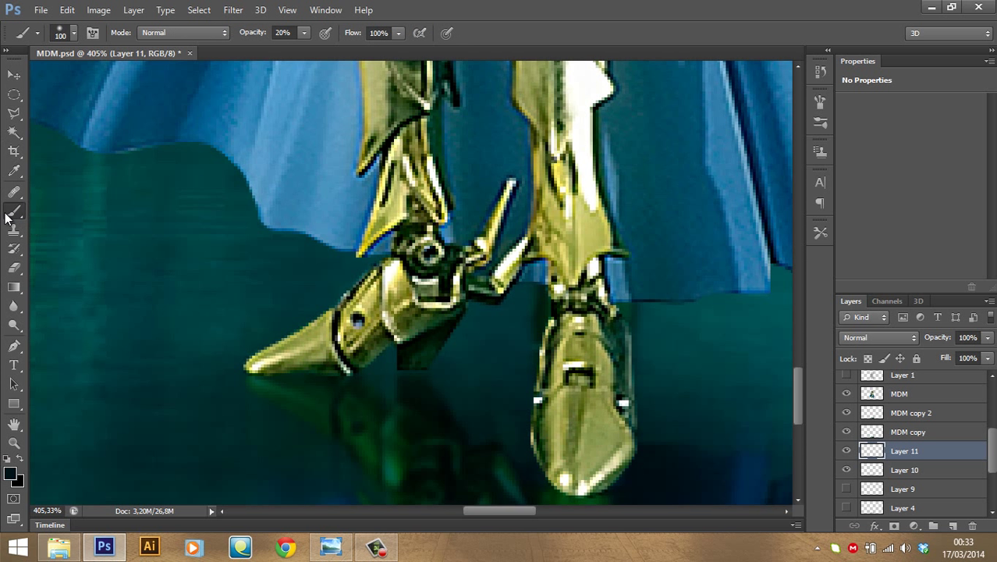
key("bracketleft")
key("bracketleft")
key("bracketleft")
key("bracketleft")
key("bracketleft")
key("bracketleft")
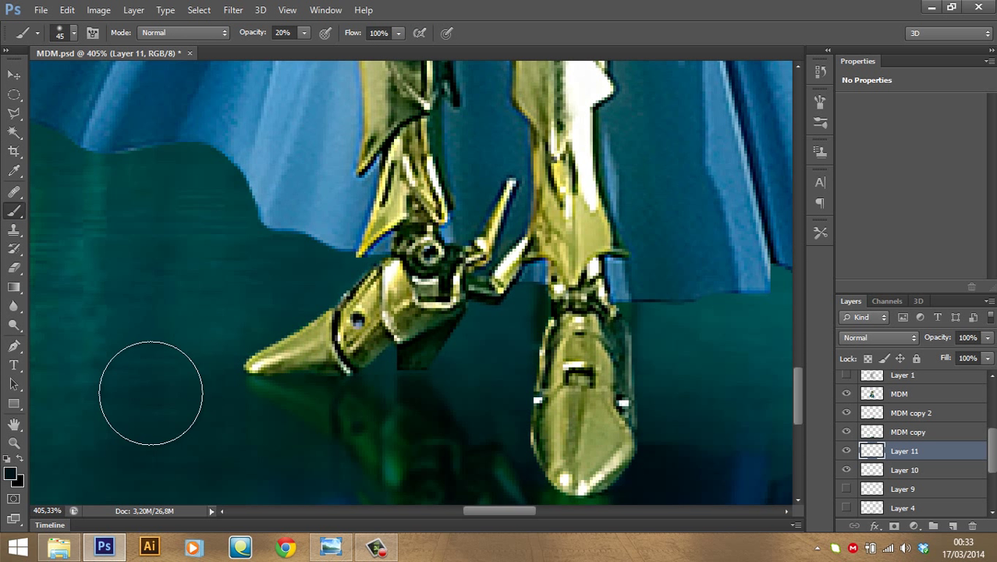
key("bracketleft")
key("bracketleft")
key("bracketleft")
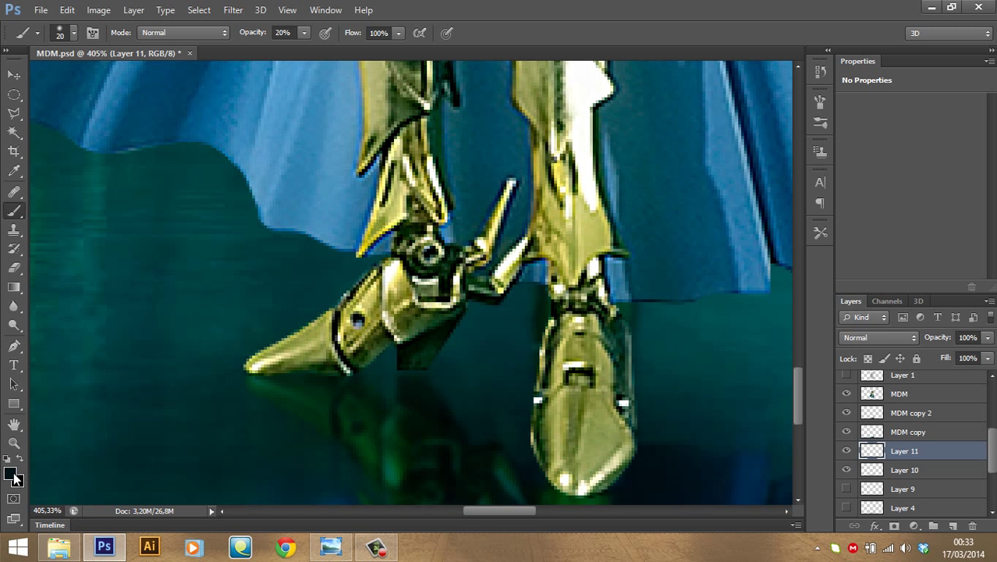
key("bracketleft")
key("bracketleft")
key("bracketleft")
left_click(894, 341)
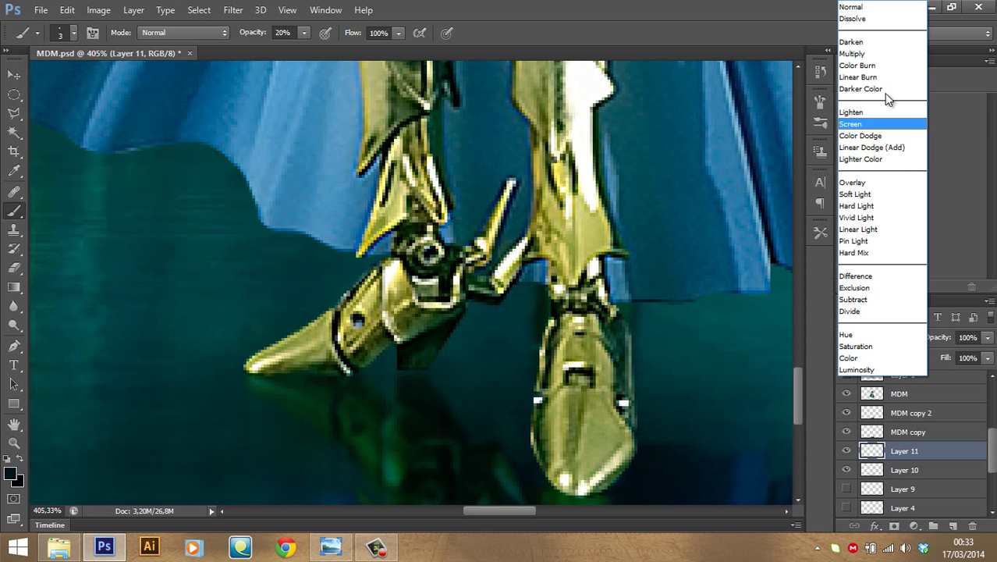
left_click(861, 56)
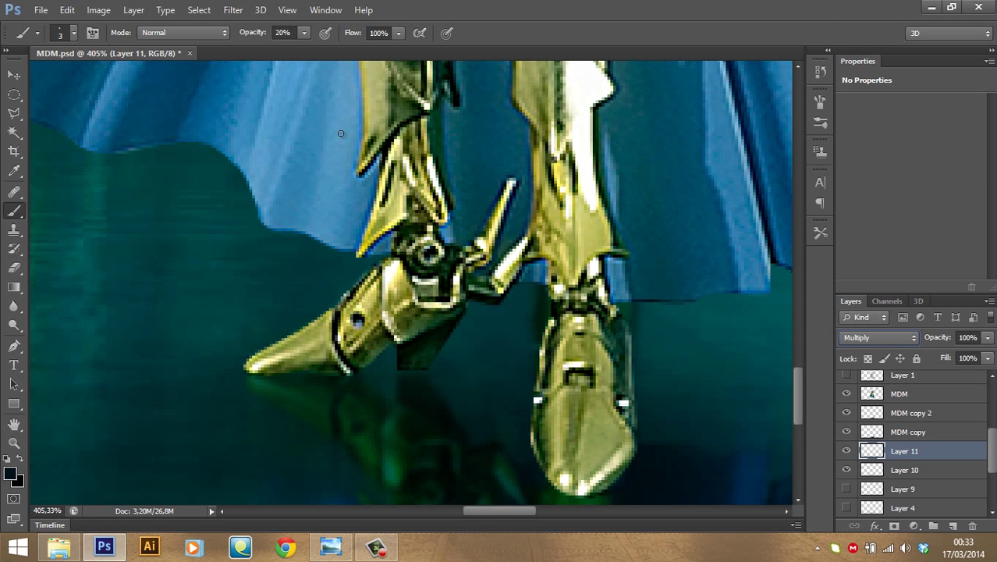
left_click(295, 34)
type("50")
key("Return")
Paint dark shadows along the boots' lower edges and toes, then fit the image on screen
mouse_move(264, 380)
left_mouse_down()
mouse_move(345, 370)
mouse_move(251, 373)
left_mouse_up()
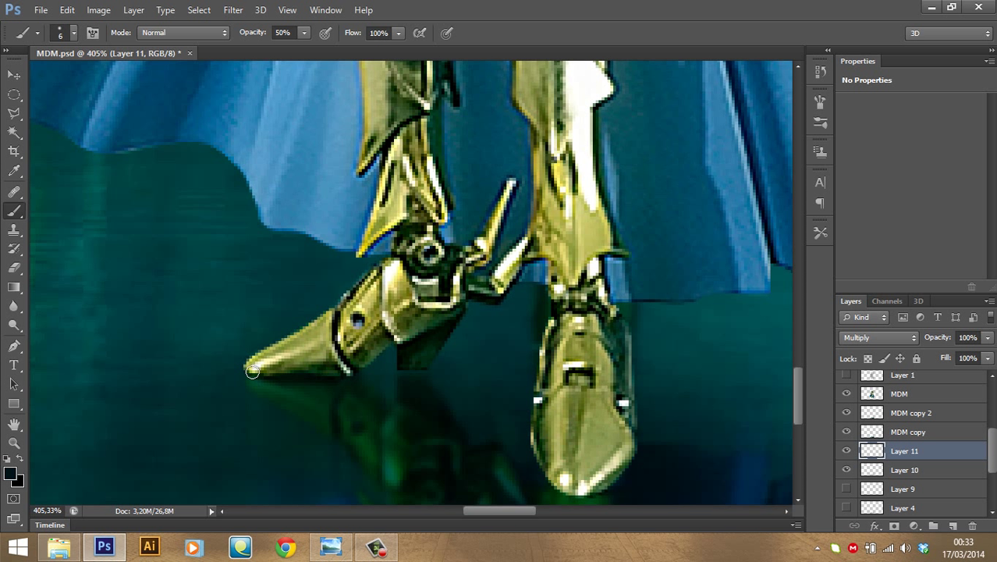
mouse_move(402, 371)
left_mouse_down()
mouse_move(421, 370)
mouse_move(367, 366)
left_mouse_up()
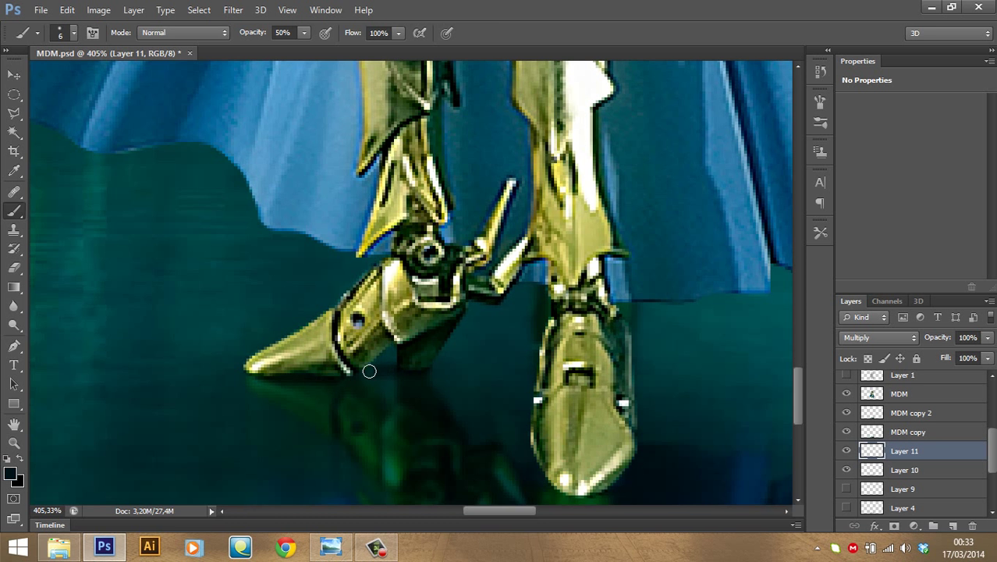
mouse_move(537, 458)
left_mouse_down()
mouse_move(558, 483)
mouse_move(589, 490)
mouse_move(621, 471)
mouse_move(624, 393)
left_mouse_up()
mouse_move(561, 410)
left_mouse_down()
mouse_move(546, 390)
mouse_move(577, 418)
mouse_move(620, 385)
mouse_move(568, 410)
mouse_move(549, 391)
mouse_move(574, 421)
mouse_move(586, 413)
left_mouse_up()
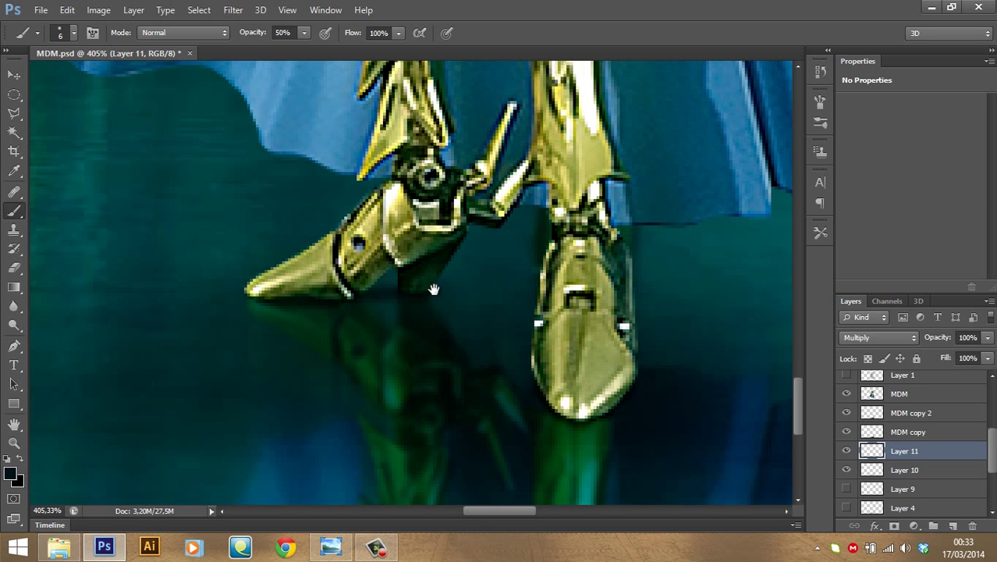
left_click_drag(436, 317, 463, 354)
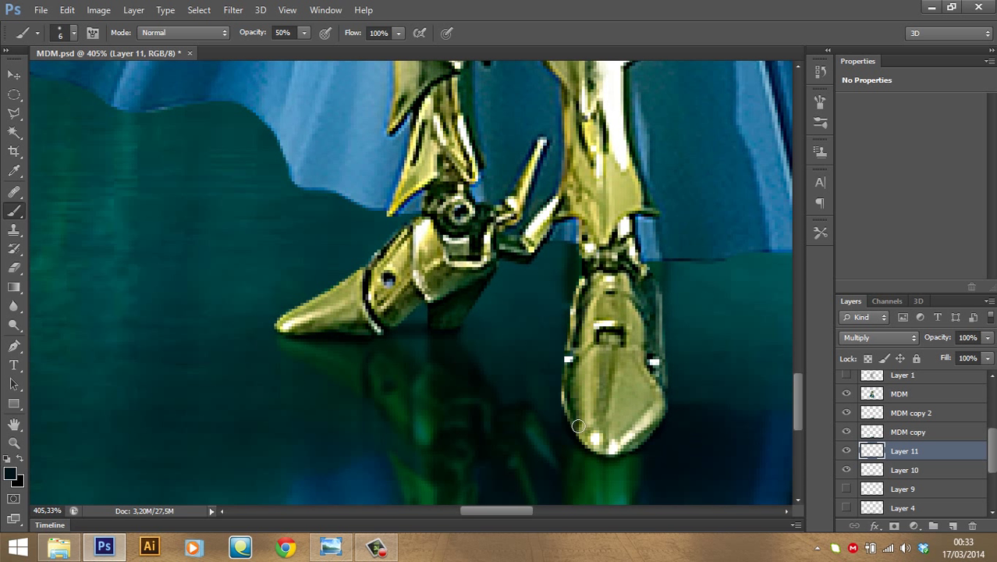
key("ctrl+0")
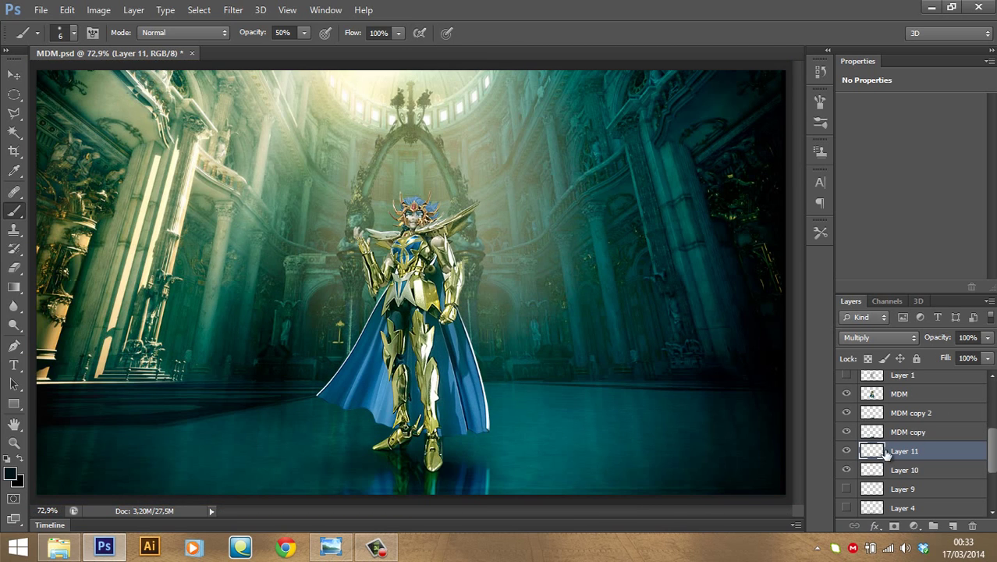
Toggle Layer 11 off and on to compare the shading, leaving it visible
left_click(846, 451)
left_click(847, 451)
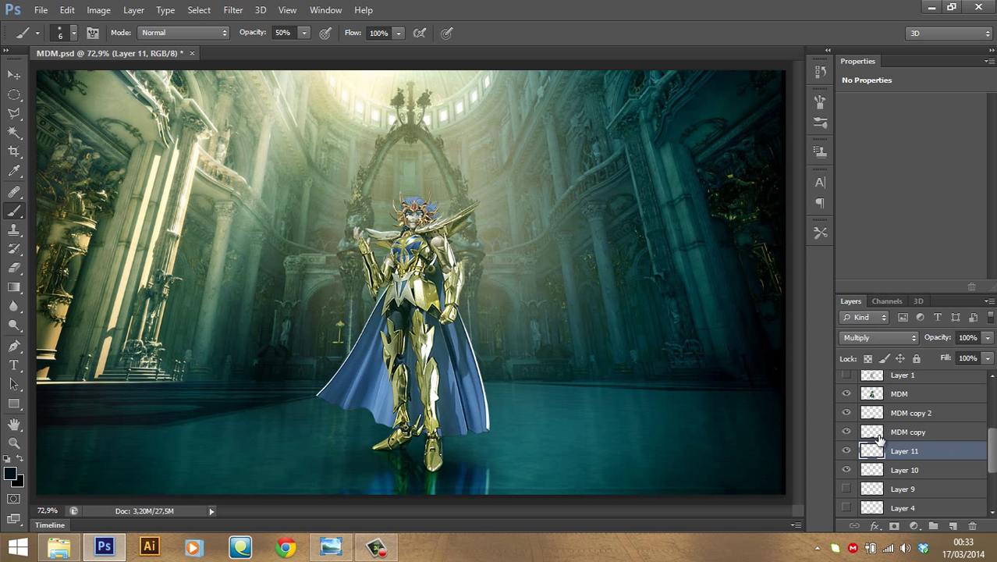
scroll(990, 448, "down", 4)
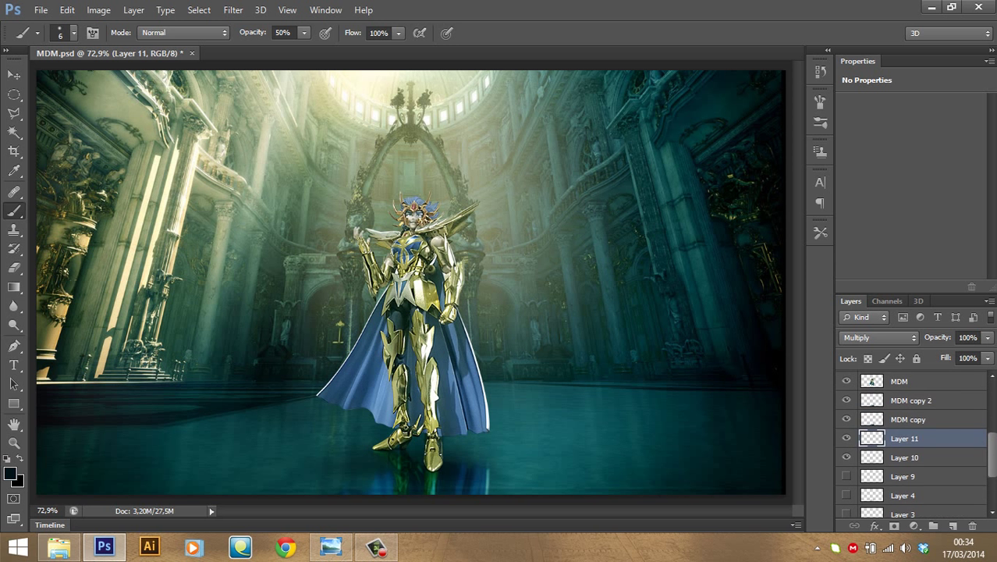
scroll(913, 443, "down", 2)
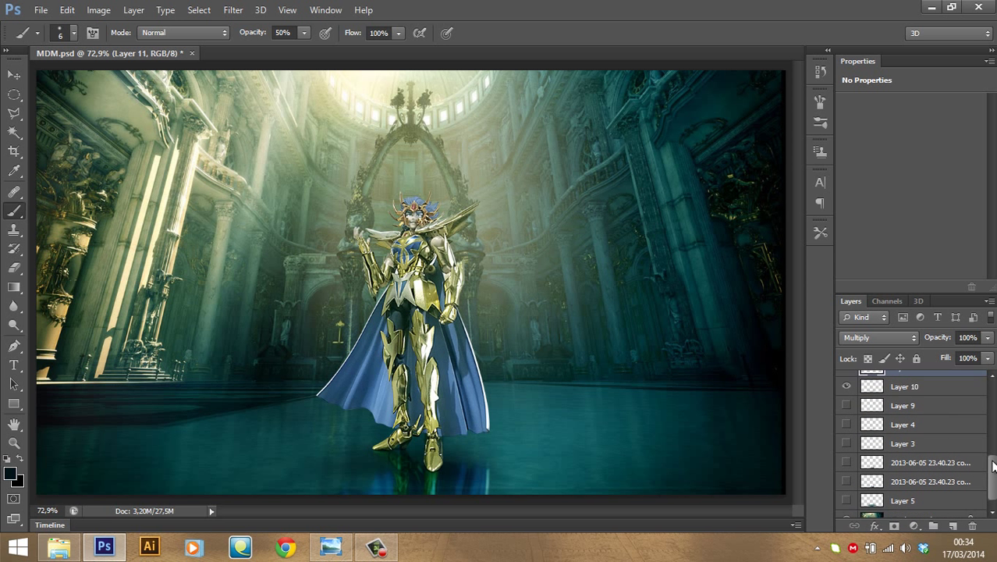
scroll(952, 460, "up", 6)
left_click(846, 460)
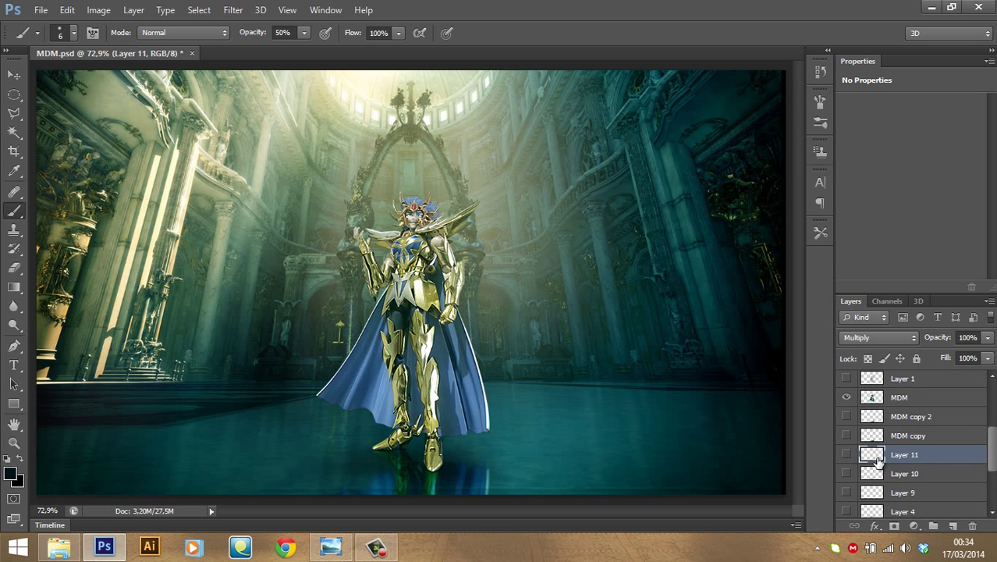
scroll(976, 469, "down", 5)
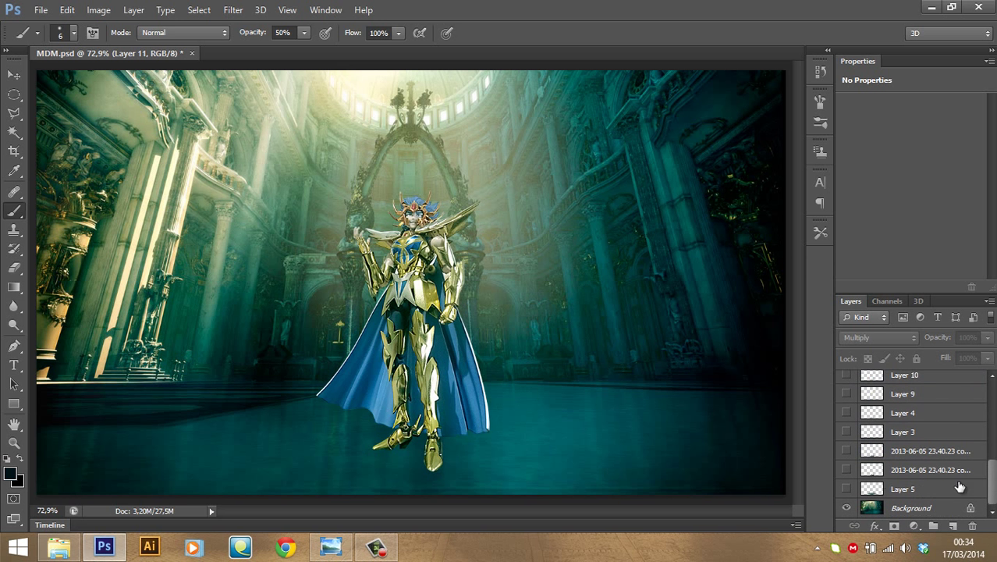
Show Layer 5, the dated floor-reflection layers and Layer 4 under the figure
left_click(847, 489)
left_click(847, 470)
left_click(846, 452)
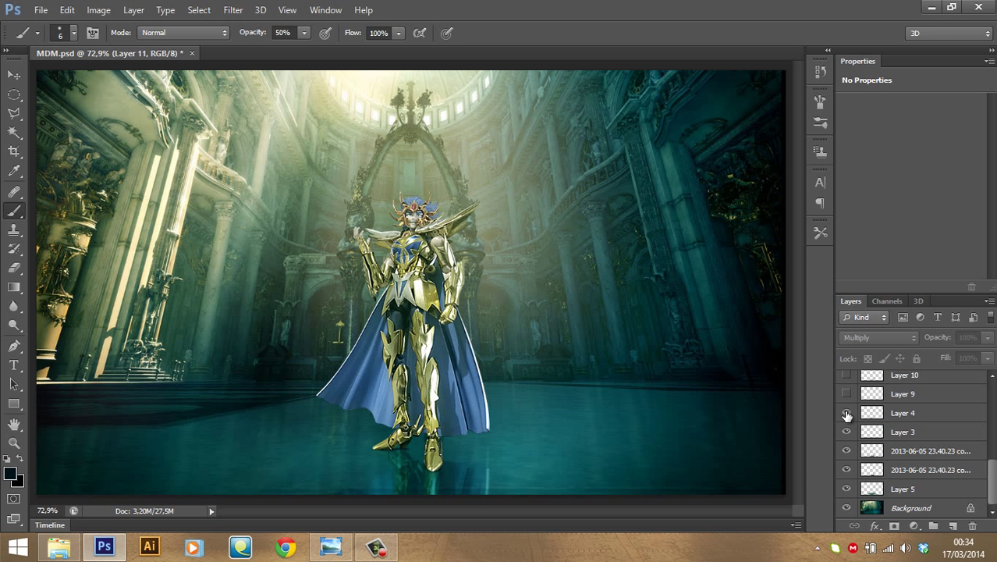
left_click(846, 413)
scroll(862, 415, "up", 3)
Show the blue flame layers (Layer 6, Layer 6 copy, Layer 7), comparing the glow at the hand
left_click(847, 417)
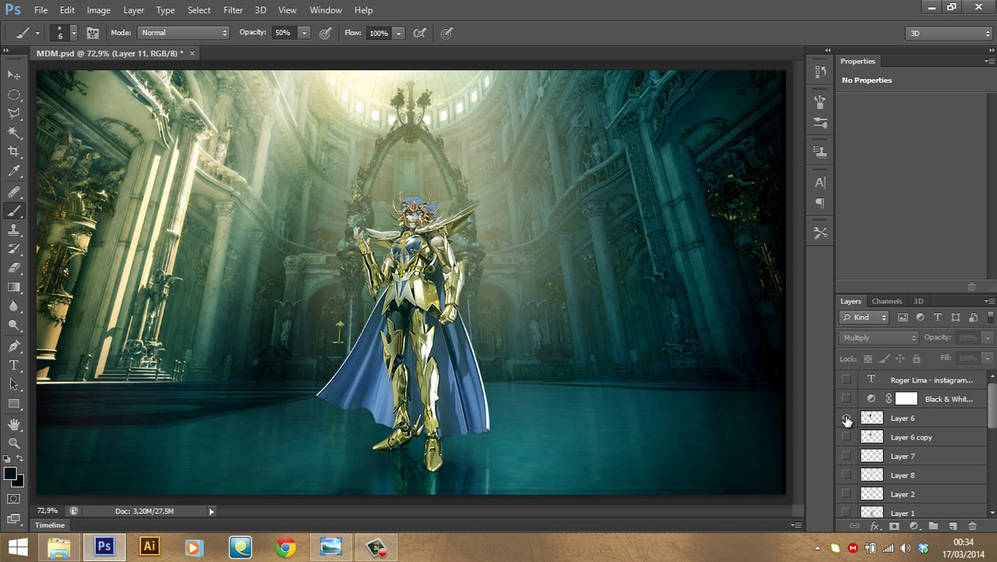
left_click(848, 419)
left_click(847, 419)
left_click(847, 418)
left_click(846, 419)
left_click(847, 418)
left_click(847, 437)
left_click(847, 437)
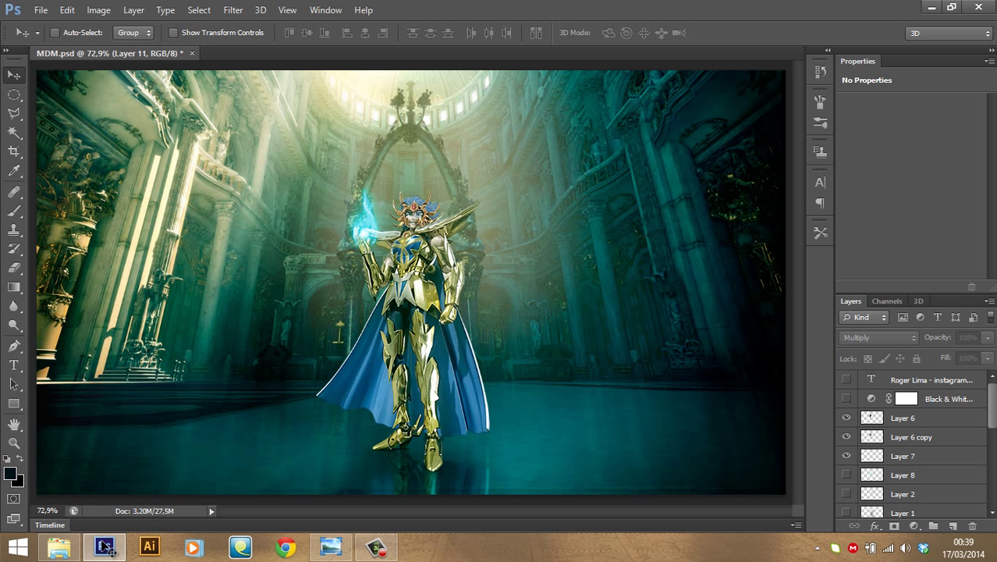
Open the blue fireball image from the TUTORIAL CLOTH folder in Photoshop using Open With
left_click(105, 546)
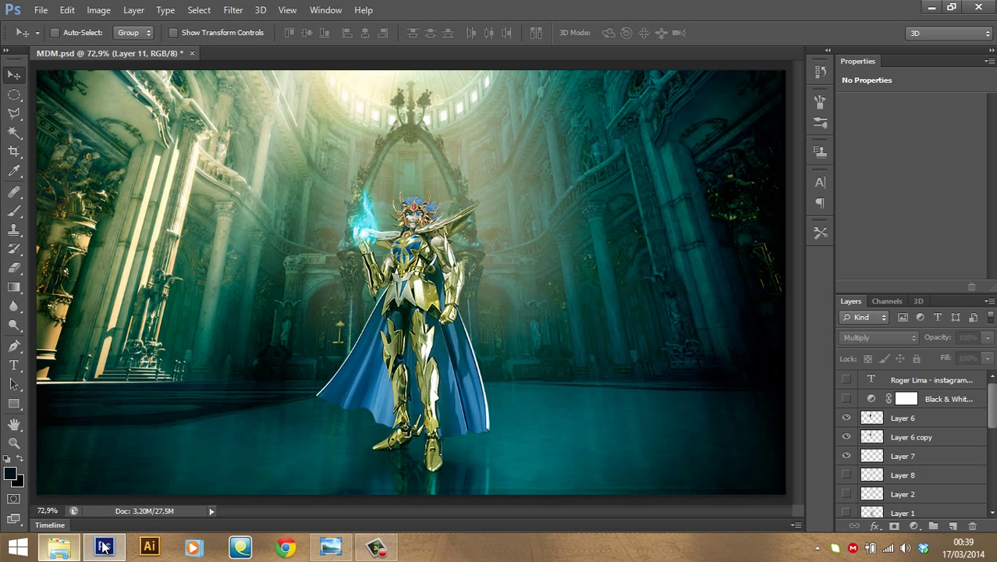
key("Right")
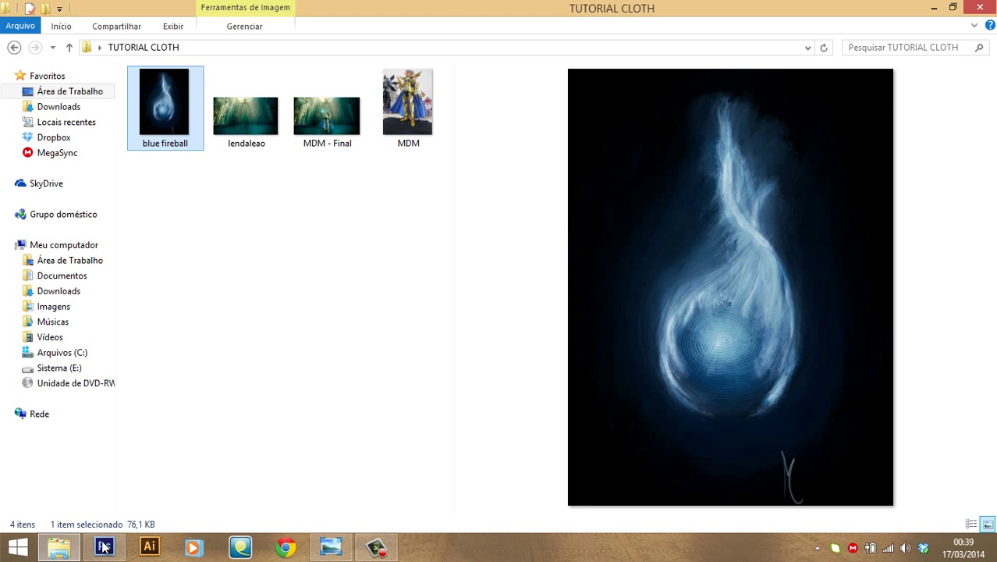
key("shift+F10")
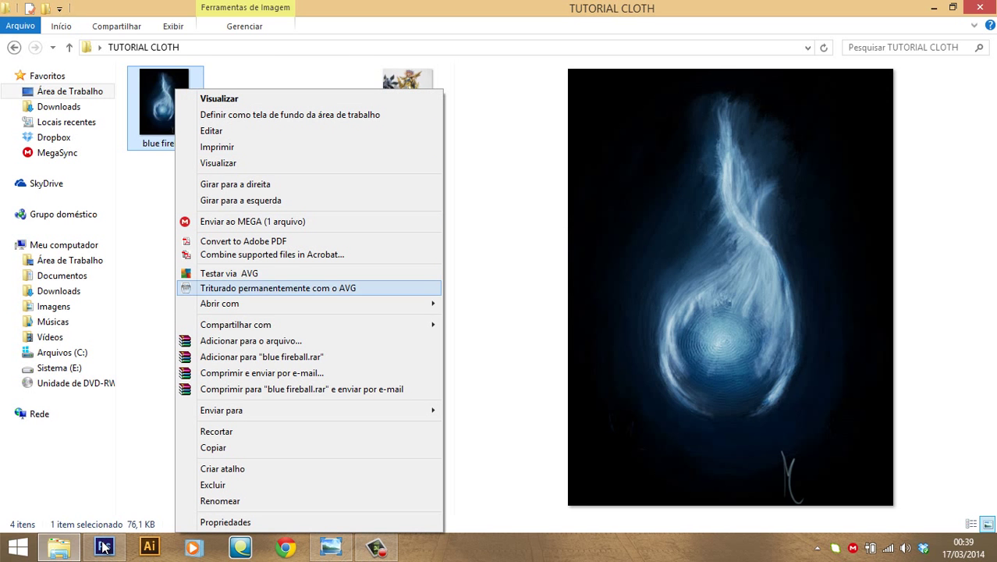
key("Right")
key("Down")
key("Return")
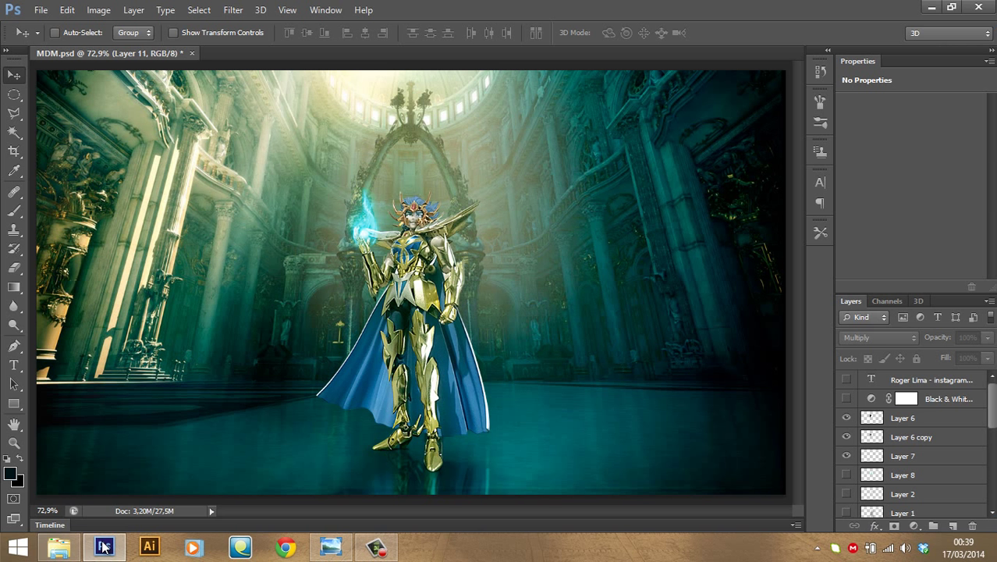
Add a Color Balance adjustment layer to the fireball with Cyan/Red -33 and Blue +50
key("Return")
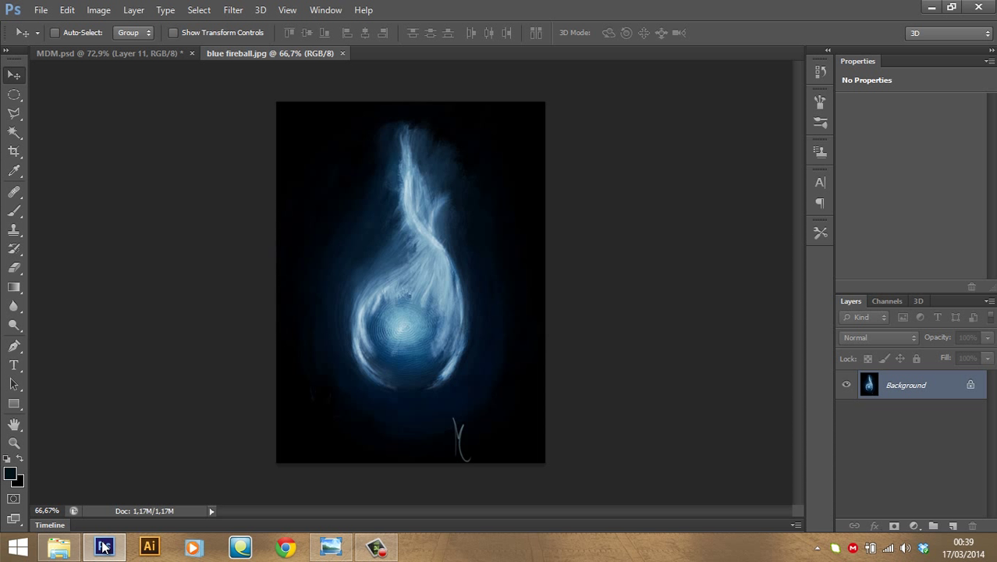
left_click(914, 525)
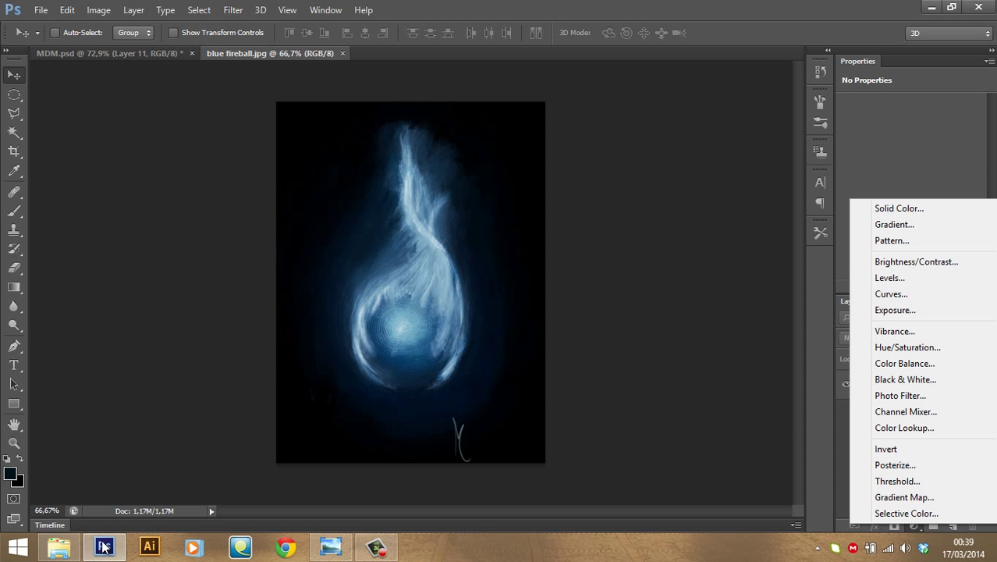
key("Return")
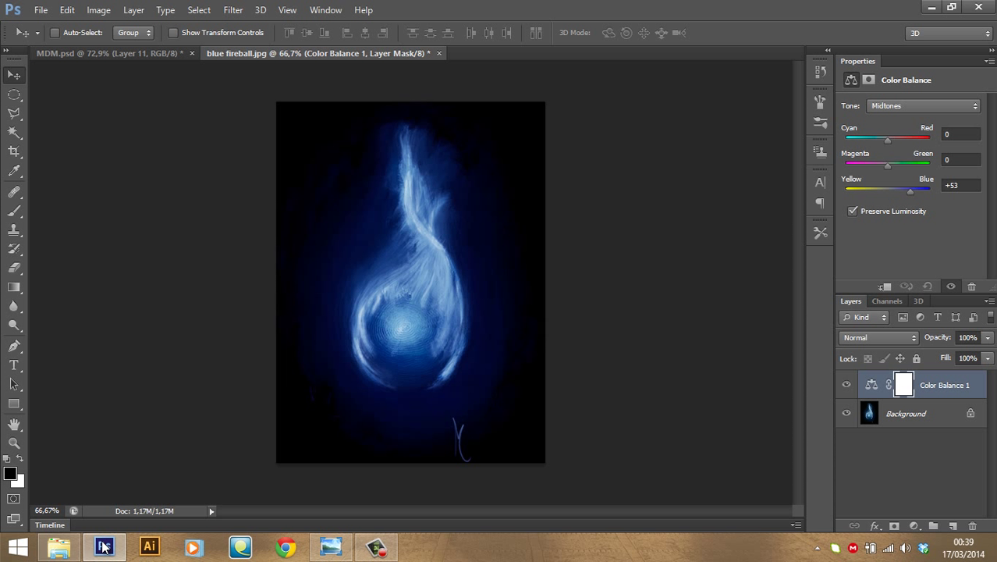
left_click_drag(909, 191, 908, 191)
left_click_drag(104, 549, 104, 543)
Merge Color Balance 1 into the fireball's Background layer
right_click(905, 414)
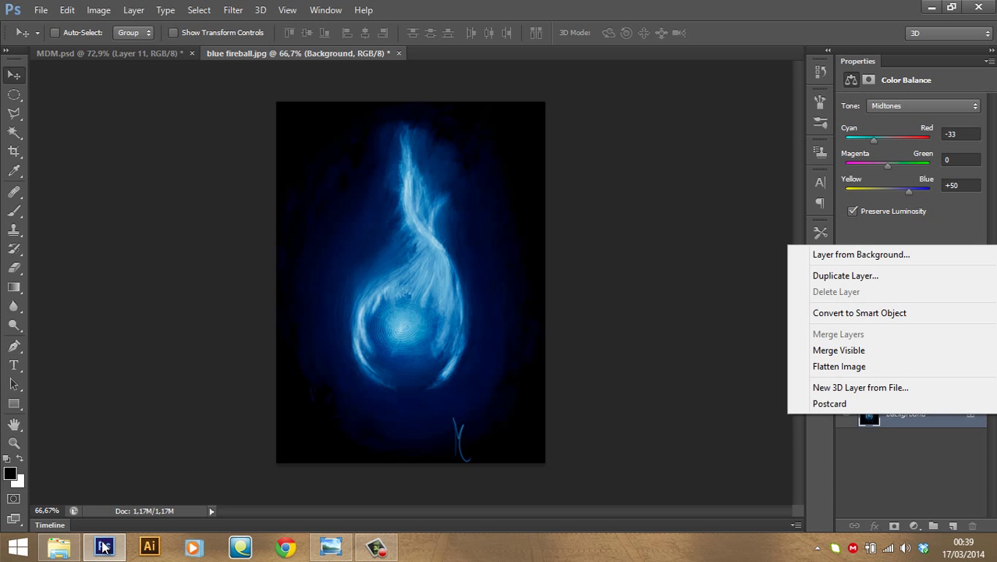
key("Escape")
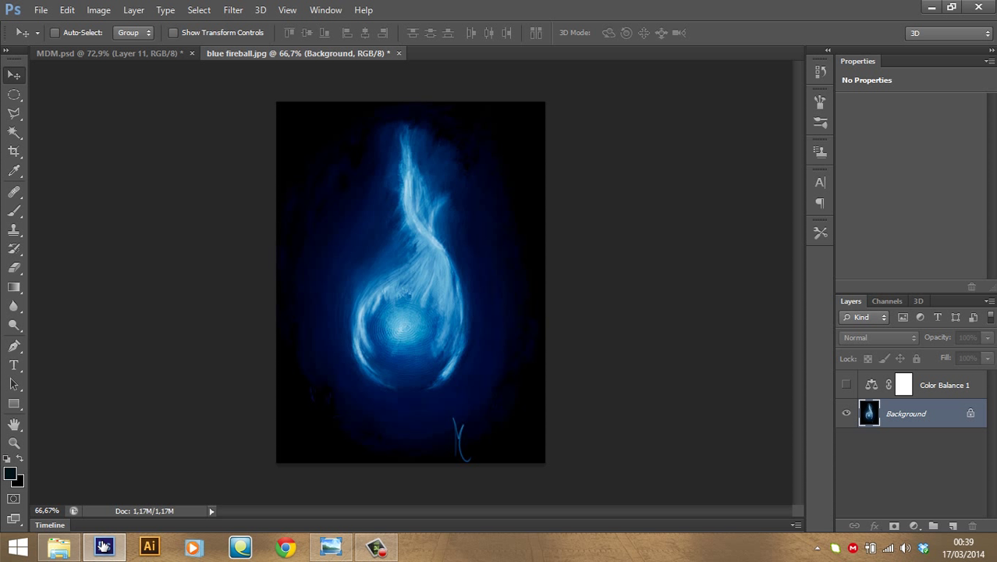
left_click(847, 384)
left_click(944, 384, "shift")
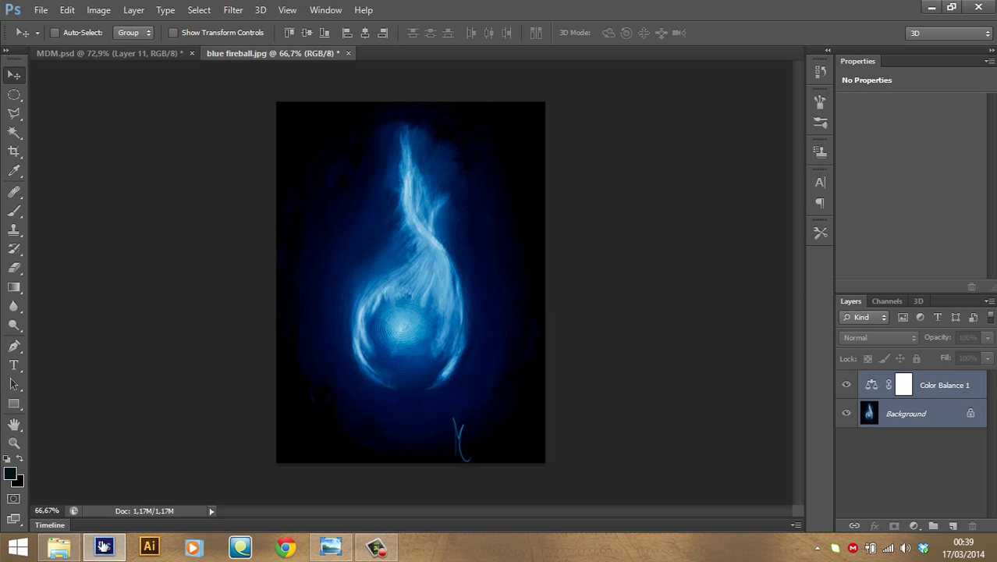
right_click(936, 386)
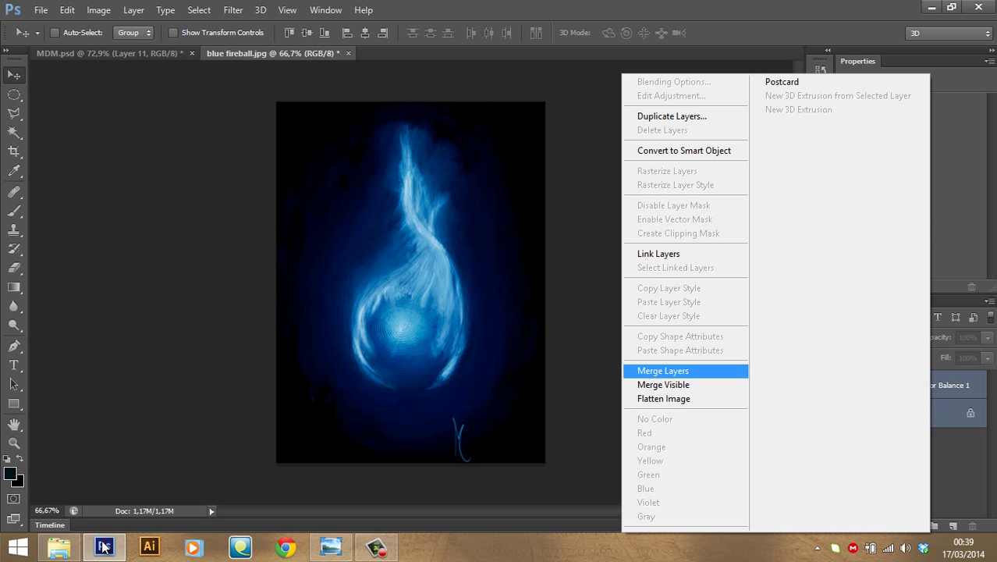
key("Return")
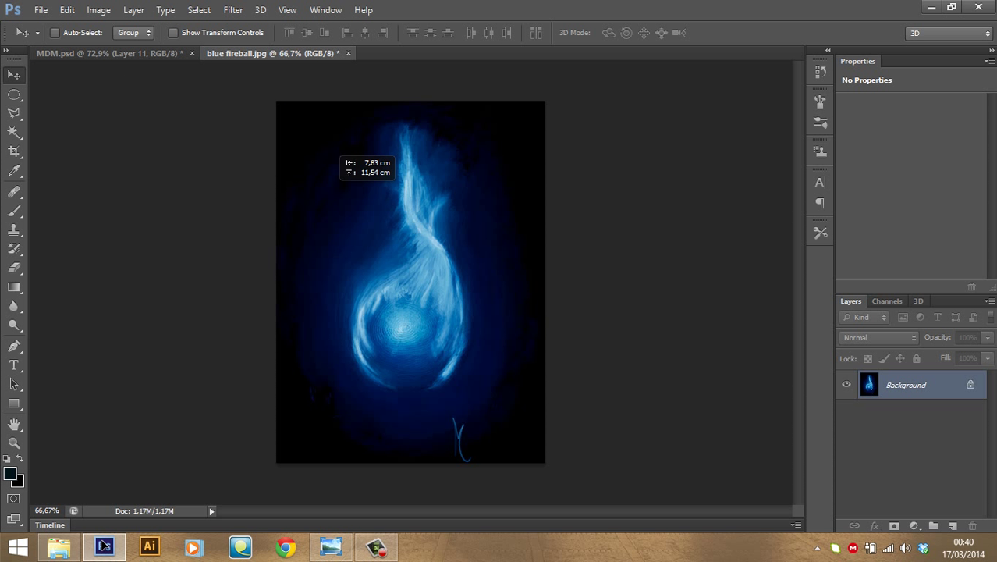
Bring the fireball into MDM.psd as Layer 12, placed above the MDM figure layer
left_click_drag(105, 547, 359, 163)
key("Return")
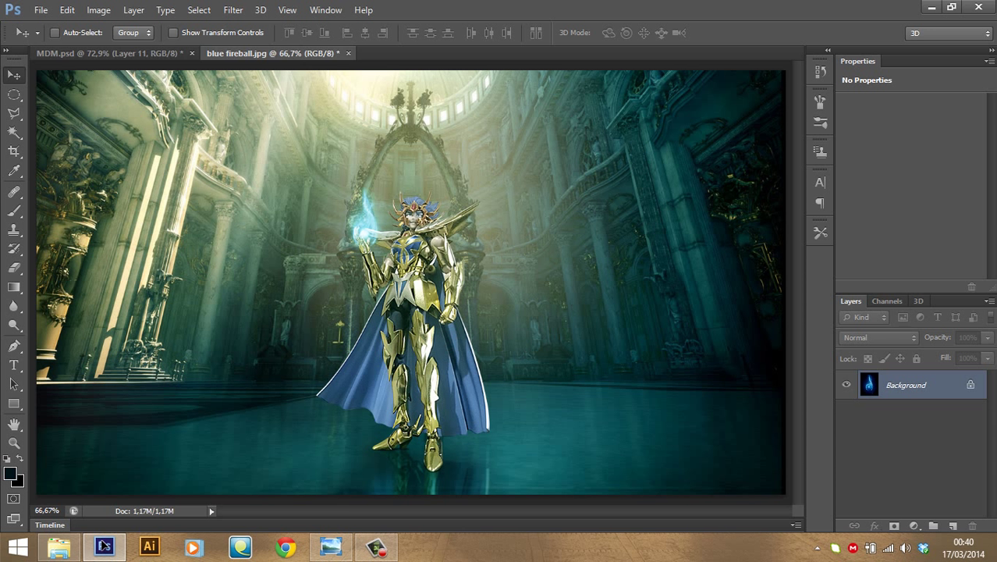
left_click_drag(106, 546, 109, 53)
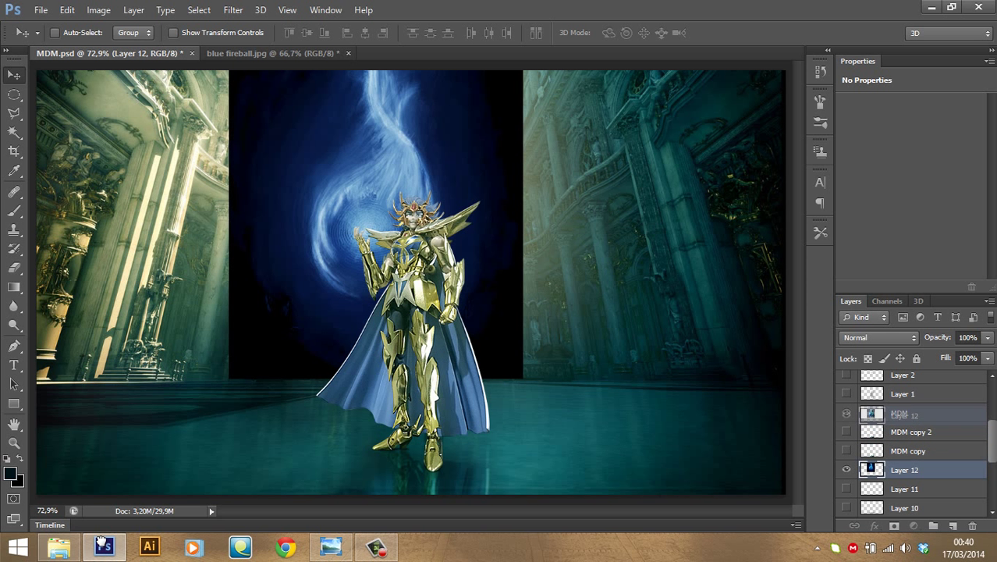
key("ctrl+bracketright")
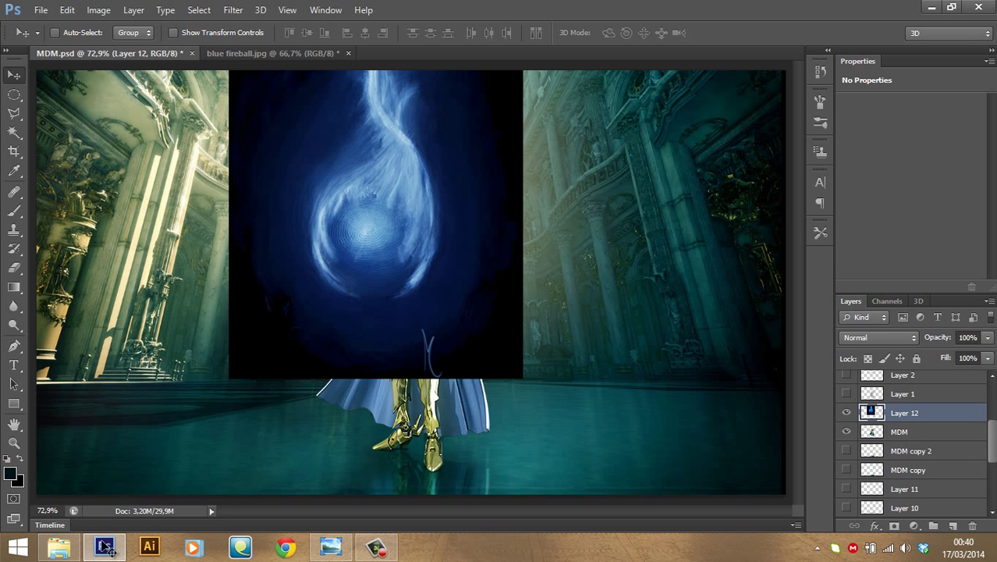
key("ctrl+minus")
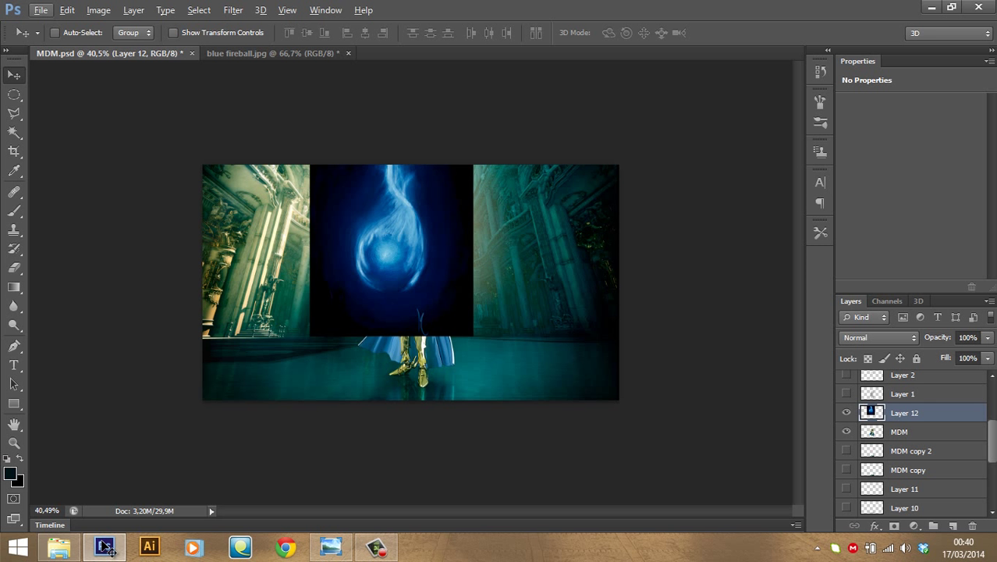
Scale the fireball down to about 25% near the raised hand, then zoom in
key("ctrl+t")
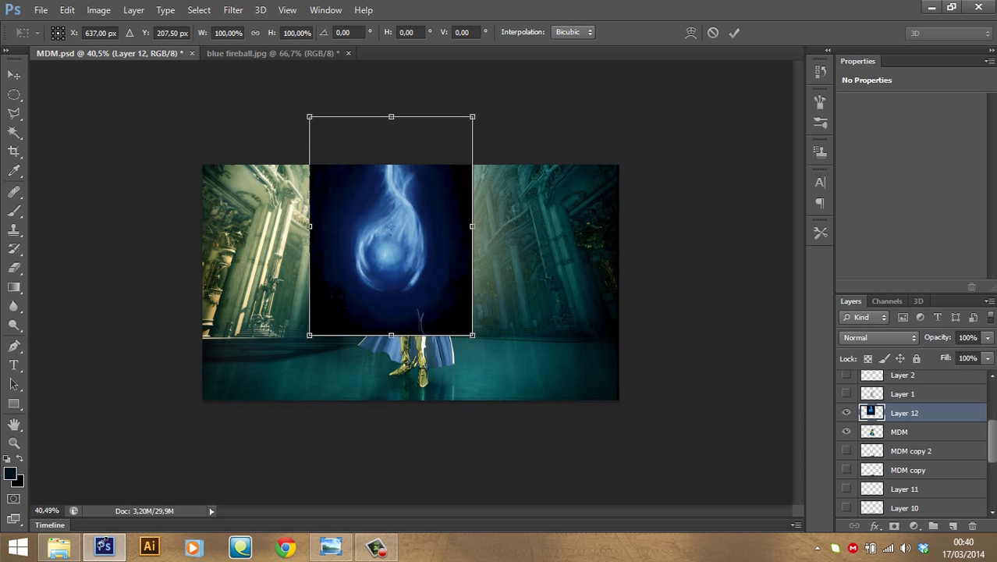
mouse_move(472, 116)
left_mouse_down()
mouse_move(357, 275)
mouse_move(405, 217)
left_mouse_up()
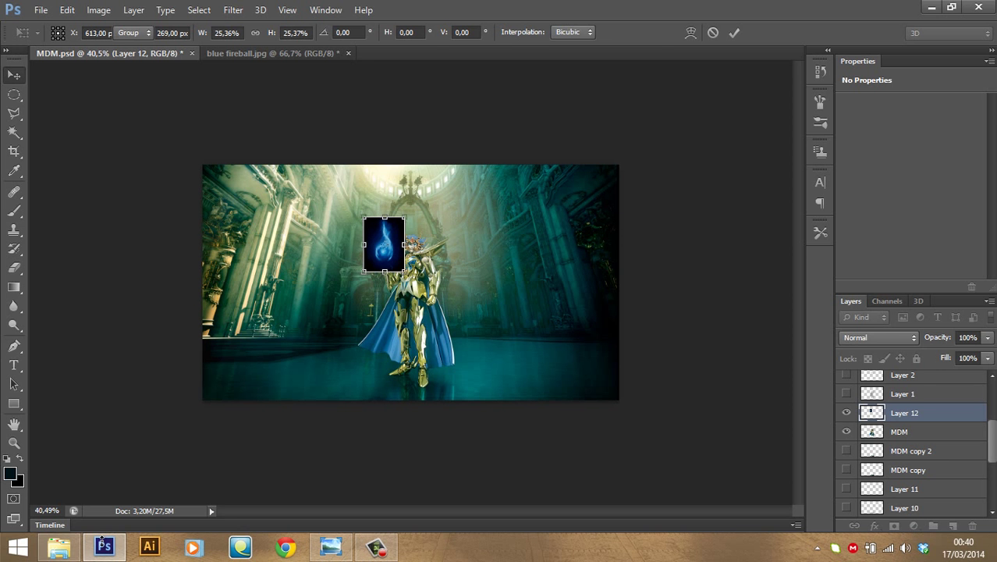
key("Return")
key("ctrl+plus")
key("ctrl+plus")
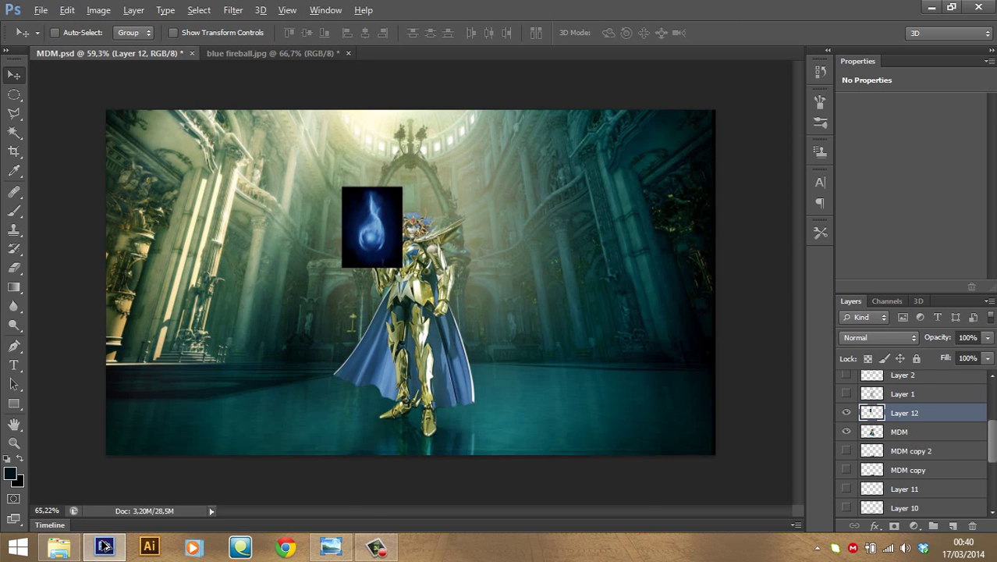
key("ctrl+plus")
key("ctrl+plus")
key("ctrl+plus")
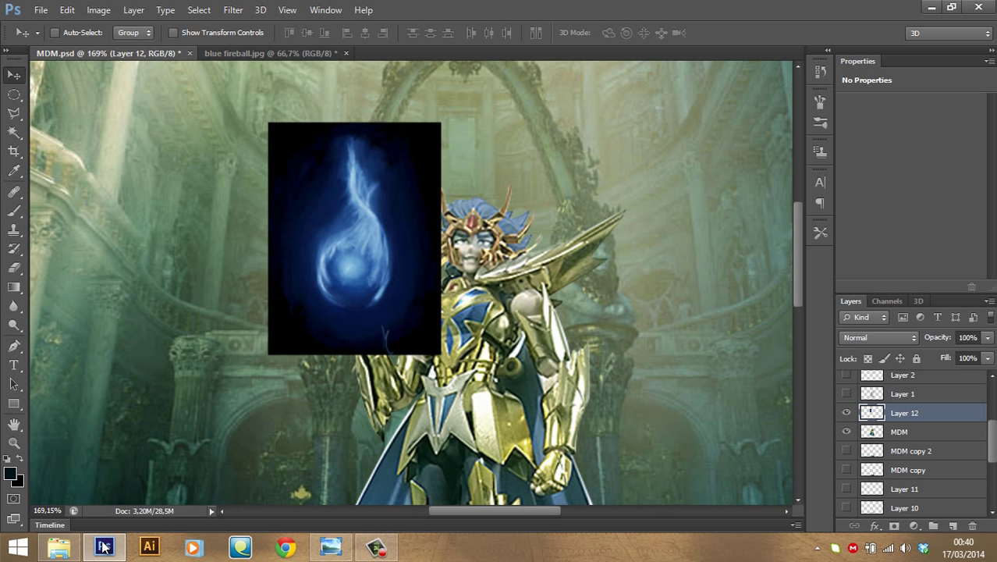
Set Layer 12's blend mode to Screen and fit the image to the window
left_click(879, 337)
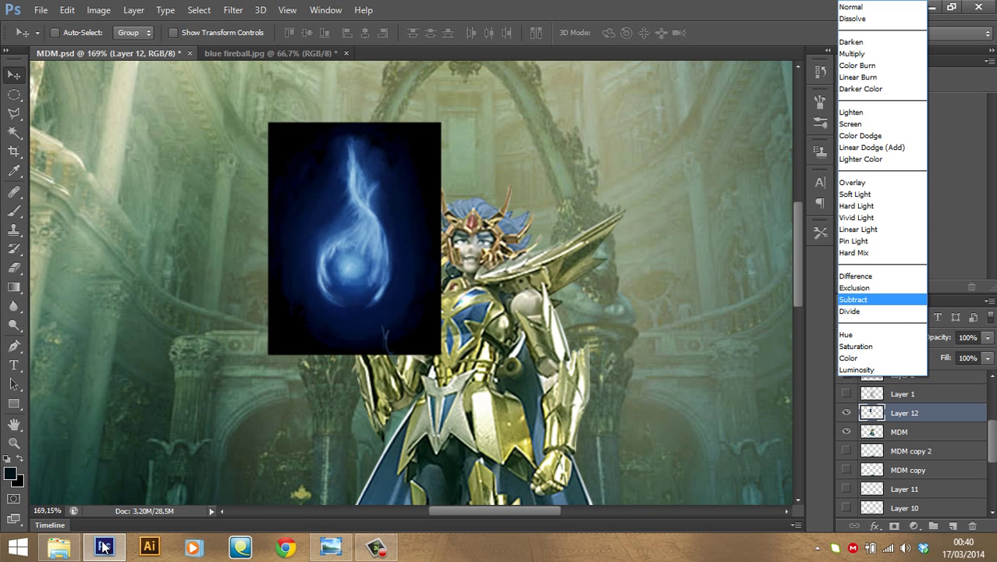
key("Down")
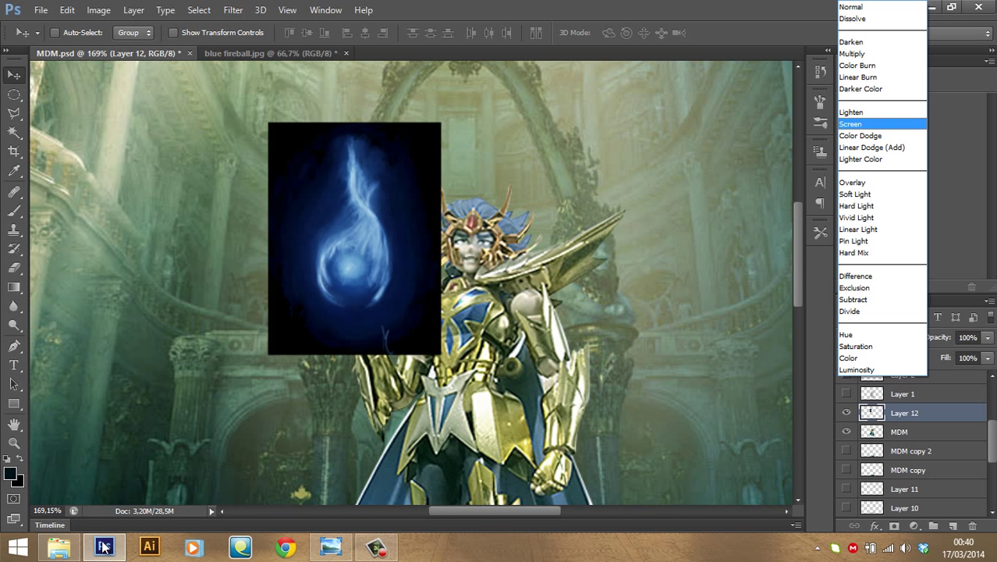
key("Return")
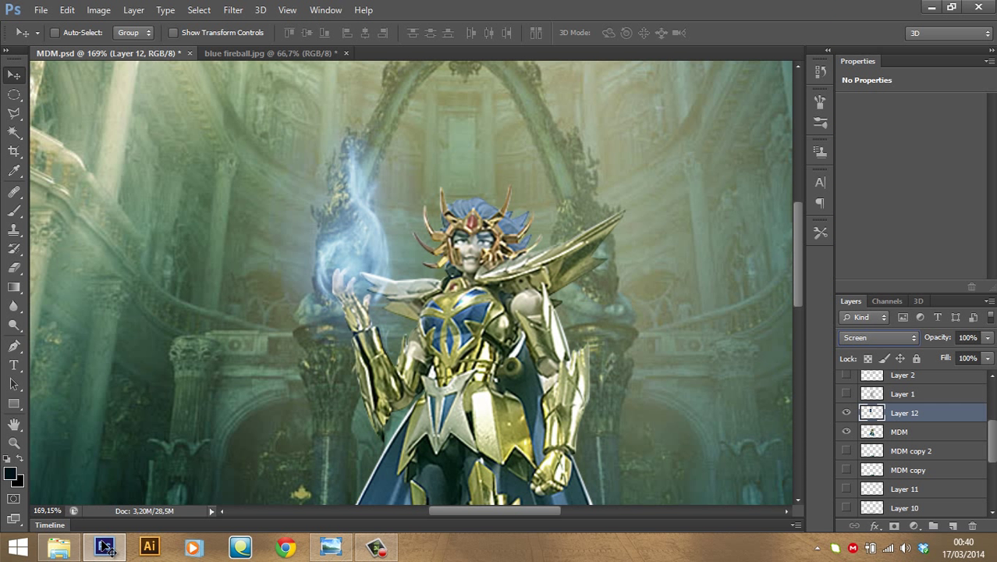
key("ctrl+minus")
key("ctrl+minus")
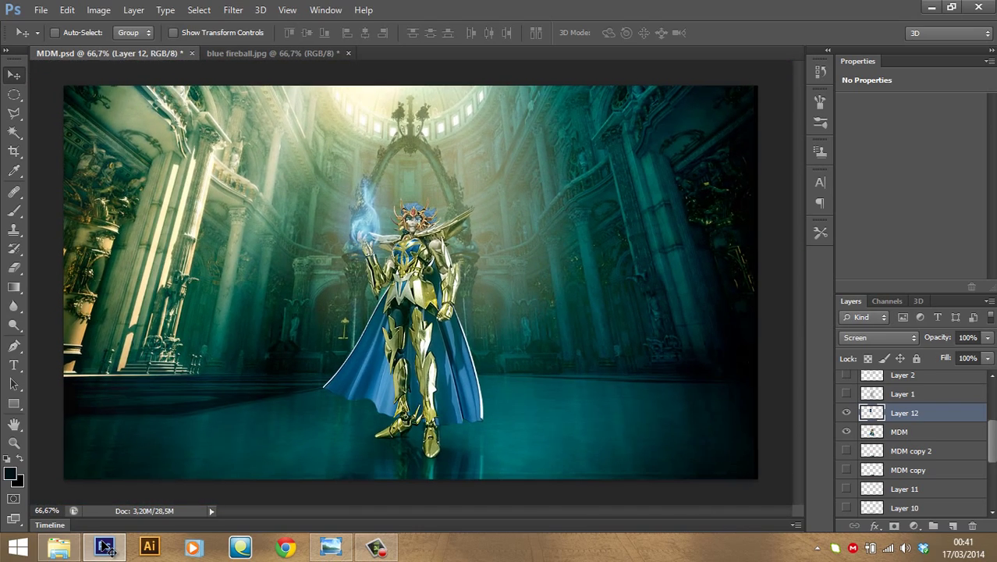
key("ctrl+0")
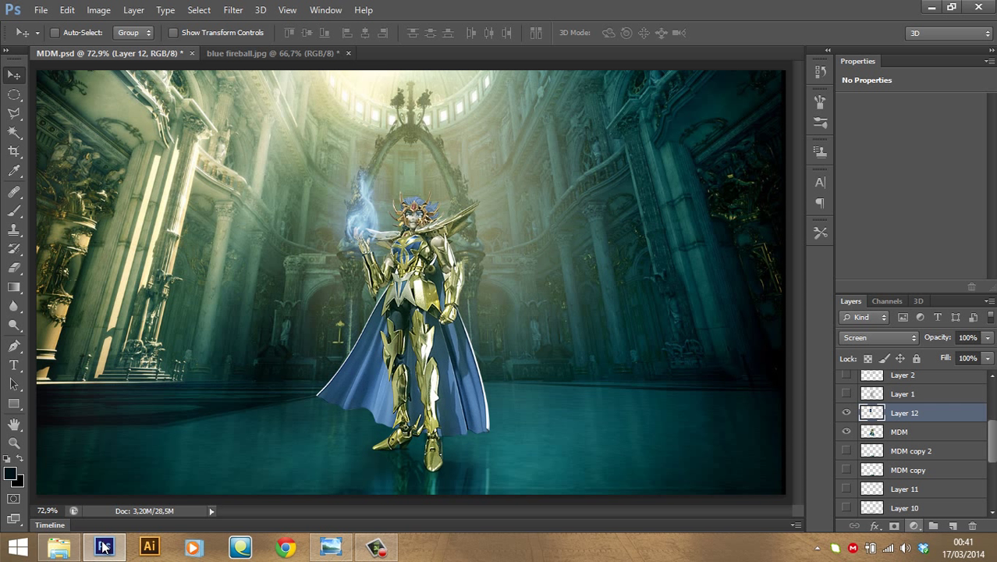
Bring up Image > Adjustments > Color Balance for the fireball layer
left_click(914, 526)
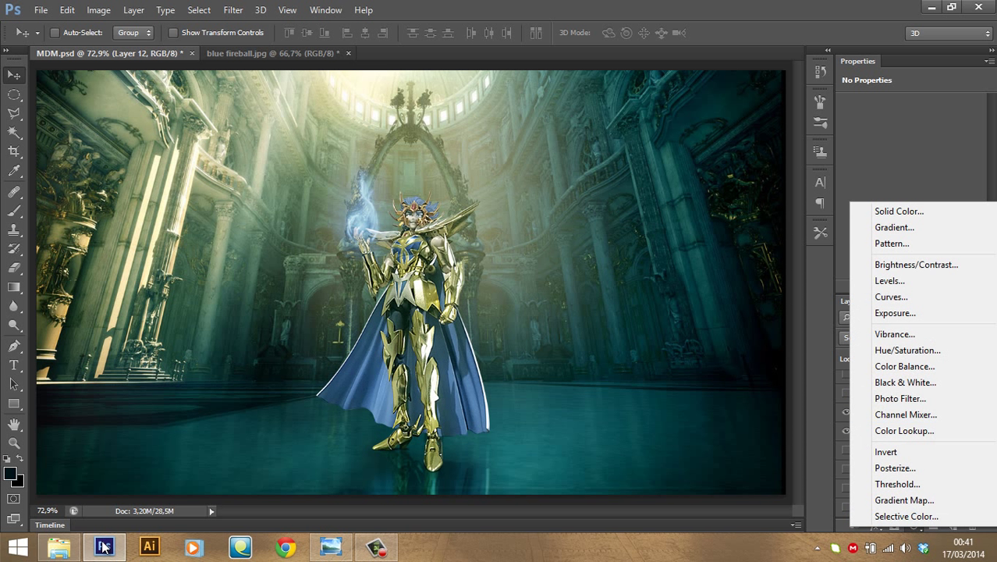
key("Escape")
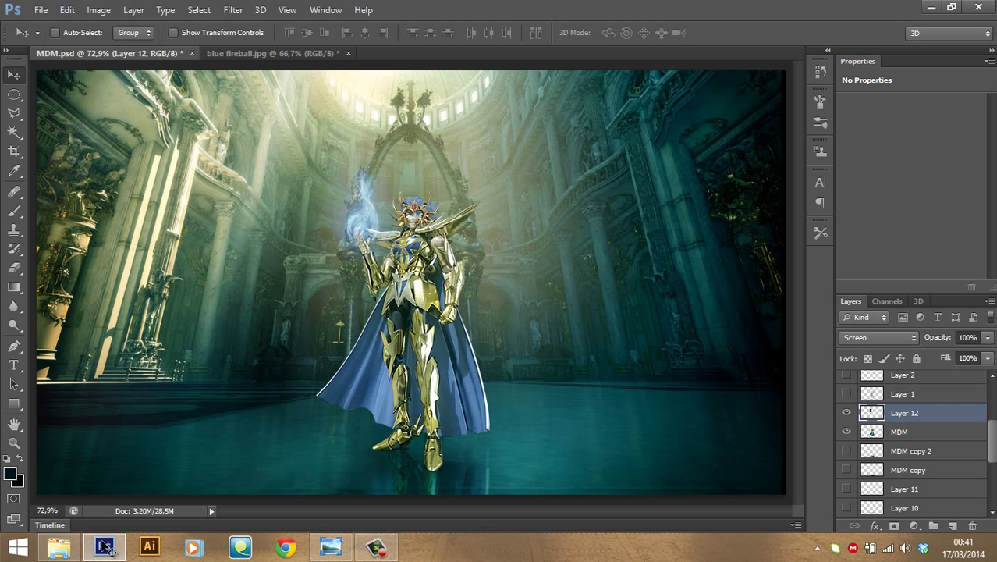
key("alt+i")
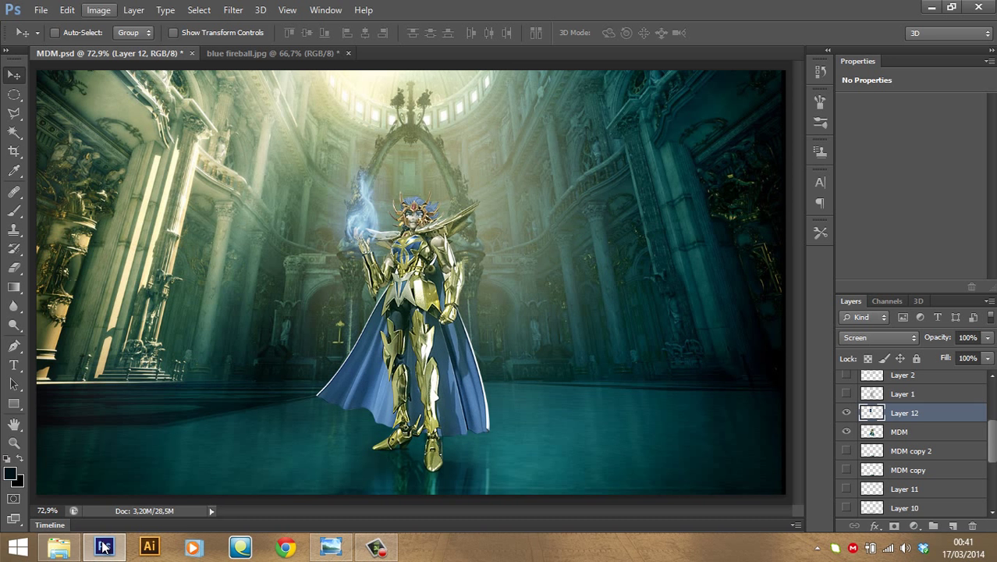
key("i")
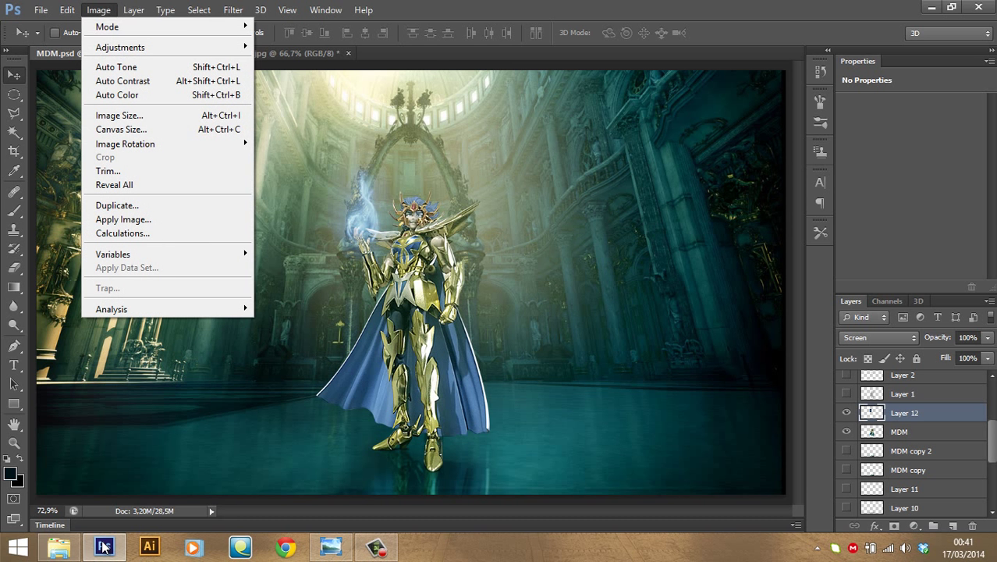
key("Down")
key("Down")
key("Right")
key("Down")
key("Down")
key("Down")
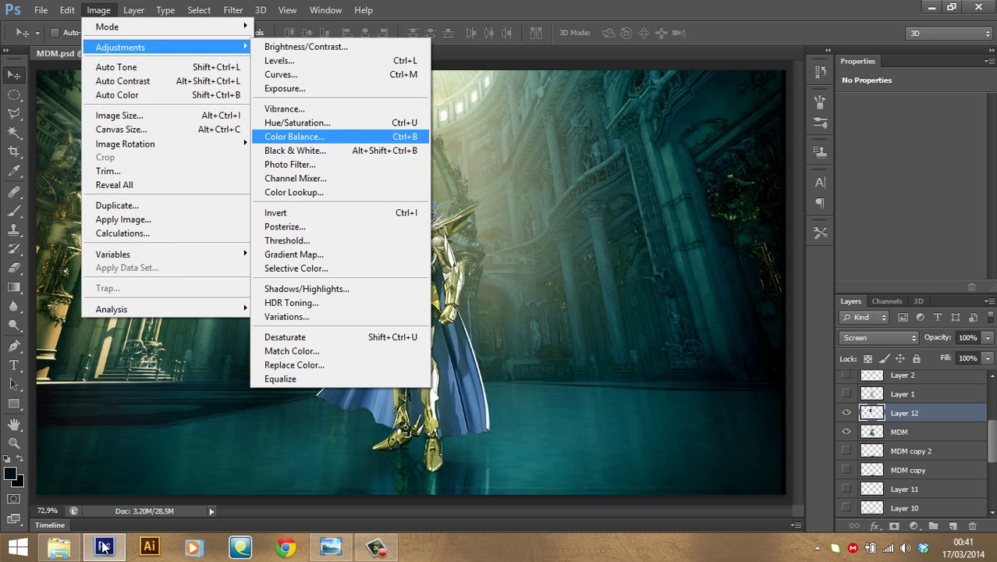
key("Return")
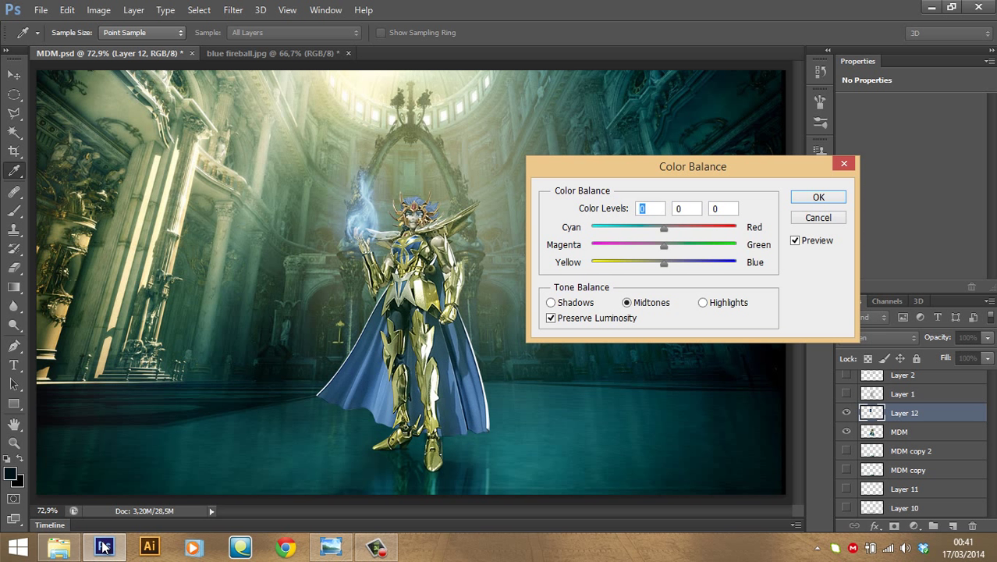
Set the midtone colour levels to -57, 0, +11 and apply
type("-45")
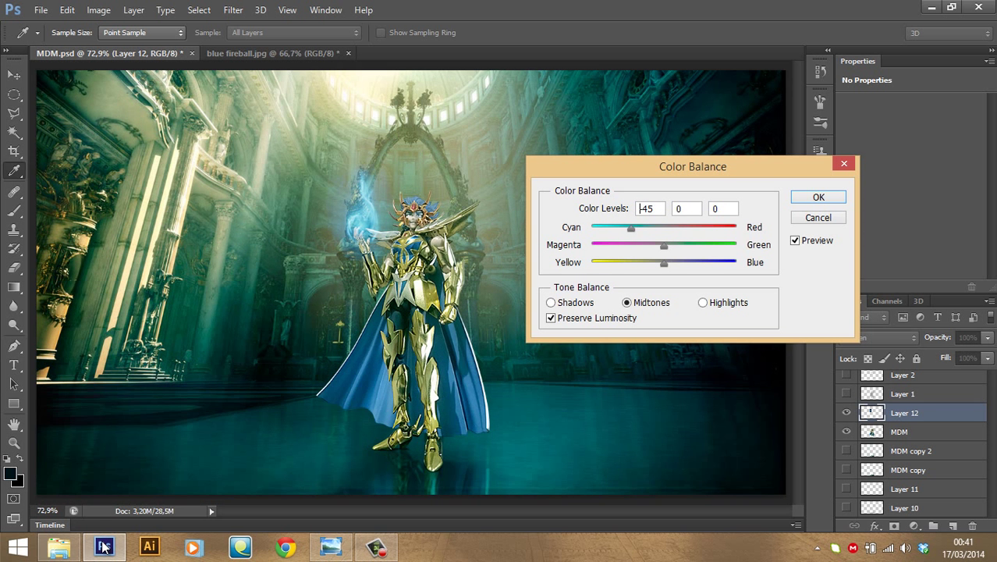
key("Tab")
key("Tab")
type("11")
key("shift+Tab")
key("shift+Tab")
key("shift+Down")
key("Down")
key("Down")
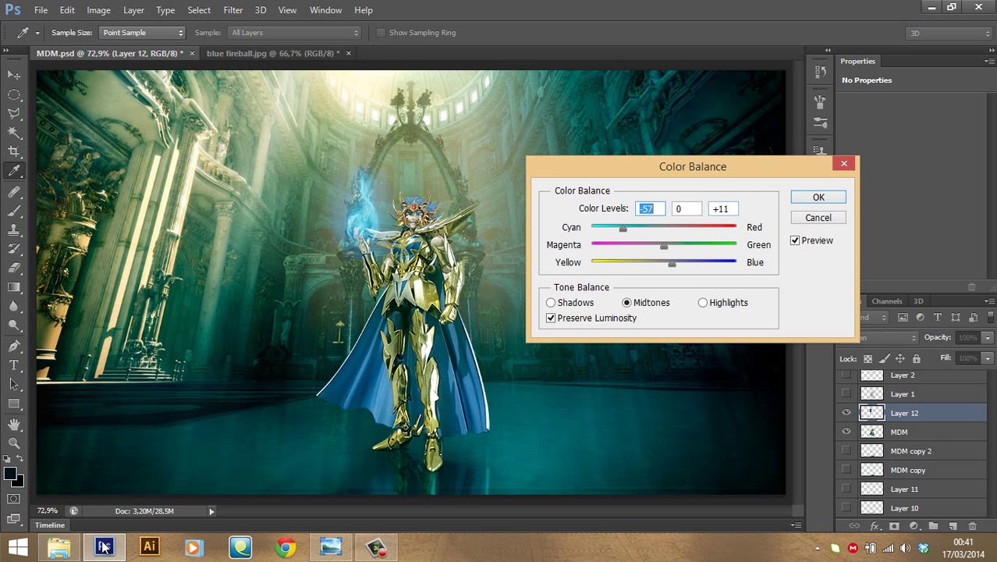
key("Return")
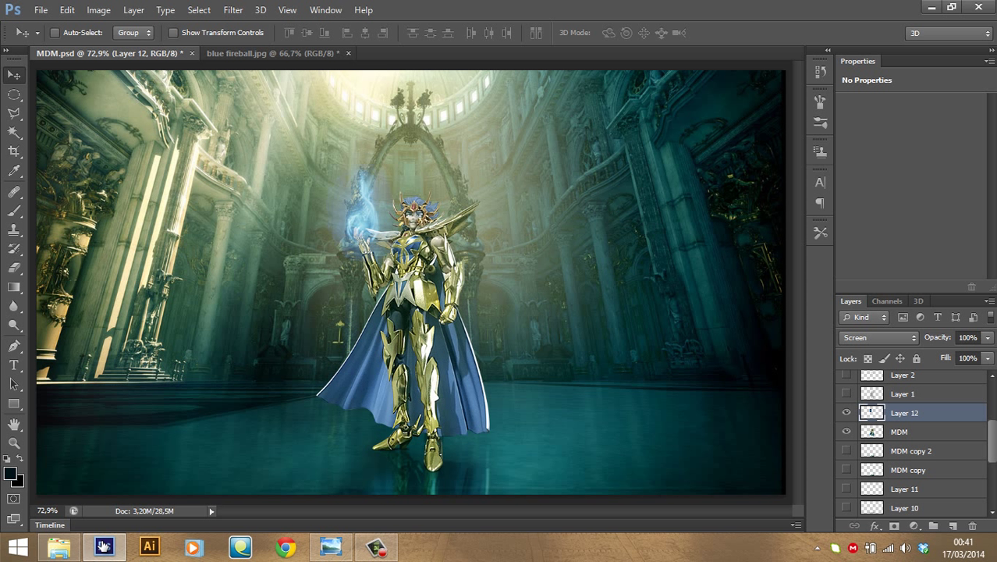
Compare the fireball in Normal and Screen blend modes, leaving it on Screen
left_click(880, 337)
key("Return")
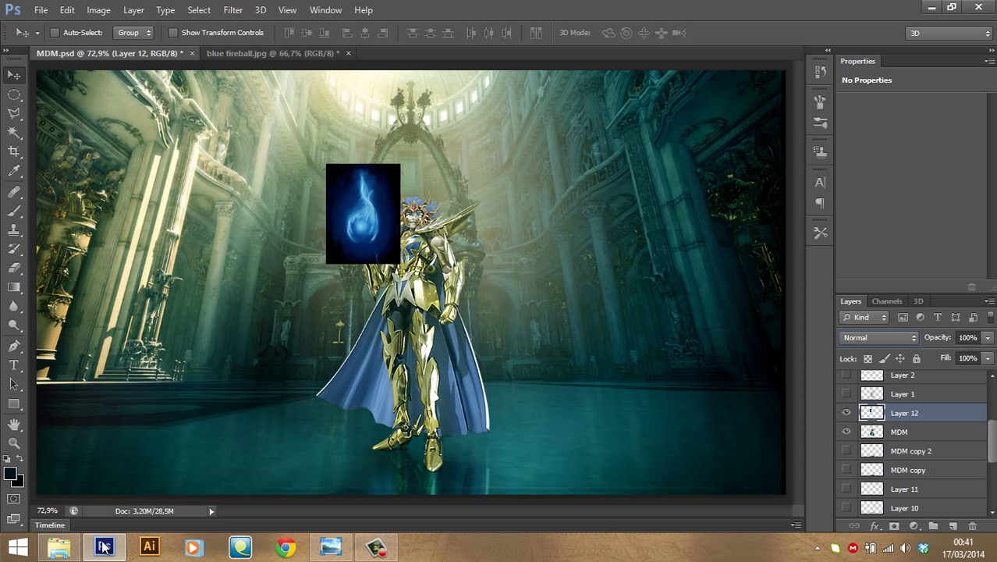
left_click(879, 337)
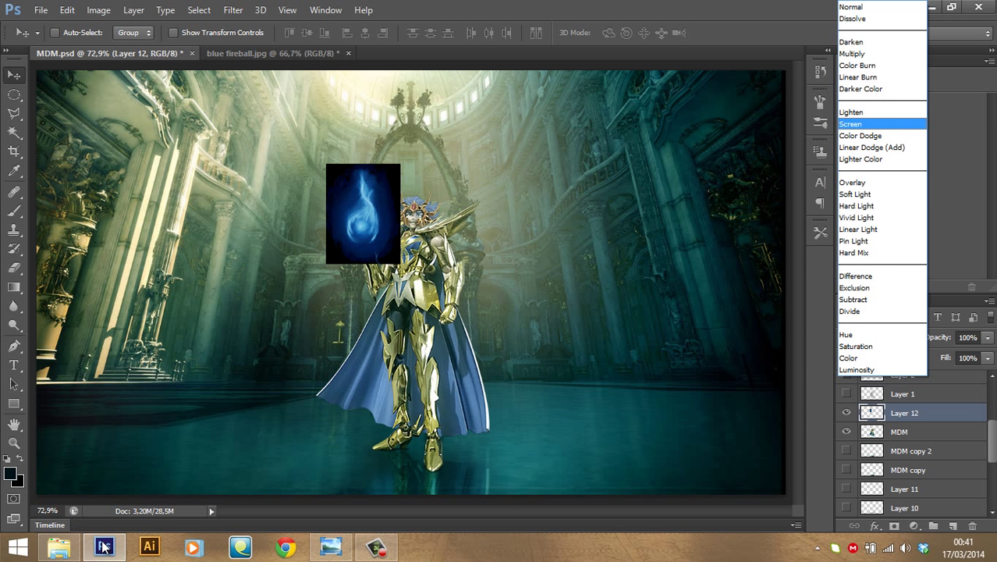
key("Return")
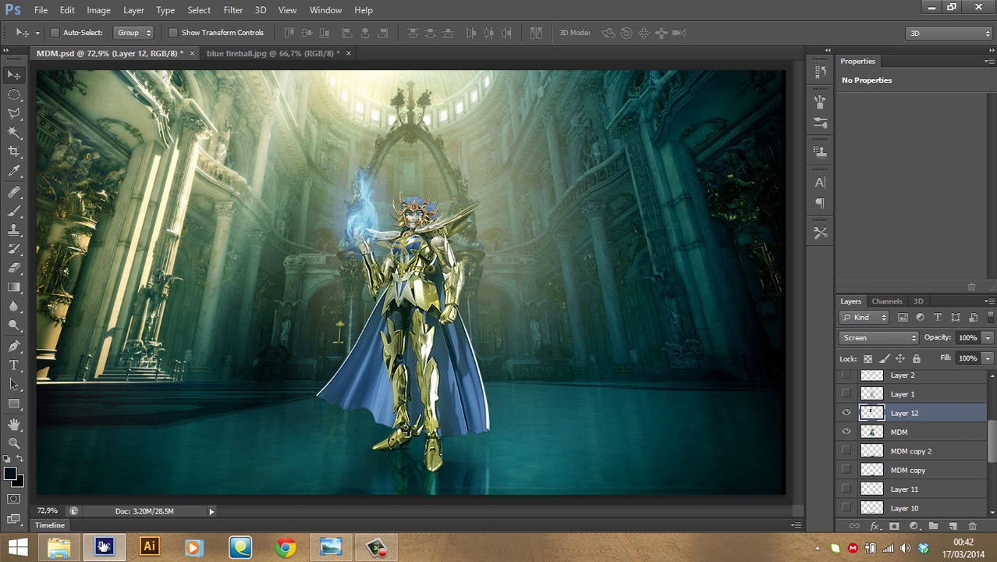
Apply Levels to the fireball with input values 46, 1.00 and 238
key("ctrl+l")
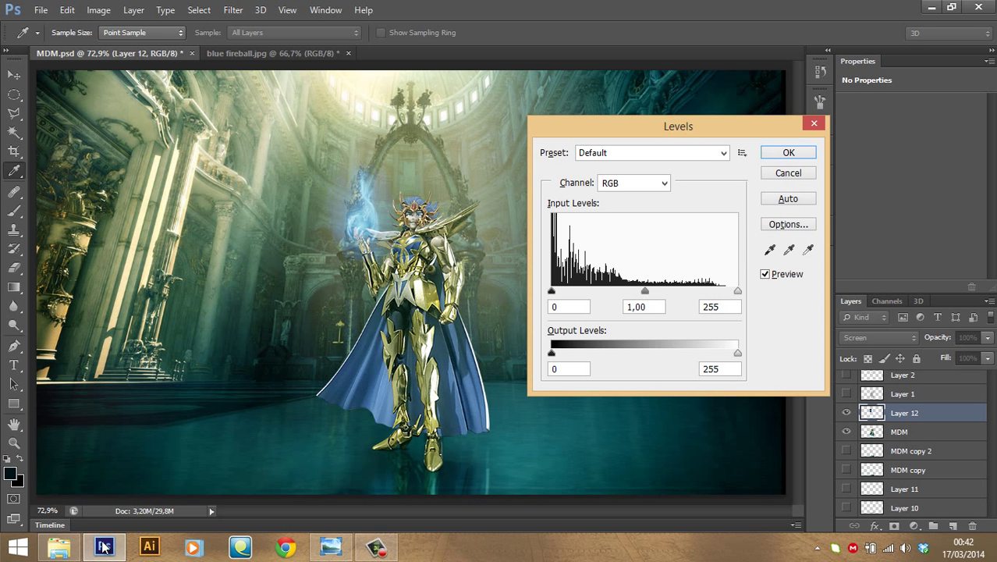
key("shift+Up")
key("shift+Up")
key("shift+Up")
key("shift+Up")
key("Up")
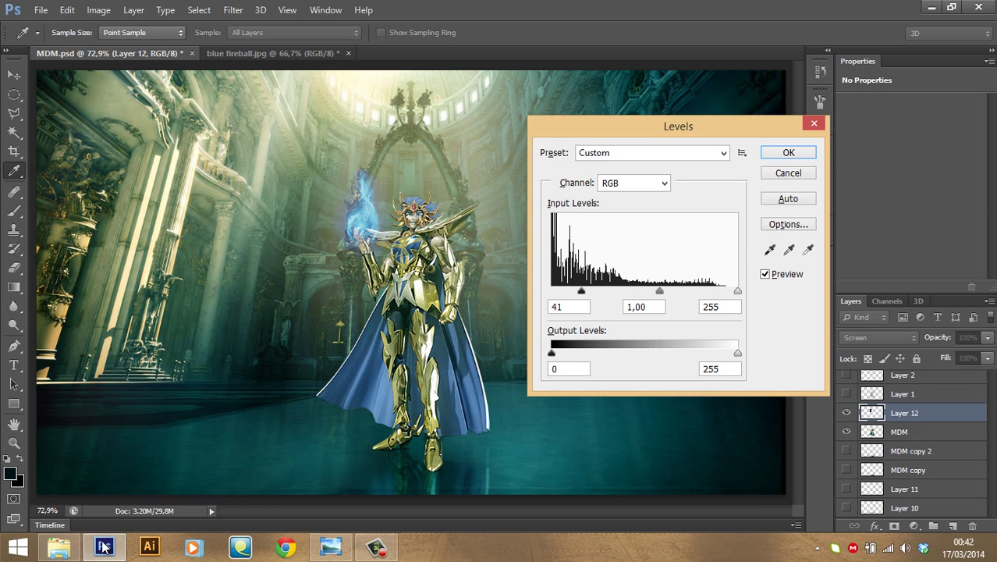
key("Up")
key("Up")
key("Up")
key("Up")
key("Up")
key("ctrl+a")
key("Tab")
key("Tab")
key("shift+Down")
key("Down")
key("Down")
key("Down")
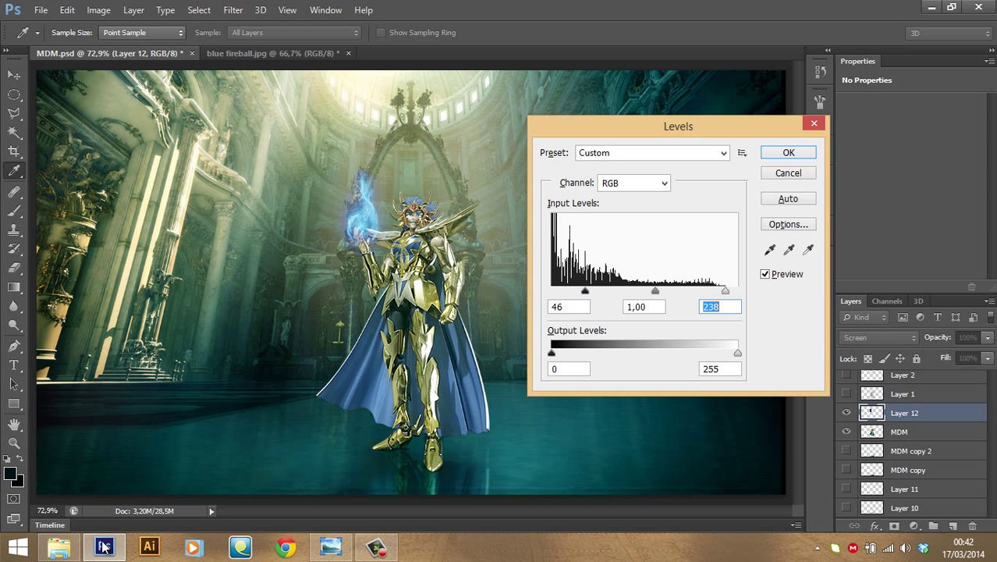
key("Return")
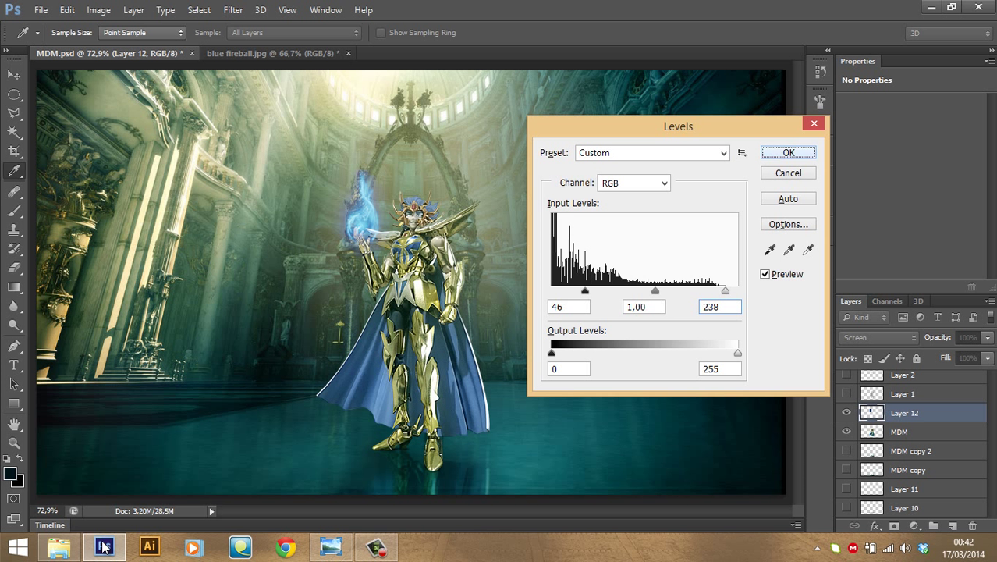
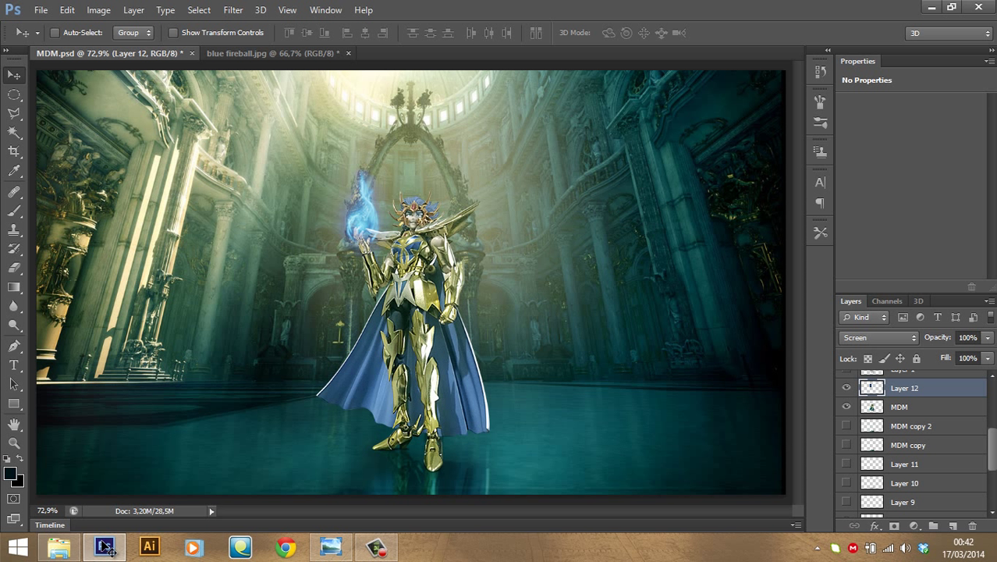
Make the MDM knight layer active and add a new empty layer above it
scroll(104, 546, "up", 3)
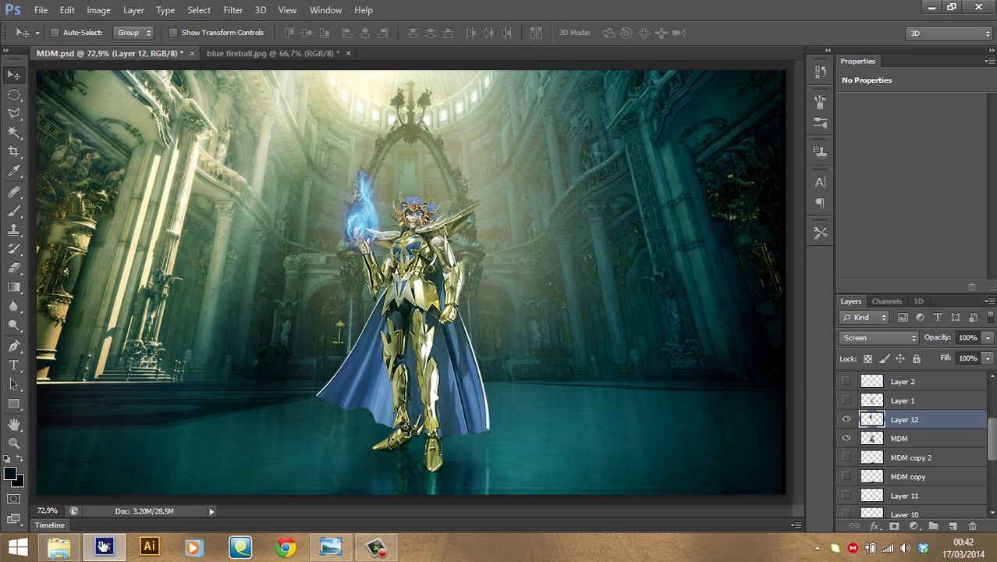
key("alt+bracketleft")
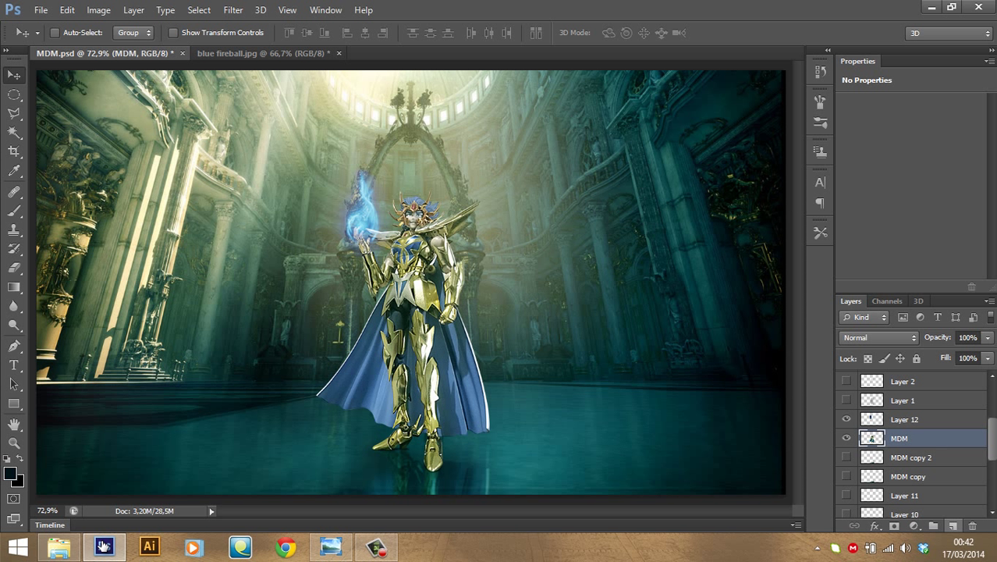
key("ctrl+shift+alt+n")
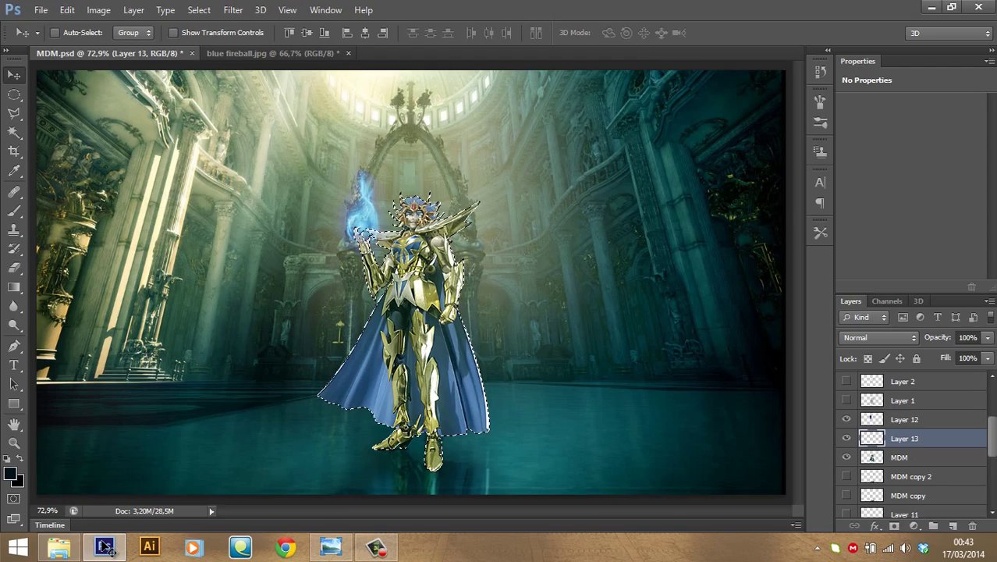
Zoom in on the knight and switch to the Brush tool at 50% opacity
scroll(378, 202, "up", 4)
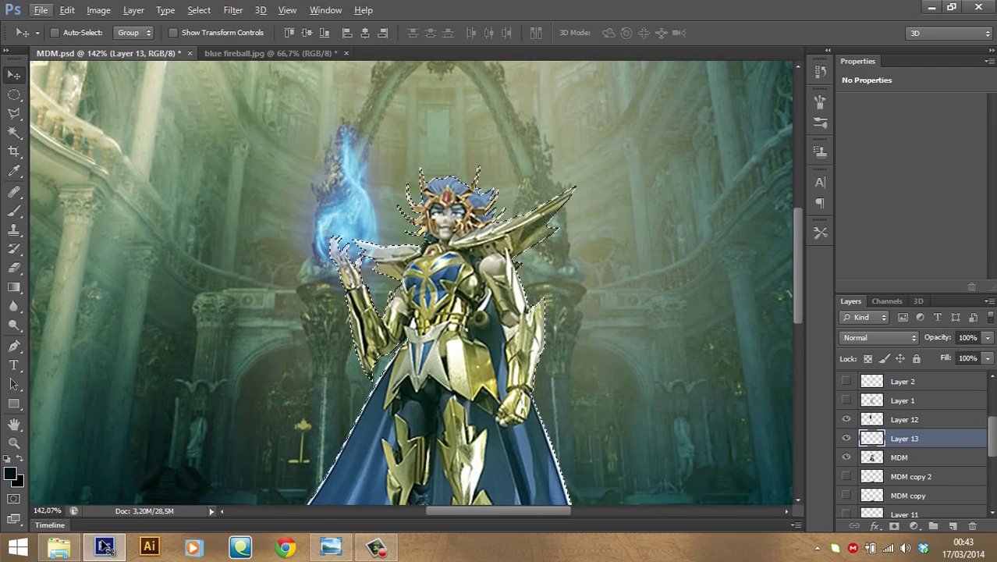
scroll(379, 234, "down", 4)
scroll(410, 281, "down", 1)
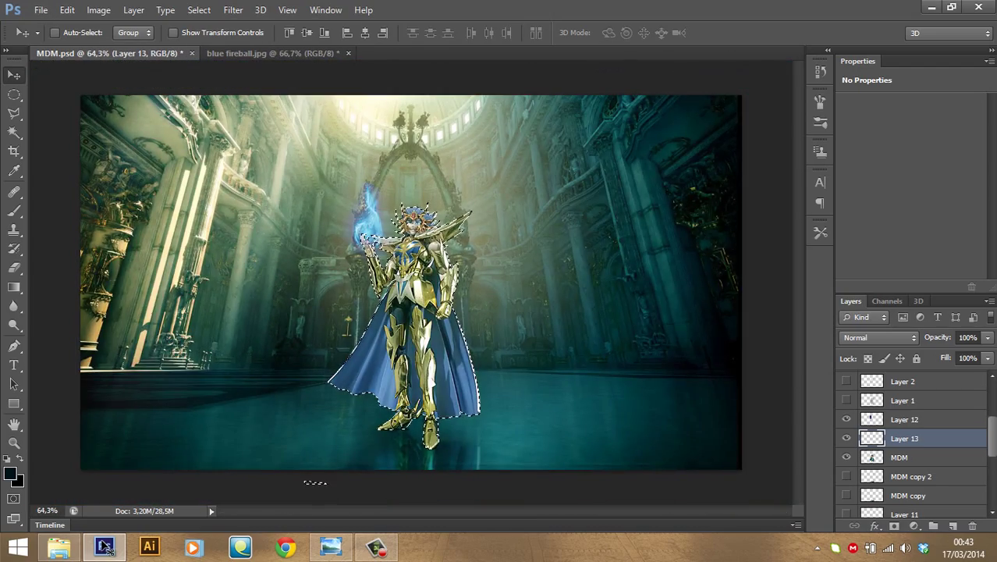
scroll(411, 281, "up", 1)
scroll(410, 280, "up", 3)
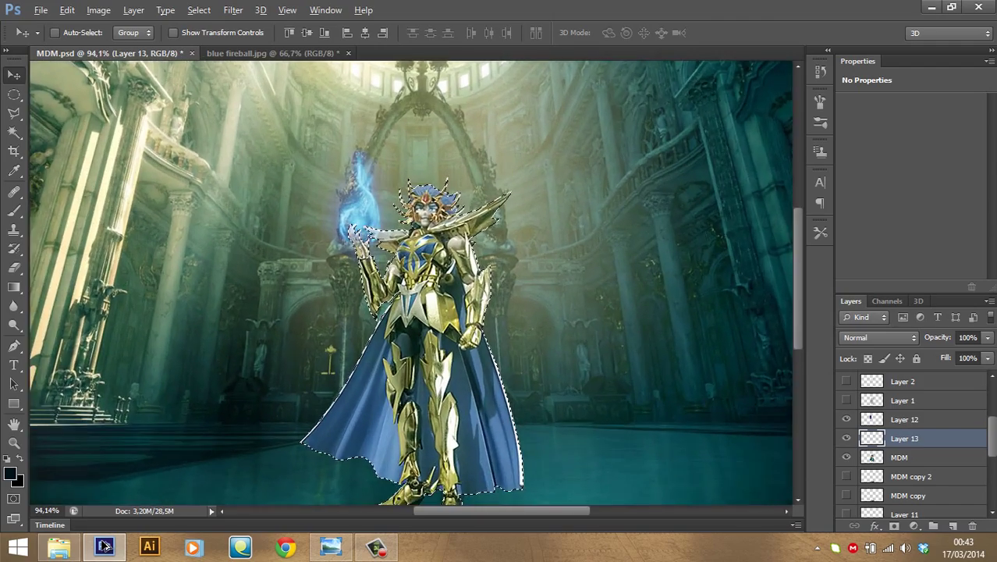
scroll(410, 280, "up", 2)
scroll(411, 281, "down", 2)
scroll(410, 281, "up", 1)
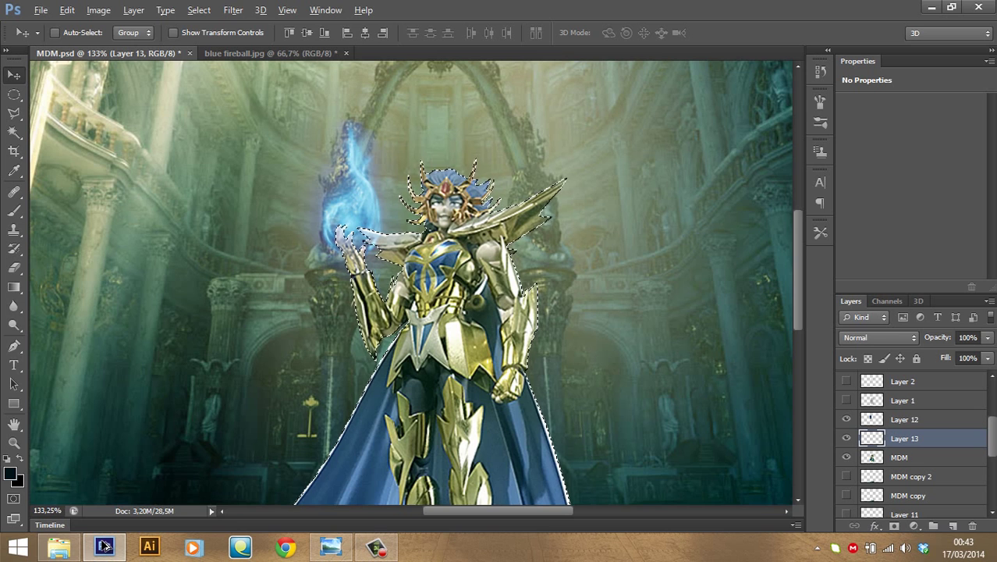
scroll(451, 280, "up", 2)
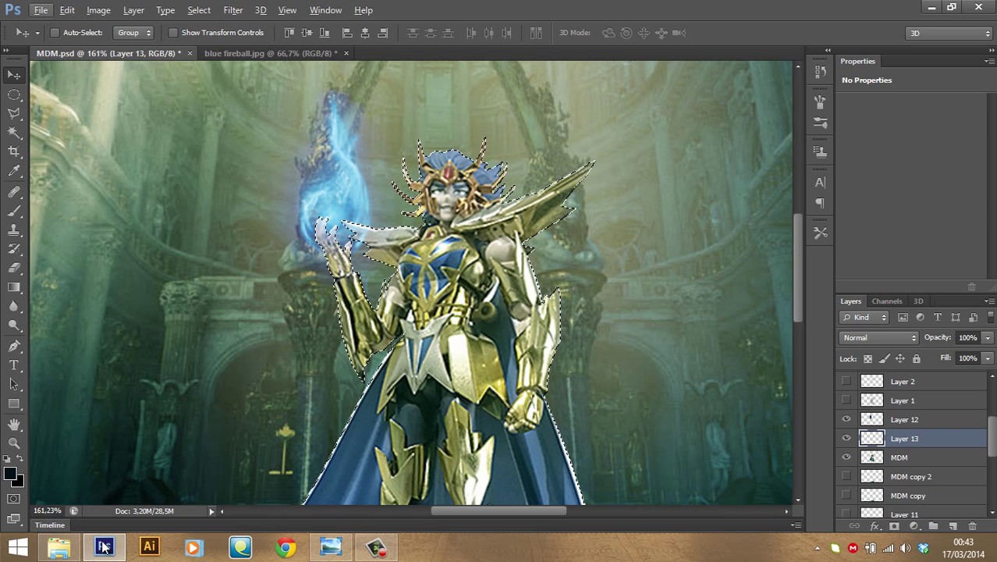
key("b")
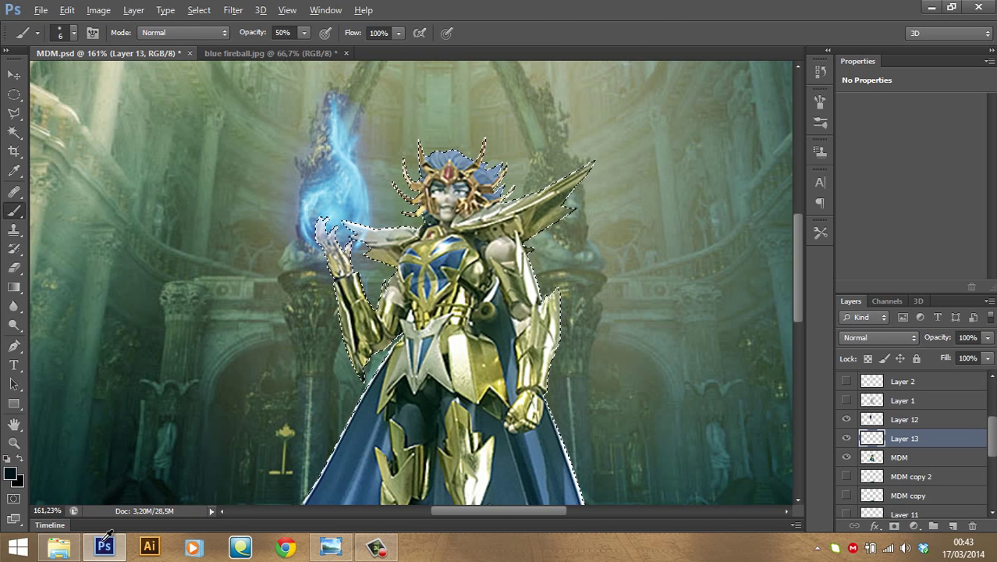
Sample the fireball's cyan as the paint colour and enlarge the soft brush
left_click(336, 179, "alt")
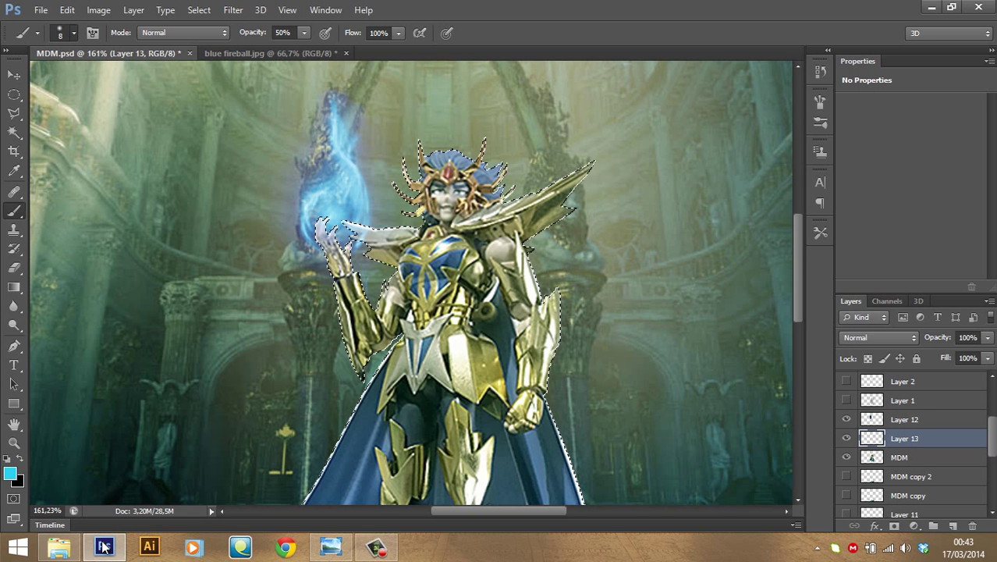
left_click(73, 32)
left_click_drag(27, 79, 36, 78)
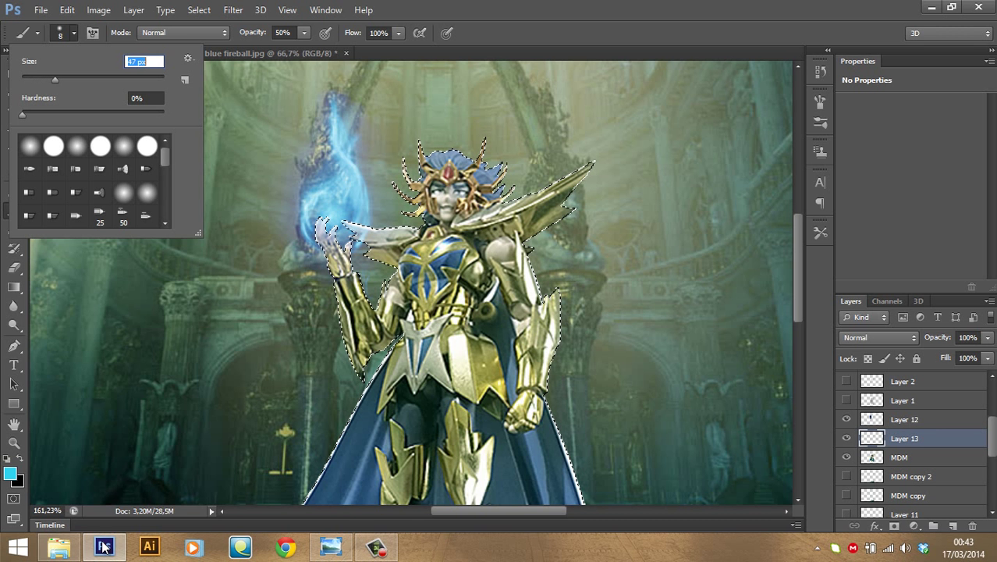
type("59")
key("Return")
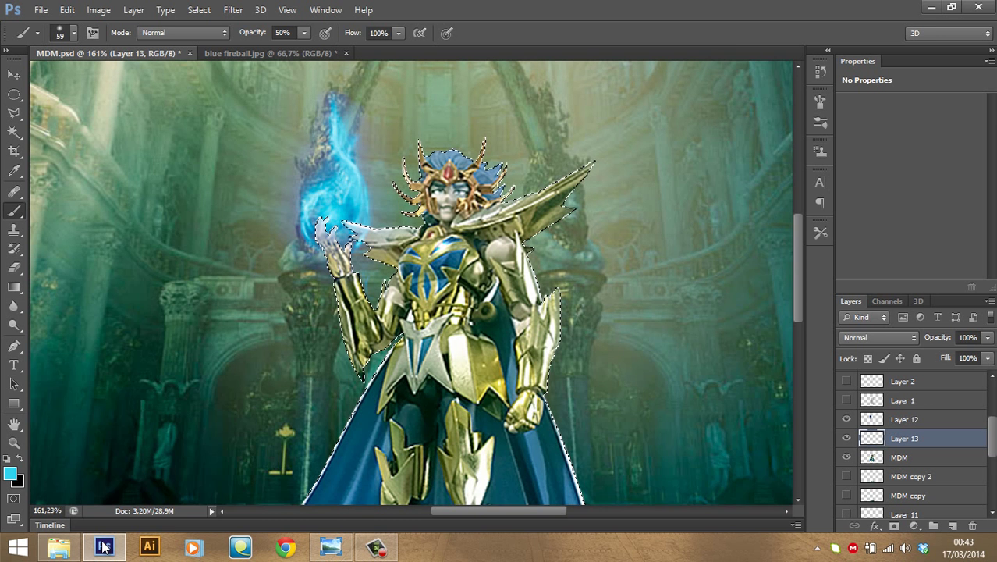
Set Layer 13 to Soft Light, paint the glow over the knight, then deselect and fit to view
left_click(880, 337)
key("Down")
key("Down")
key("Down")
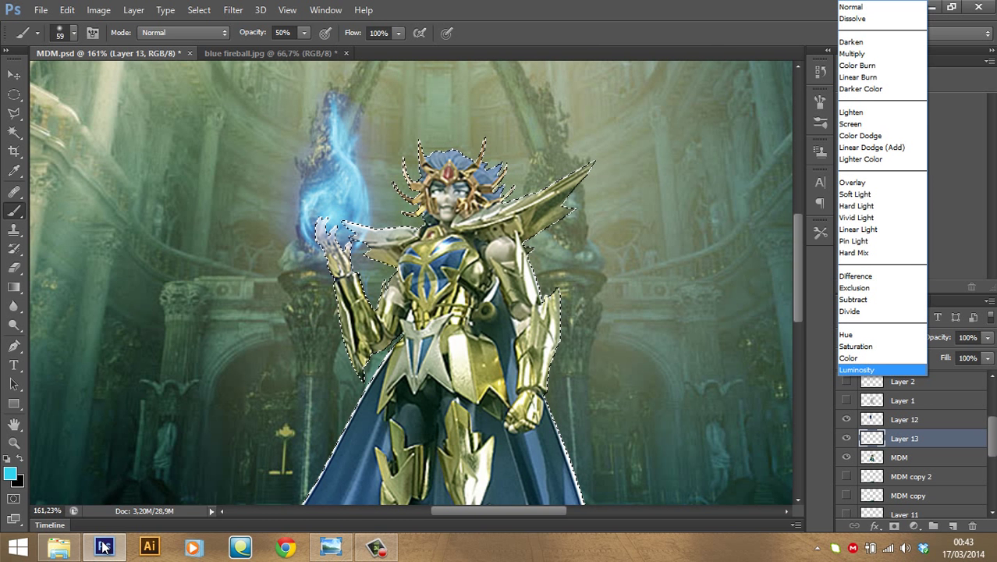
key("Up")
key("Up")
key("Up")
key("Down")
key("Up")
key("Up")
key("Up")
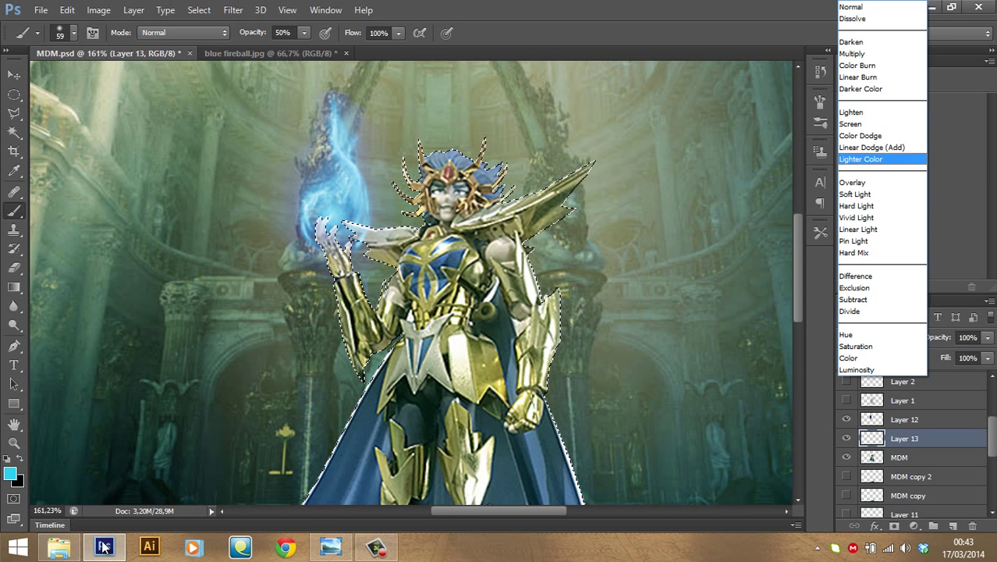
key("Up")
key("Up")
key("Up")
key("Down")
key("Down")
key("Down")
key("Down")
key("Up")
key("Return")
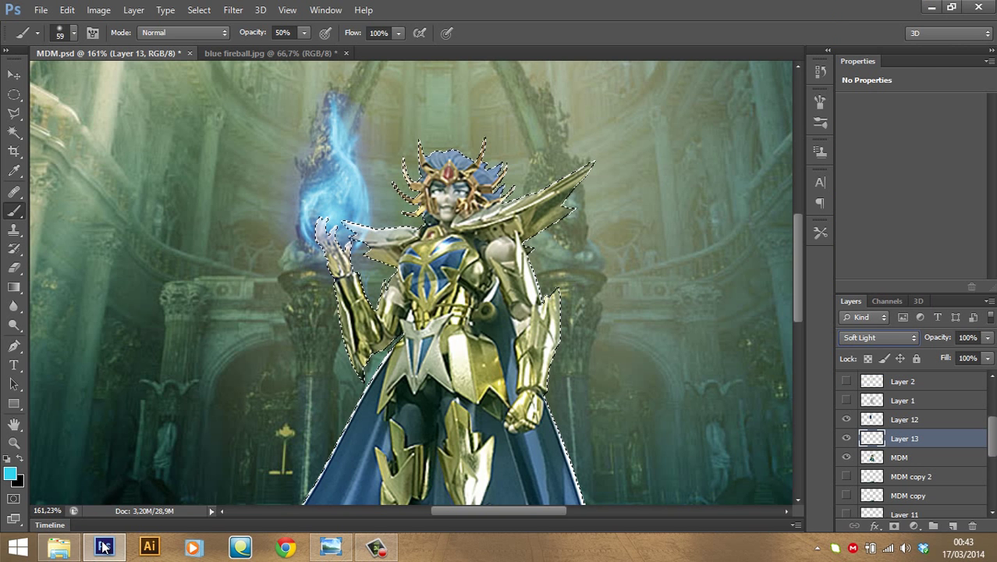
left_click(104, 546)
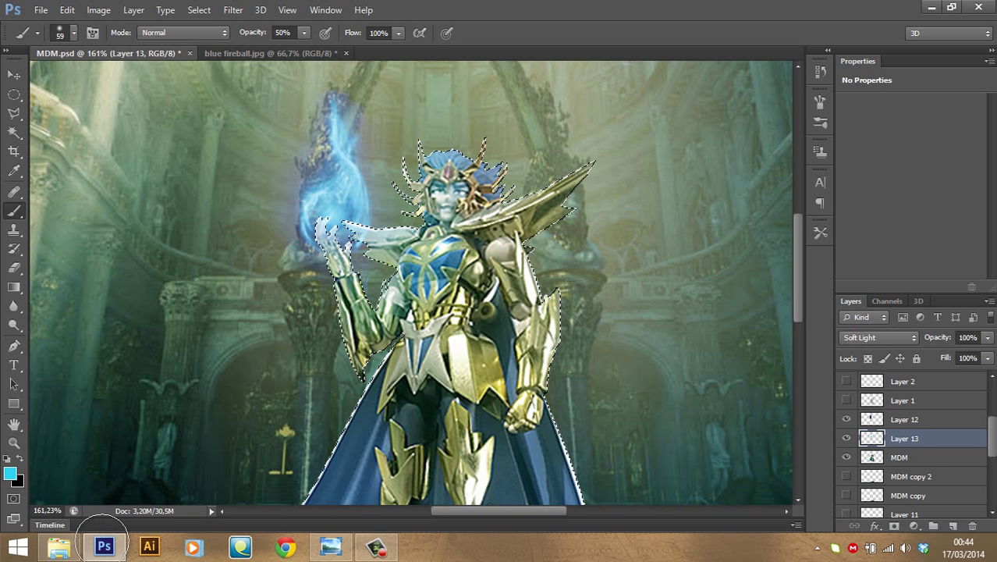
key("ctrl+d")
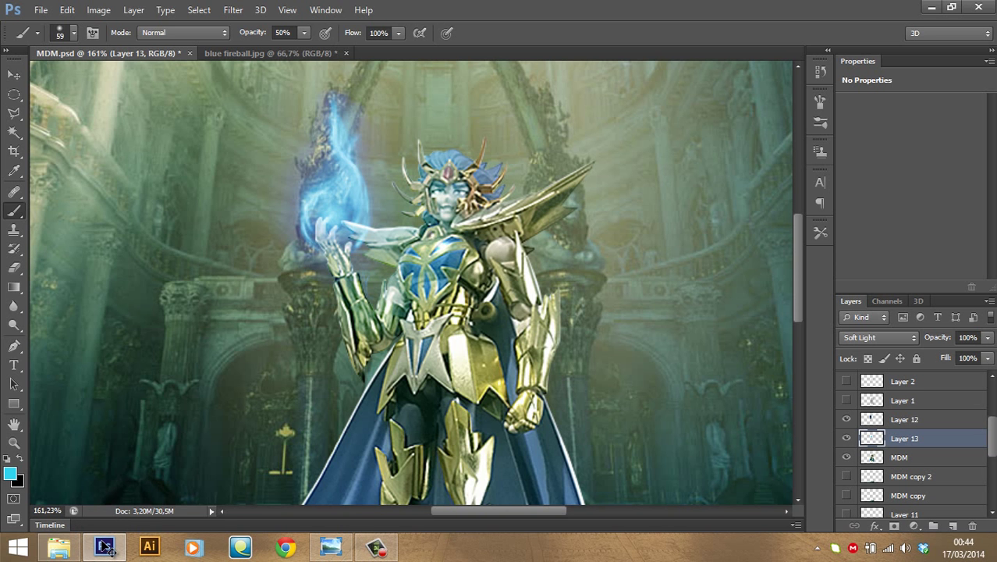
key("ctrl+0")
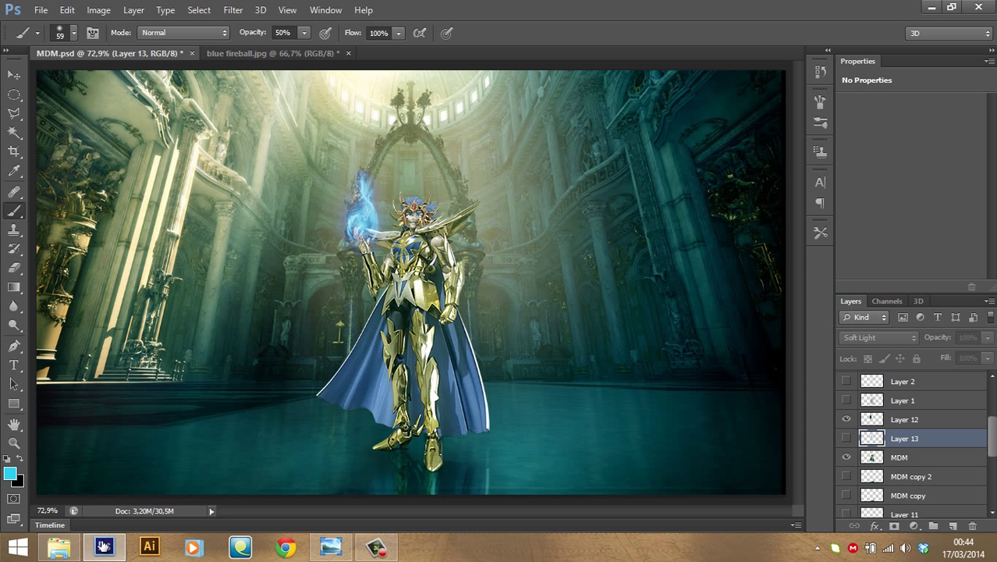
Toggle Layer 13's glow to compare before and after, then switch to the Move tool
left_click(846, 438)
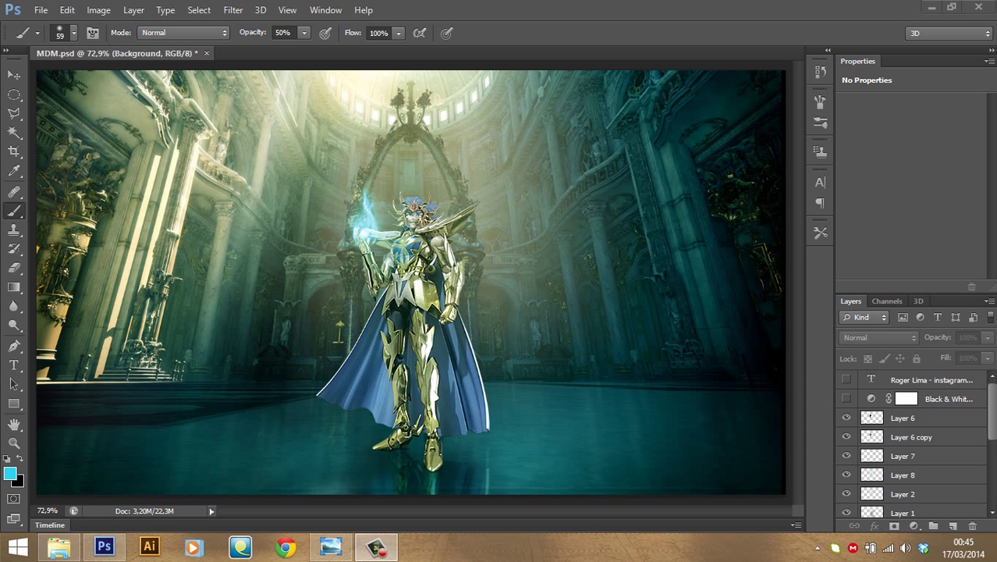
left_click(995, 422)
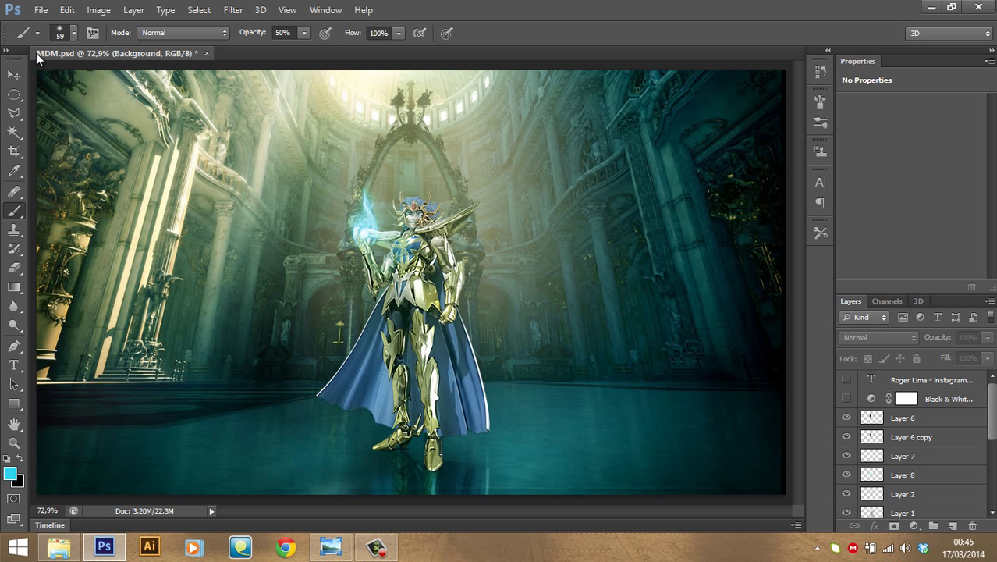
left_click(14, 75)
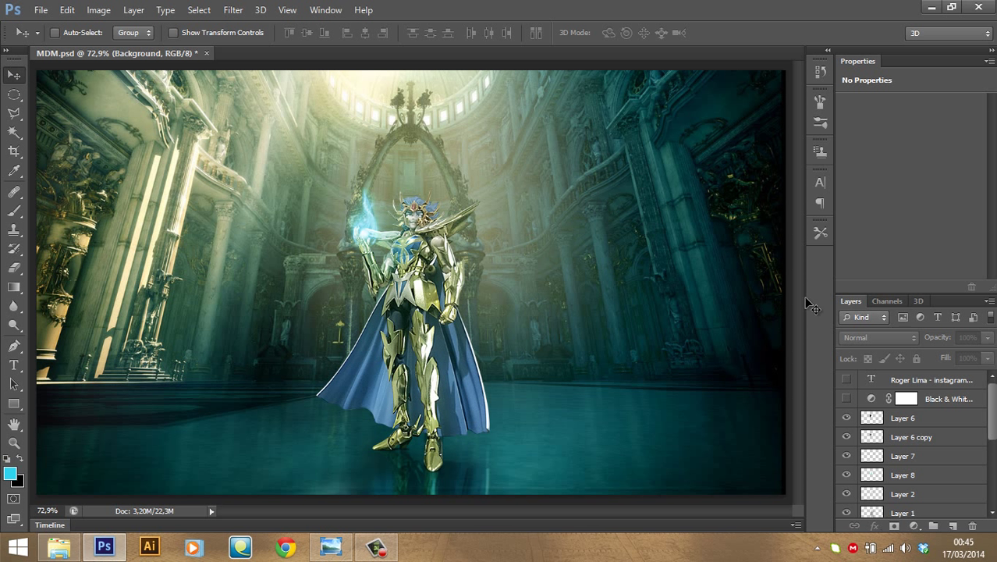
Hide Layer 6 down through Layer 1 so only the cathedral Background shows
scroll(995, 421, "down", 1)
mouse_move(995, 422)
left_mouse_down()
mouse_move(995, 471)
mouse_move(993, 410)
left_mouse_up()
left_click_drag(849, 419, 847, 497)
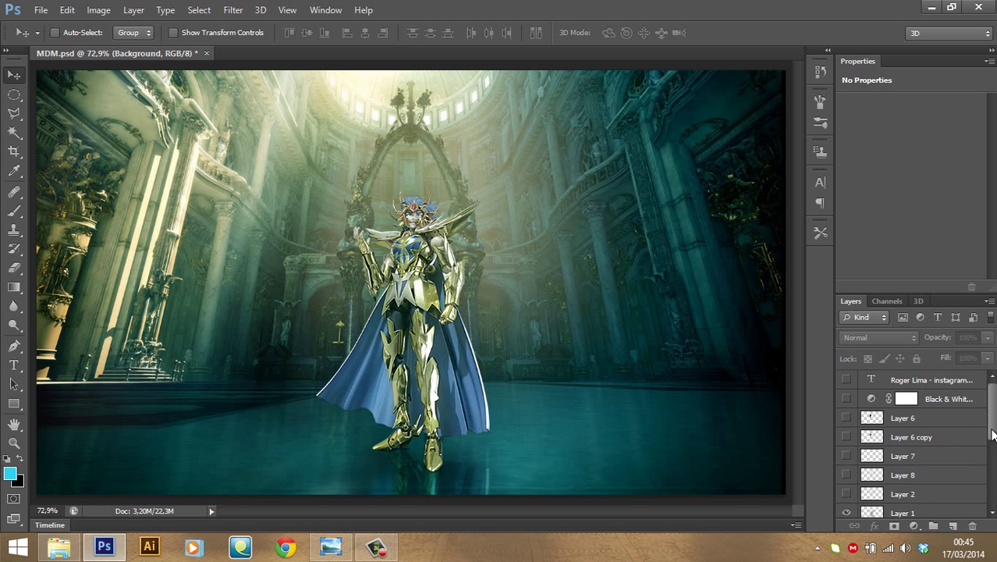
left_click_drag(992, 426, 993, 480)
left_click_drag(848, 387, 848, 515)
scroll(992, 482, "down", 1)
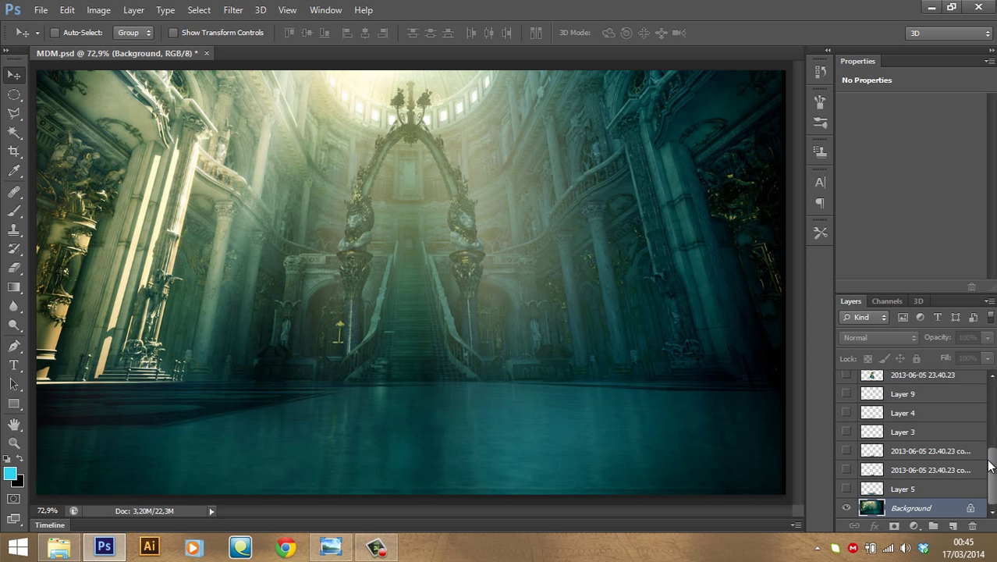
scroll(986, 465, "up", 2)
Show the knight layer and Layers 9 through 5 for his floor reflection
left_click(847, 418)
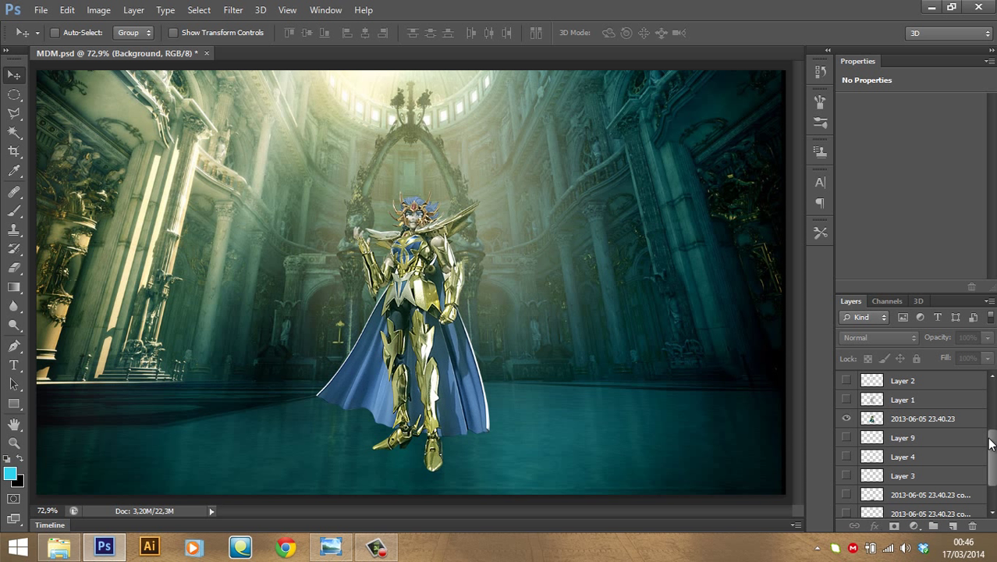
scroll(989, 442, "down", 1)
left_click_drag(845, 416, 847, 512)
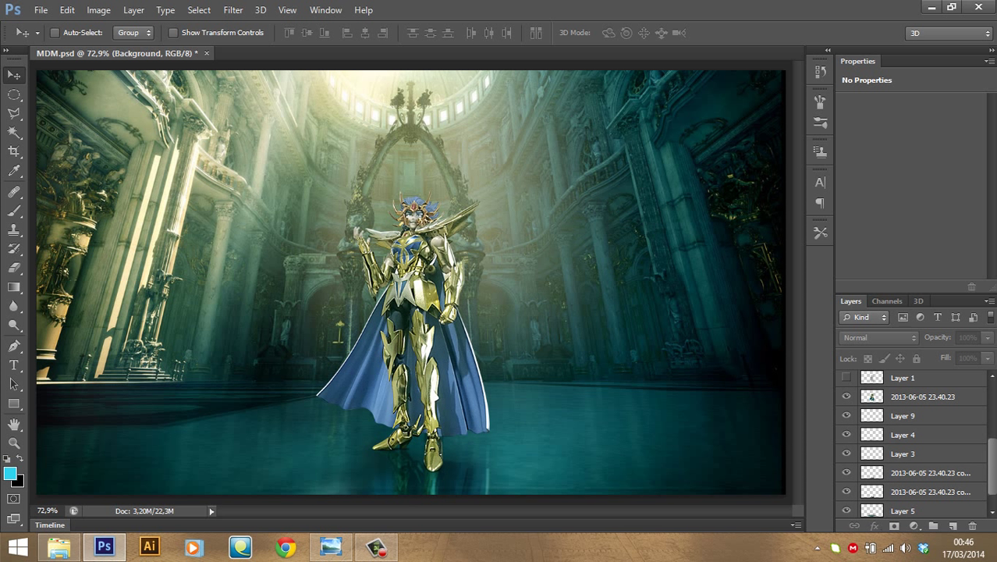
scroll(995, 467, "down", 1)
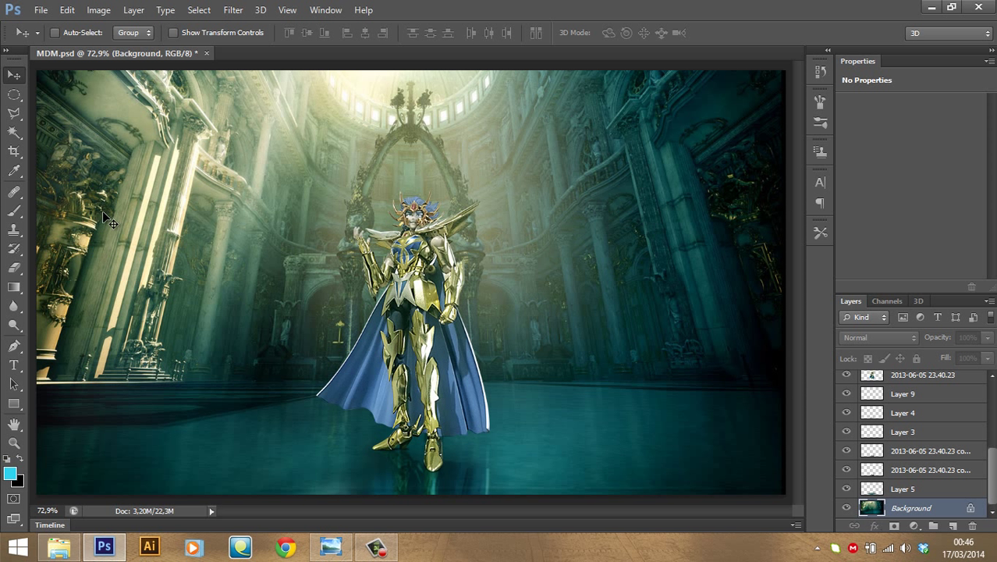
left_click(14, 193)
key("v")
Show Layer 6 and Layer 6 copy for the hand glow, then Layers 7, 8, 2 and 1
scroll(905, 441, "up", 1)
scroll(906, 441, "up", 3)
scroll(905, 441, "up", 2)
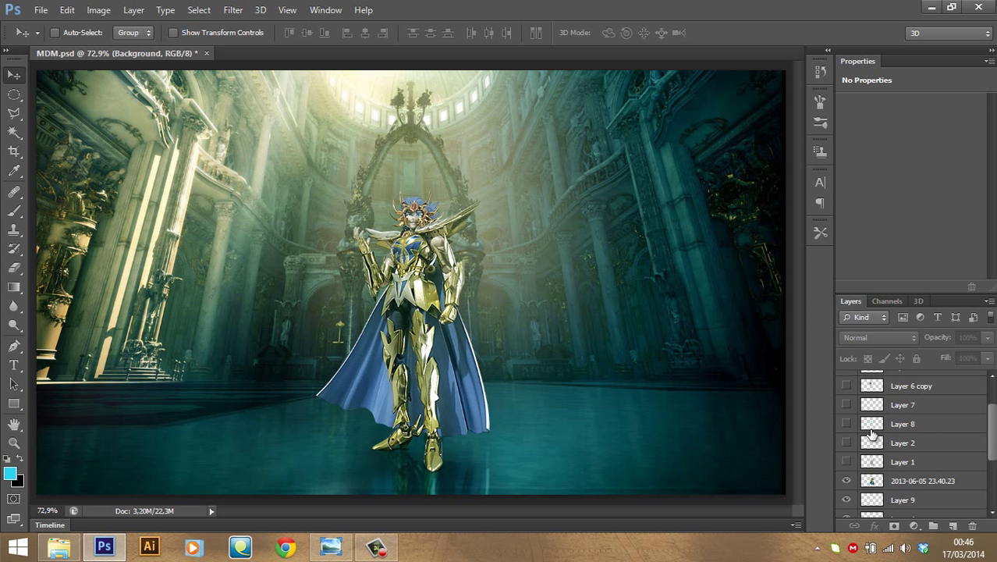
scroll(872, 429, "up", 2)
scroll(872, 421, "up", 1)
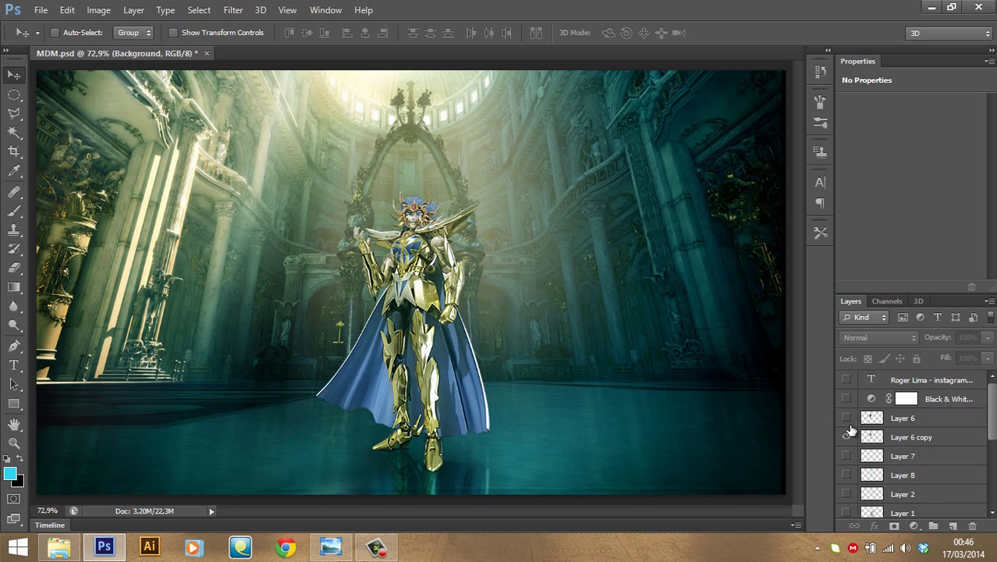
left_click(847, 437)
left_click(847, 418)
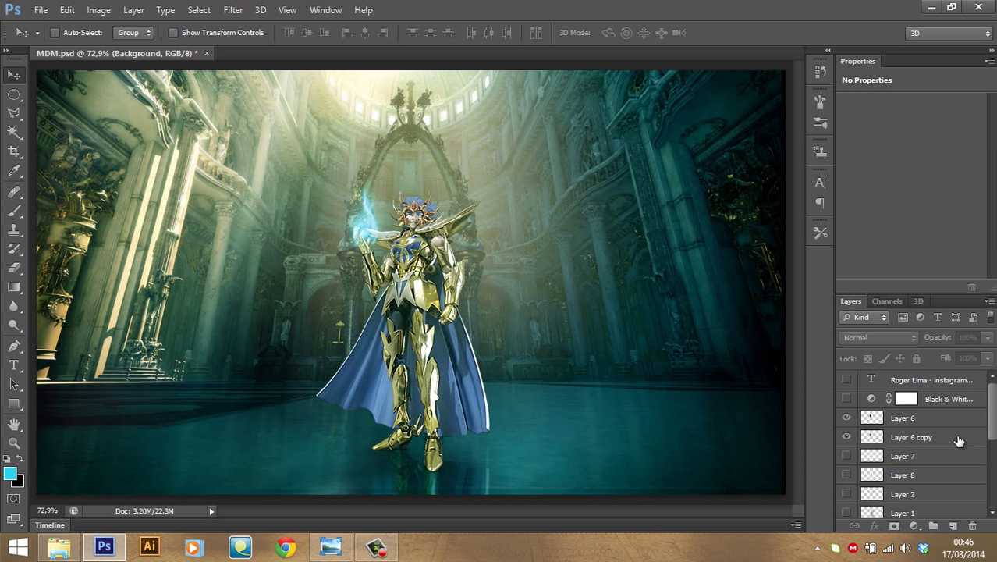
scroll(985, 428, "down", 1)
left_click_drag(848, 423, 847, 481)
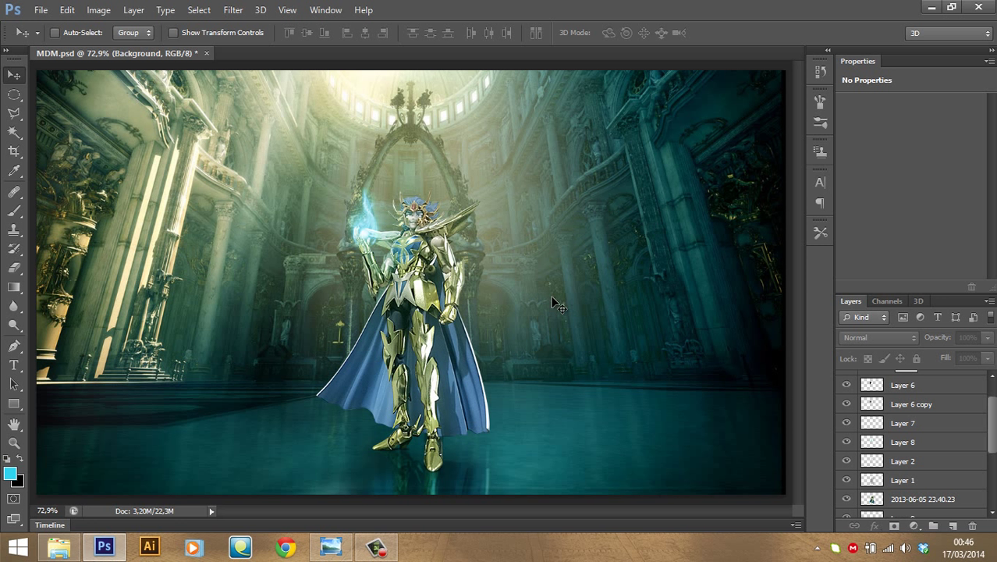
scroll(992, 439, "up", 1)
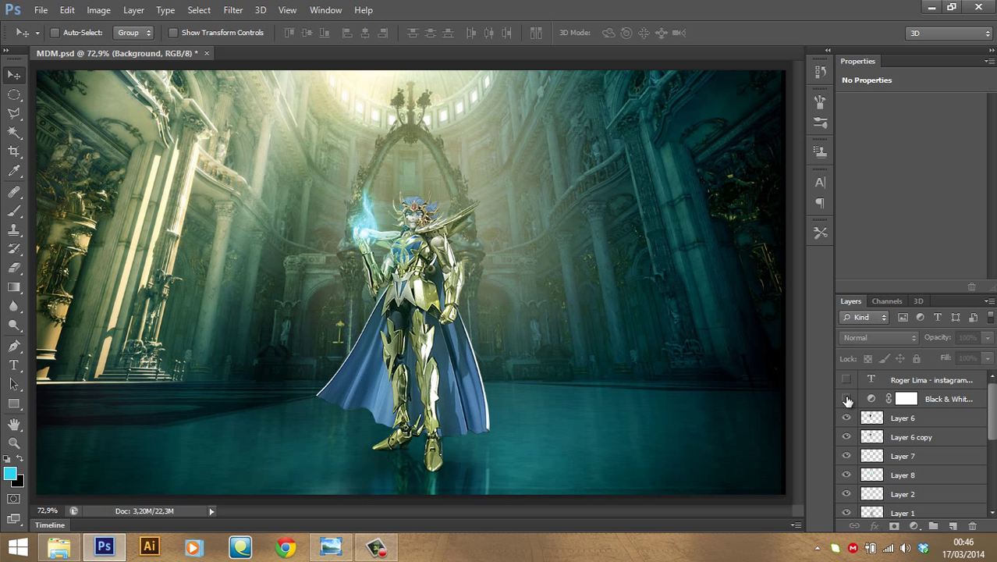
Add a new Black & White adjustment layer above Black & White 1, blended as Soft Light
left_click(943, 400)
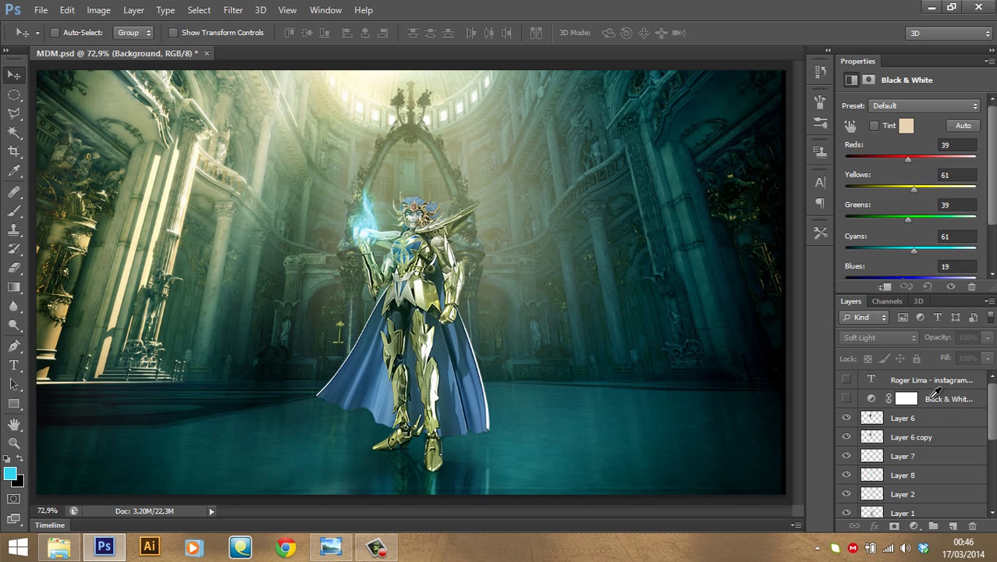
left_click(941, 395)
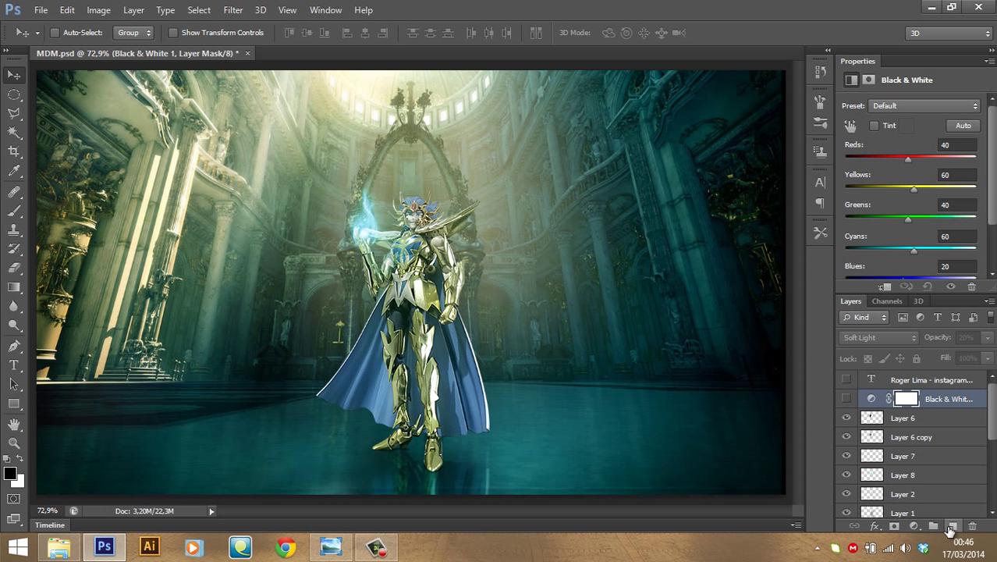
left_click(918, 531)
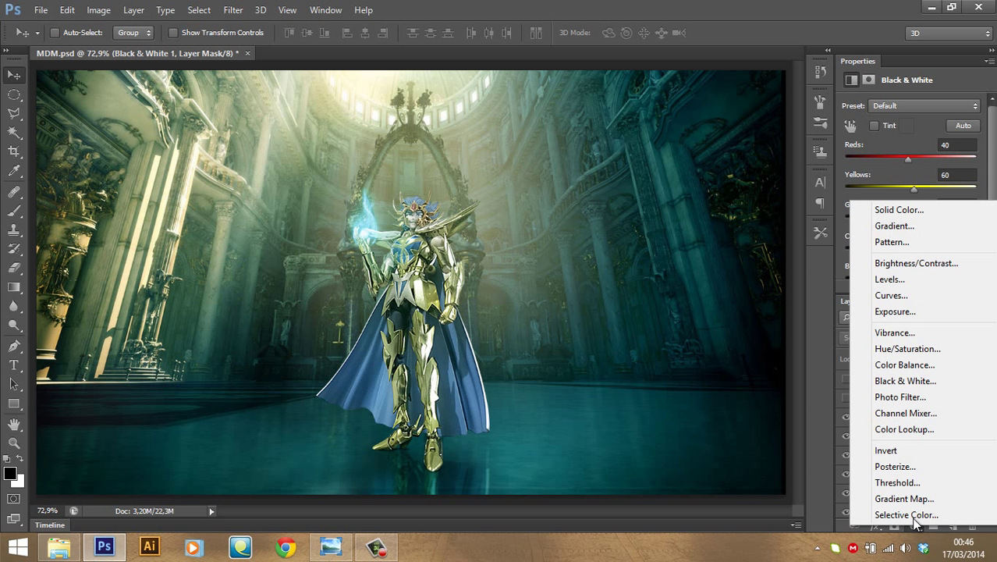
mouse_move(906, 399)
left_mouse_down()
mouse_move(903, 374)
mouse_move(903, 388)
left_mouse_up()
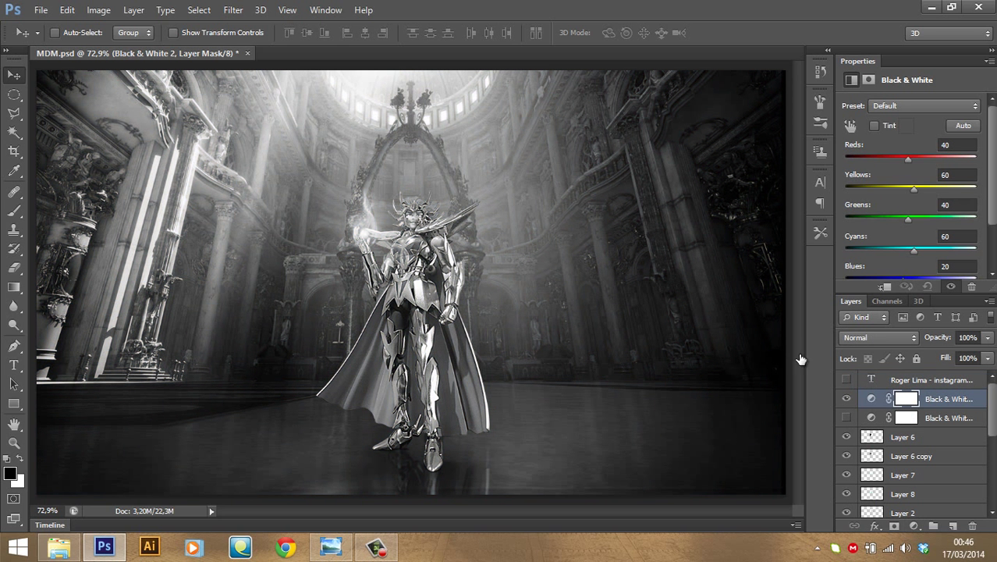
left_click(878, 340)
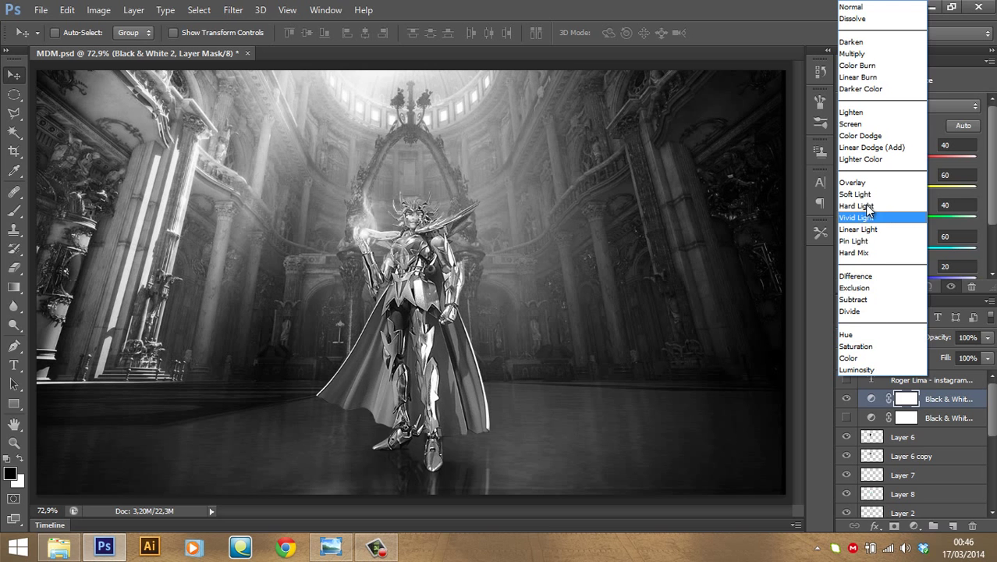
left_click(857, 195)
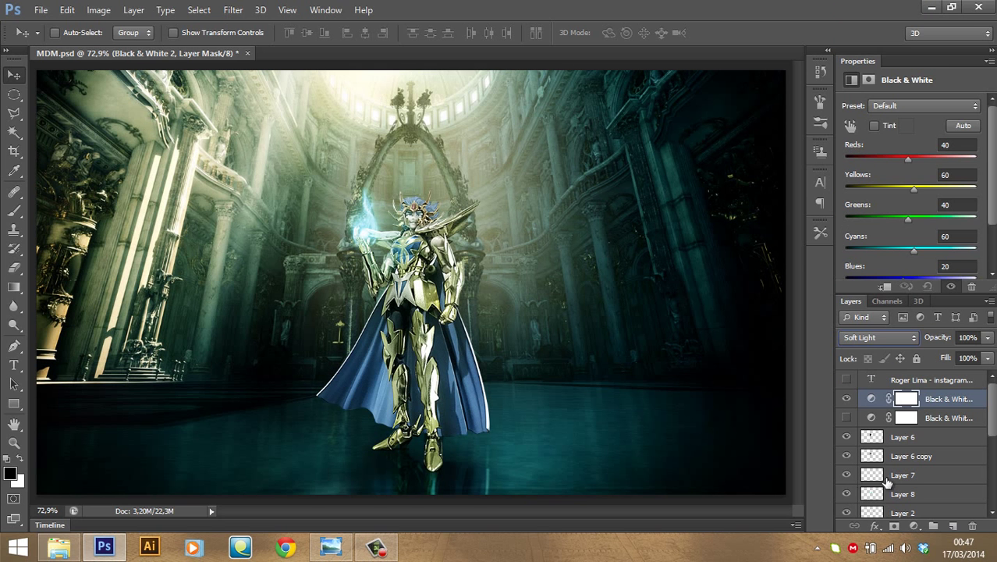
left_click(847, 399)
left_click(847, 399)
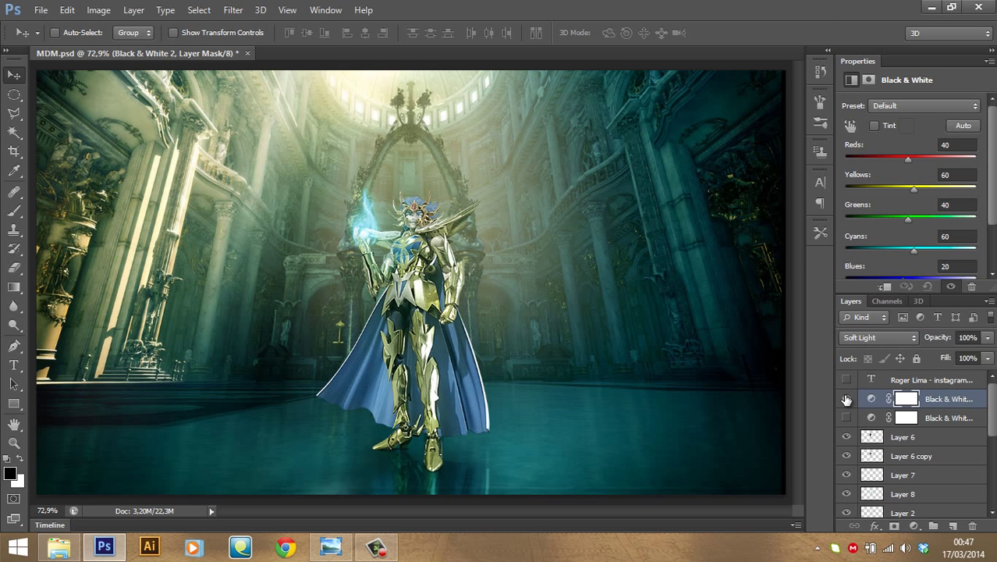
Lower Black & White 2's opacity to 32% and toggle it to compare
left_click(988, 338)
left_click_drag(988, 357, 962, 364)
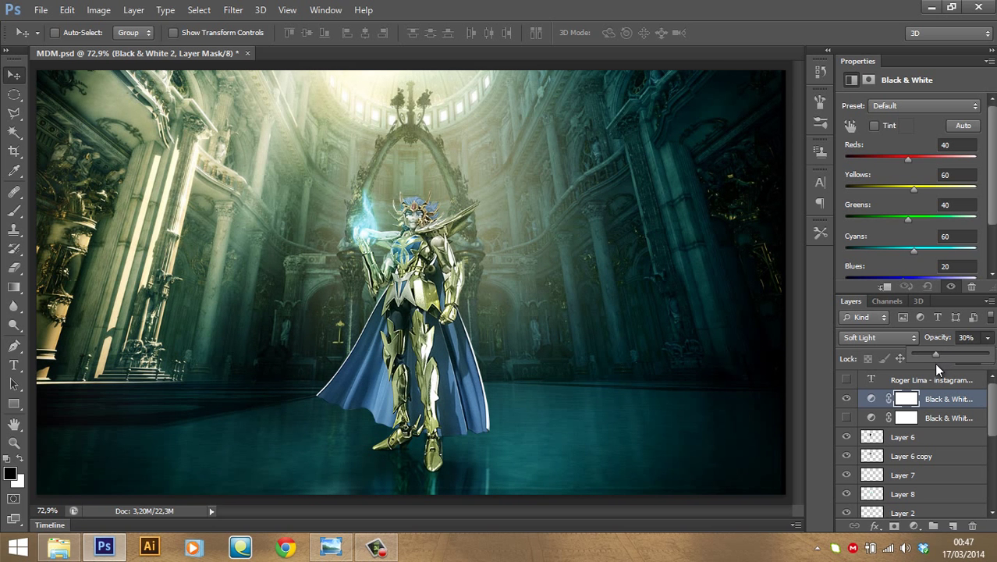
left_click(846, 399)
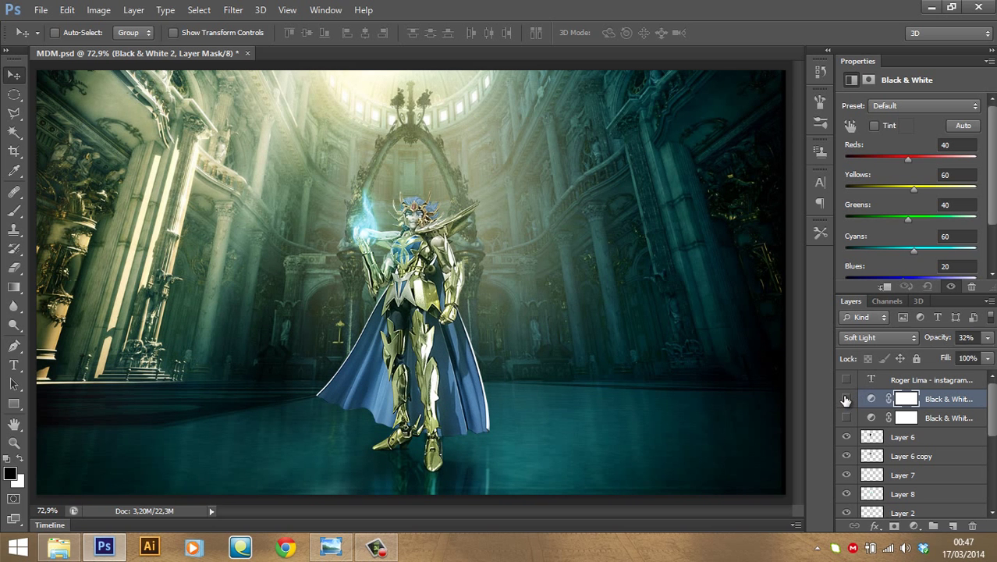
left_click(847, 399)
left_click(847, 399)
left_click(847, 399)
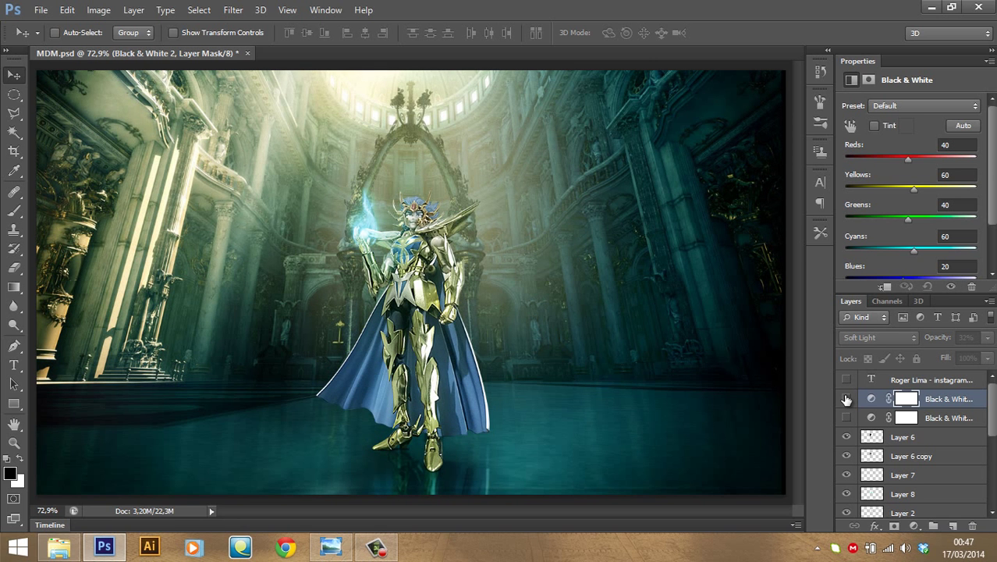
left_click(847, 399)
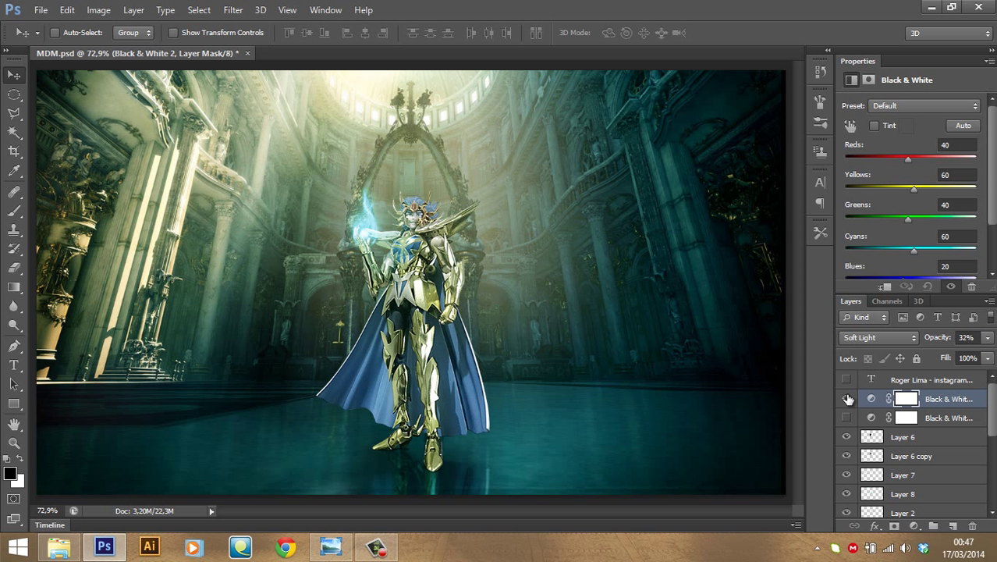
left_click(846, 399)
left_click(847, 399)
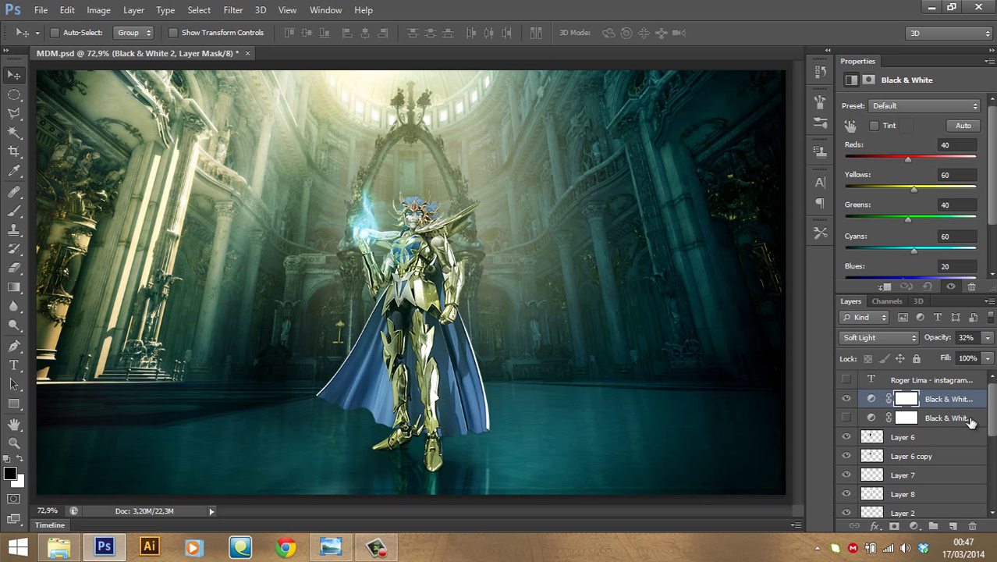